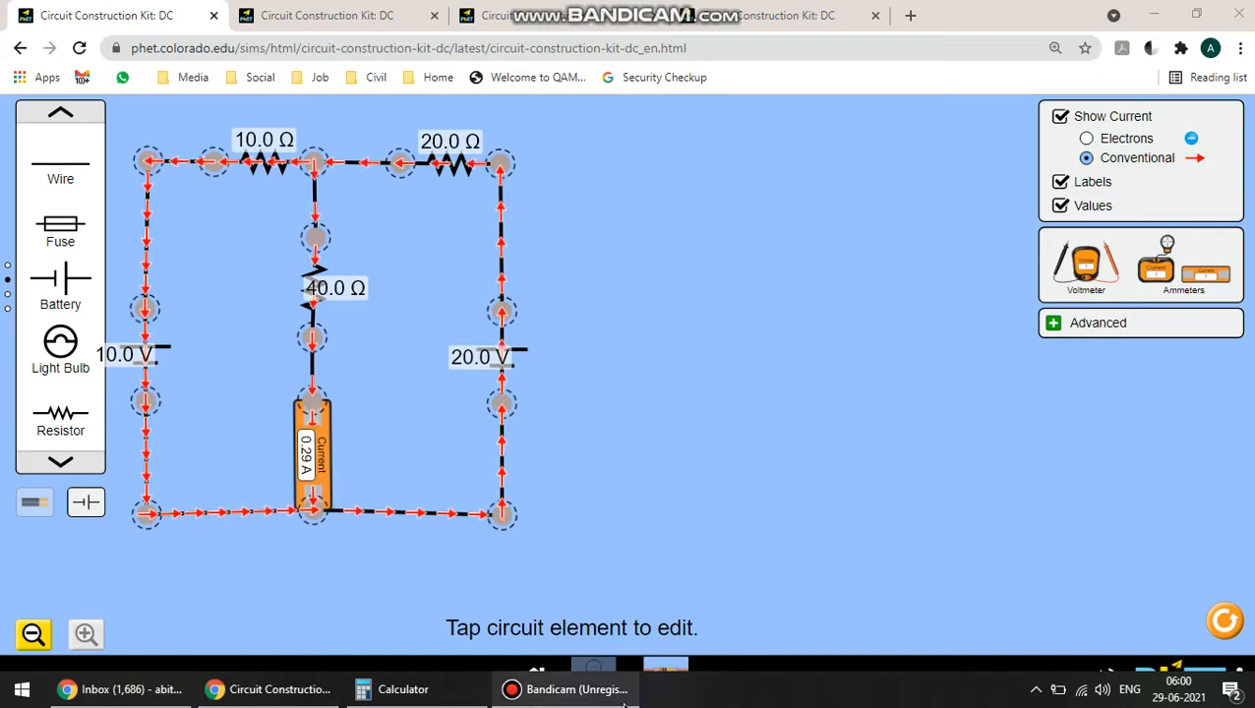
click(617, 703)
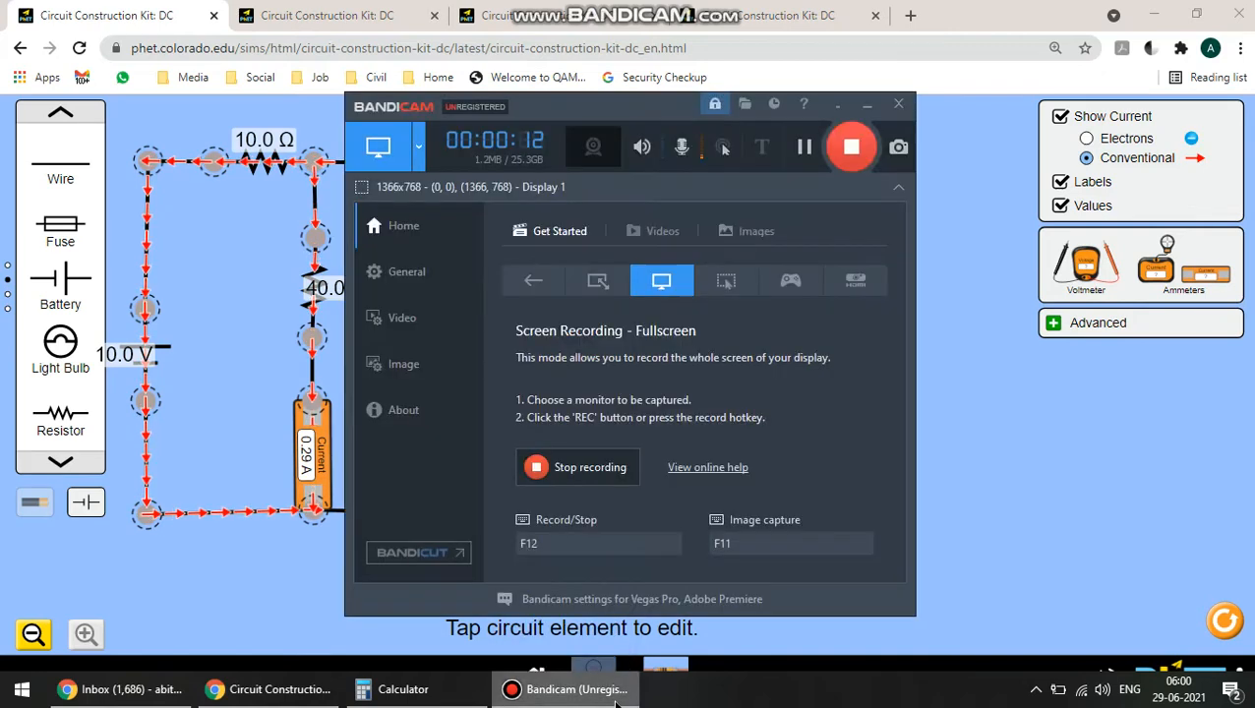
click(617, 704)
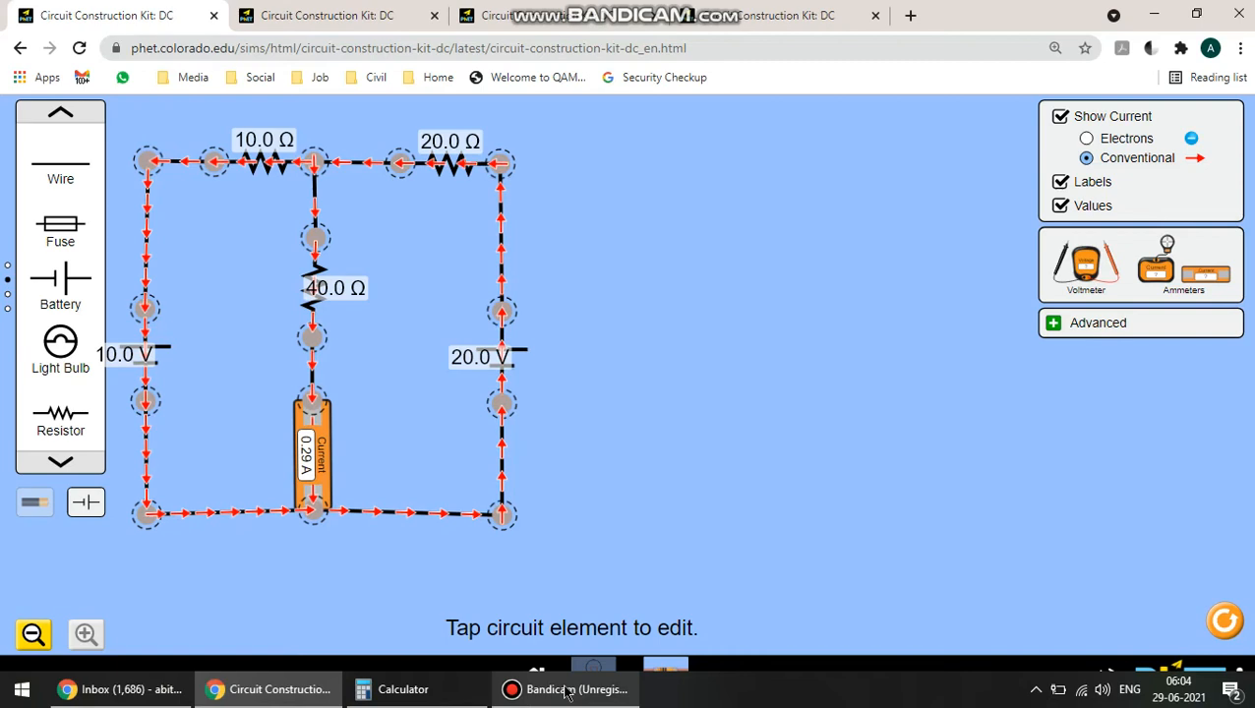
click(566, 690)
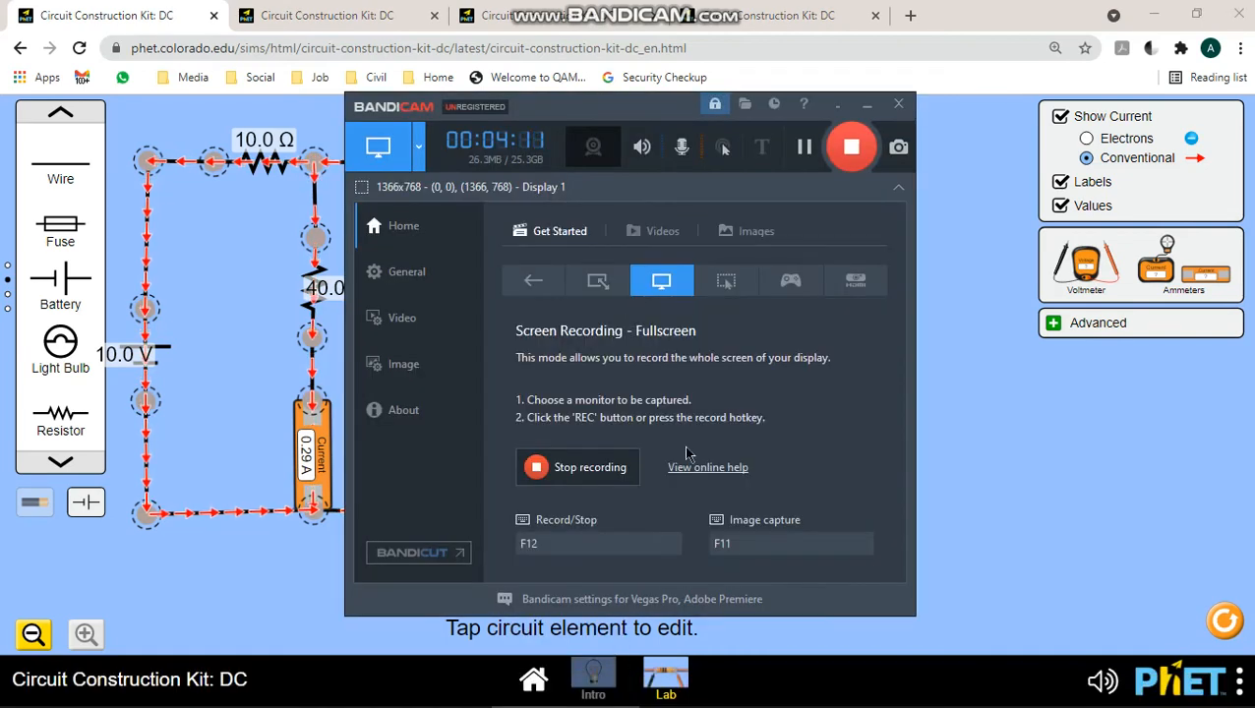
click(574, 464)
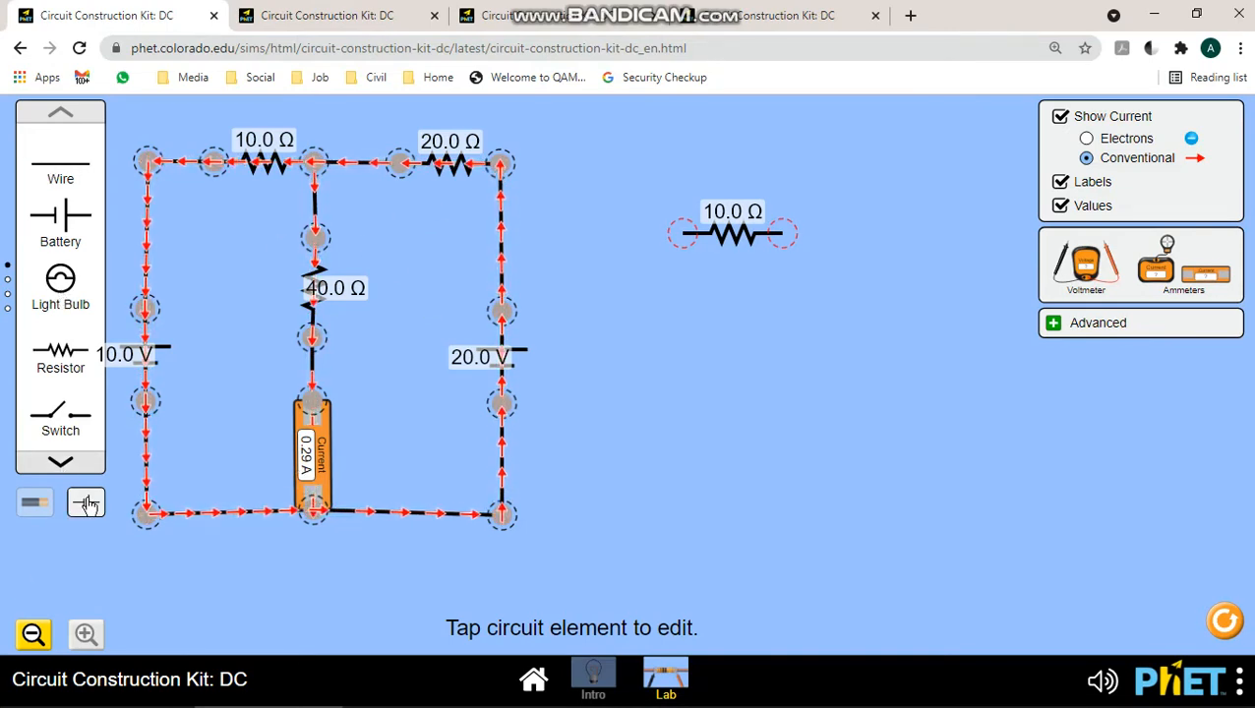
Try the pictorial component view and the electron current display, returning to schematic symbols and conventional current
click(42, 519)
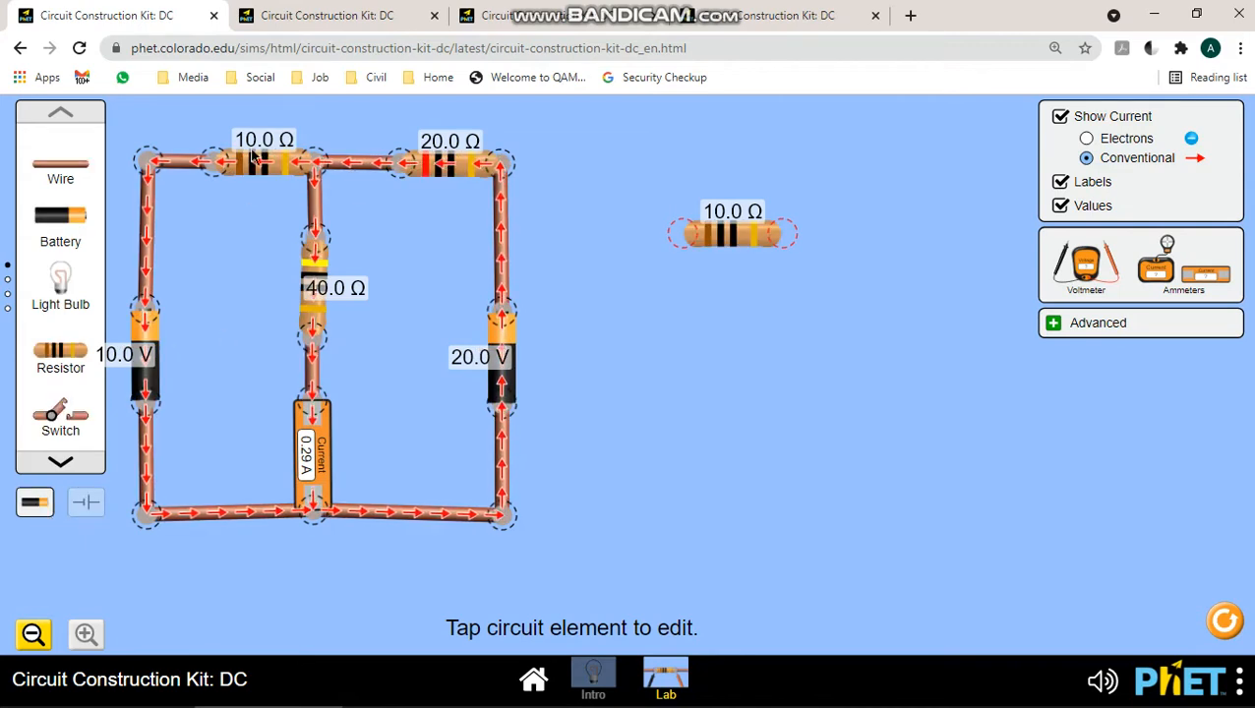
click(81, 514)
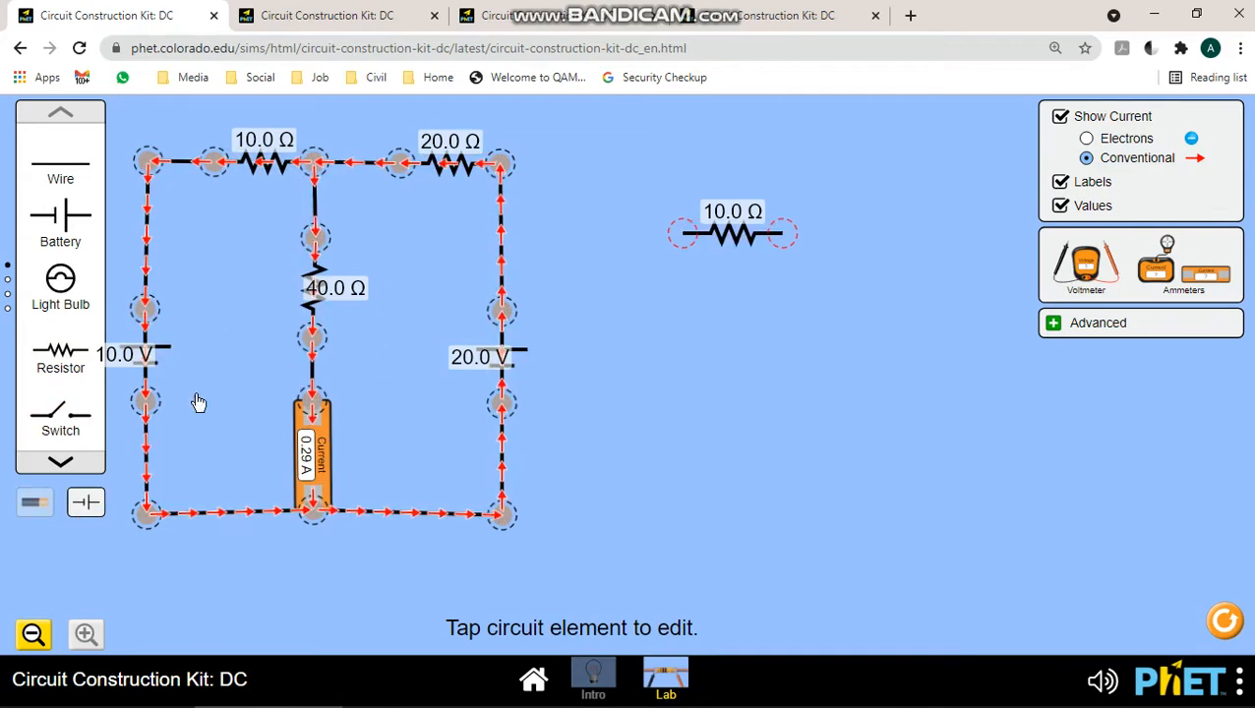
click(1087, 139)
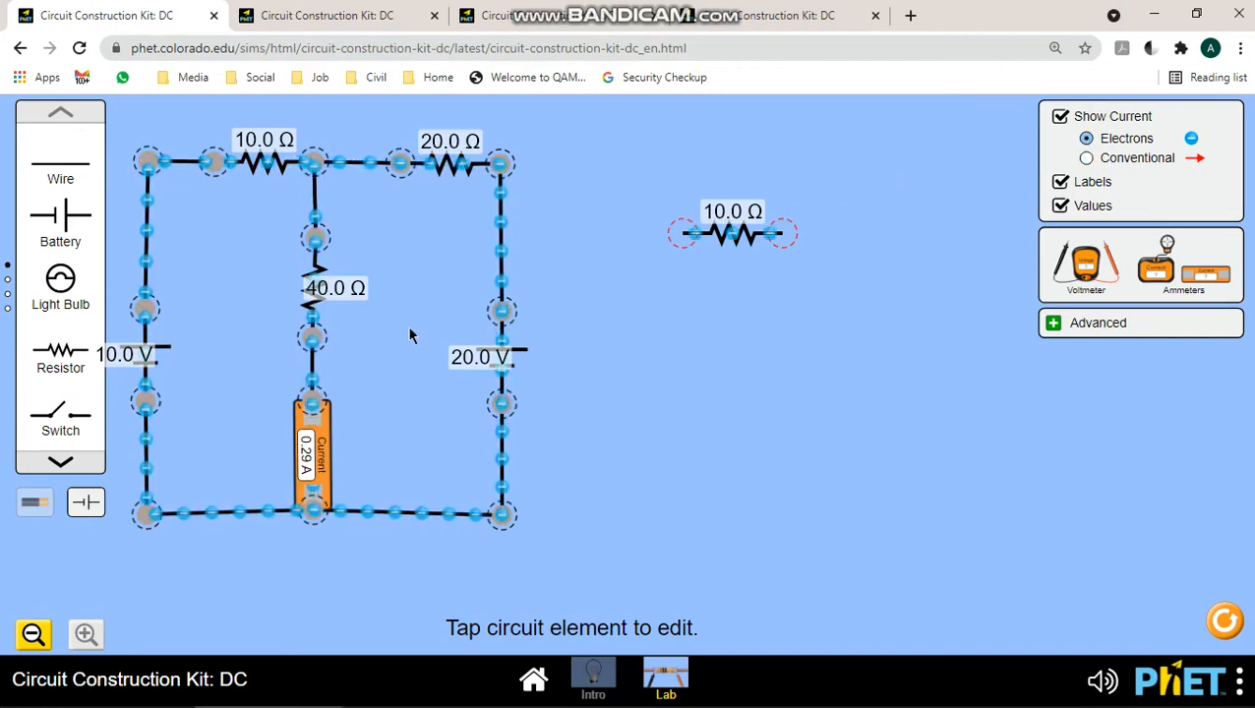
click(1087, 160)
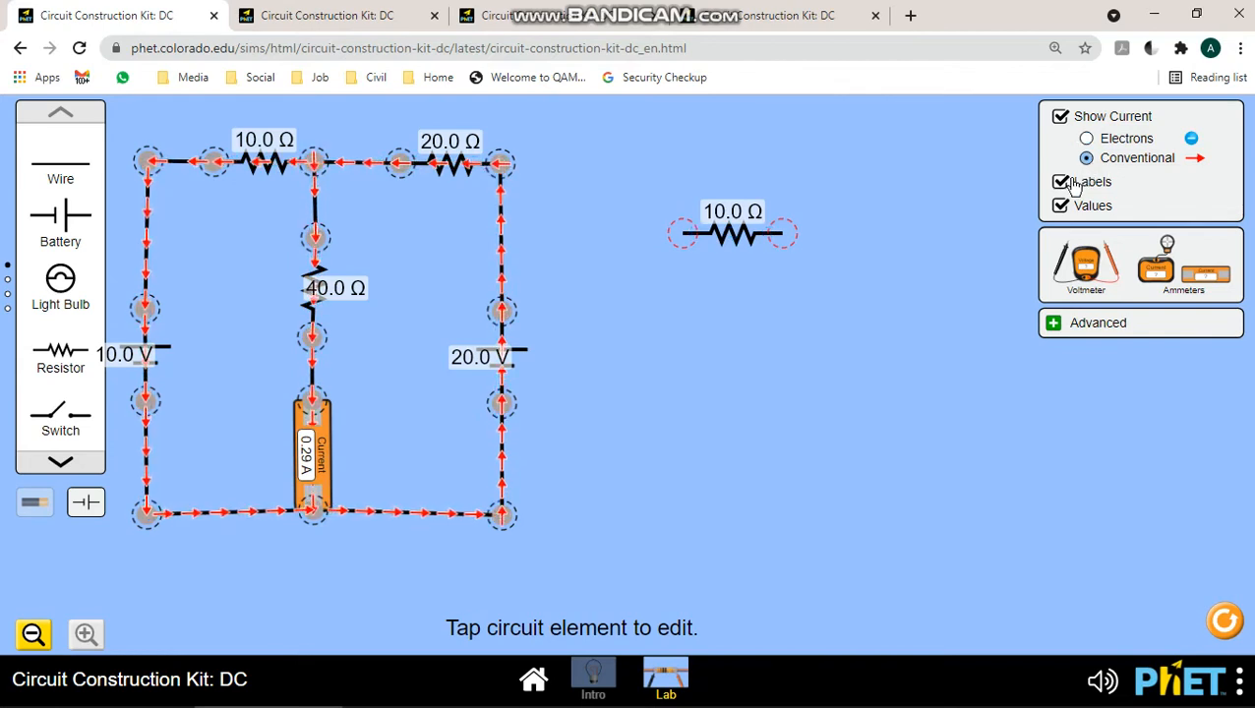
Hide and restore the component labels, and do the same with the component values
click(1062, 183)
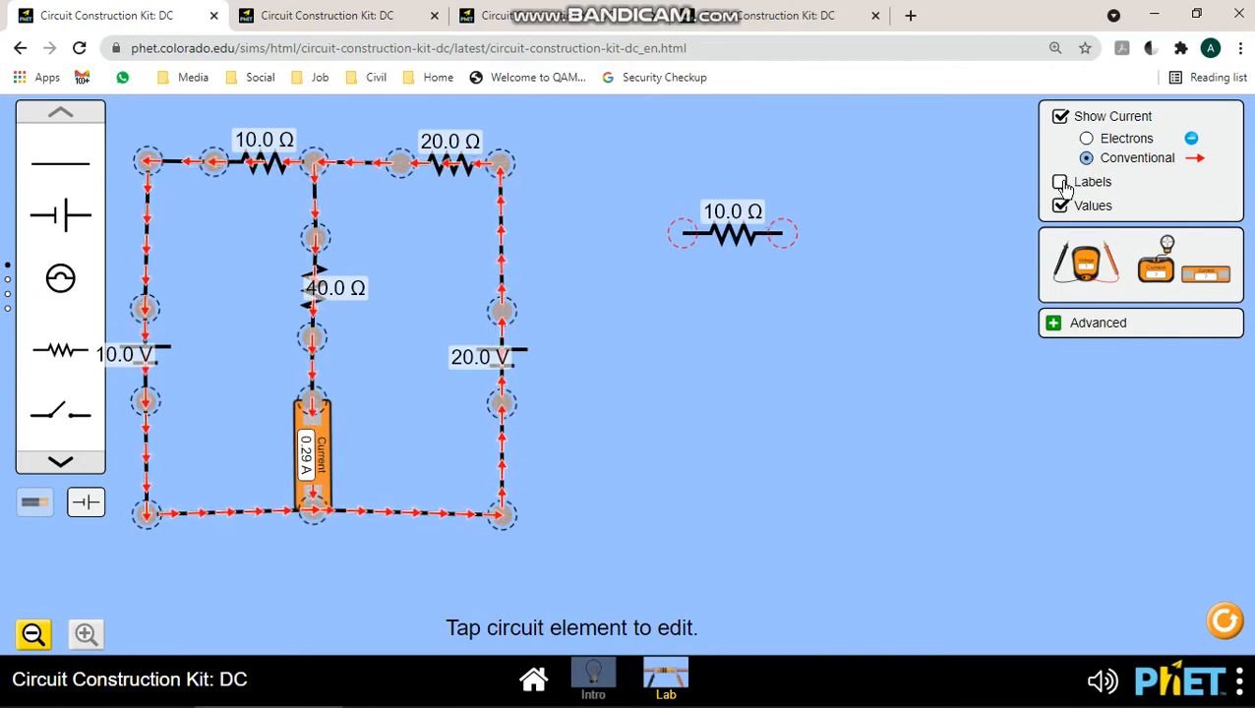
click(1060, 183)
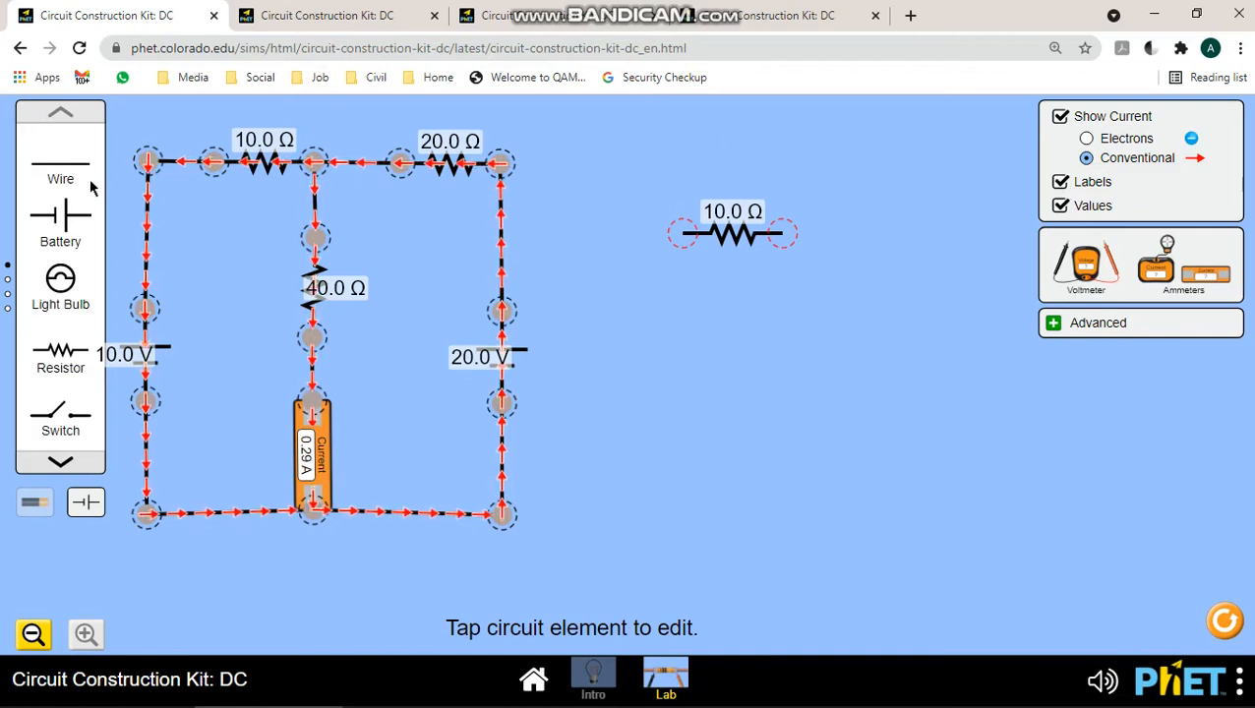
click(1061, 207)
click(1060, 207)
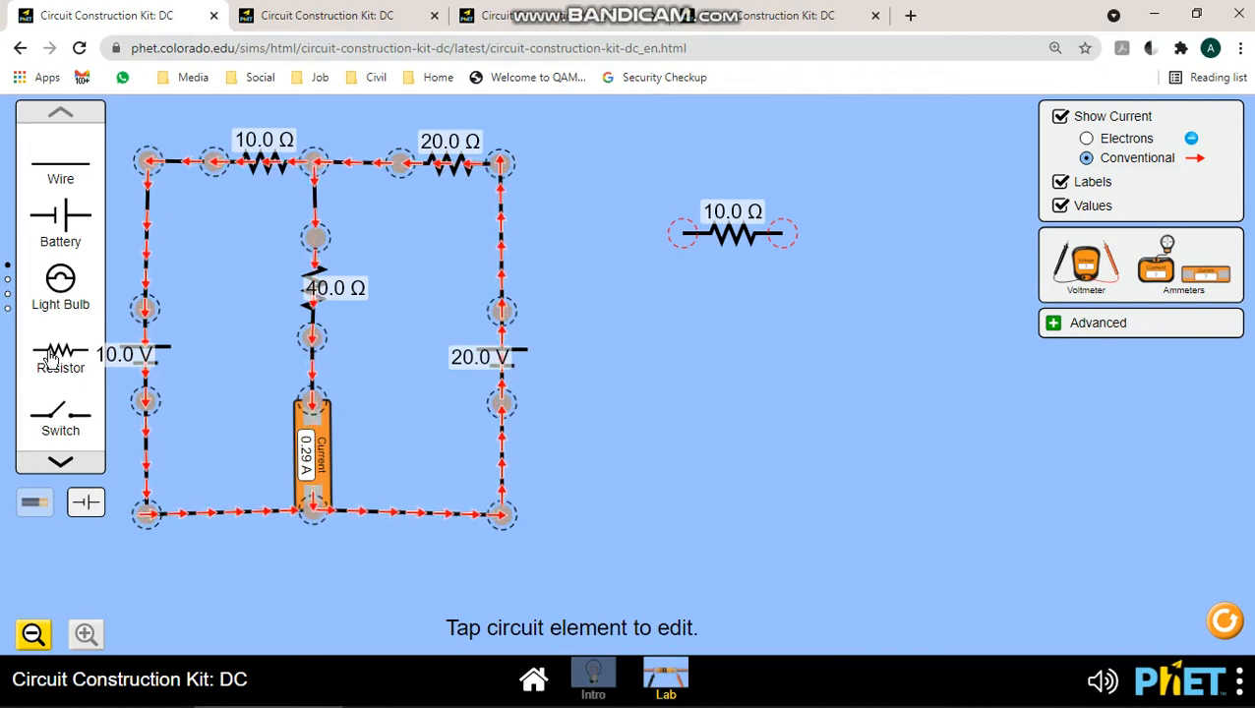
Add a second loose 10 Ω resistor beside the circuit and set the upper loose resistor's resistance to 30.9 ohms
drag(620, 287, 668, 333)
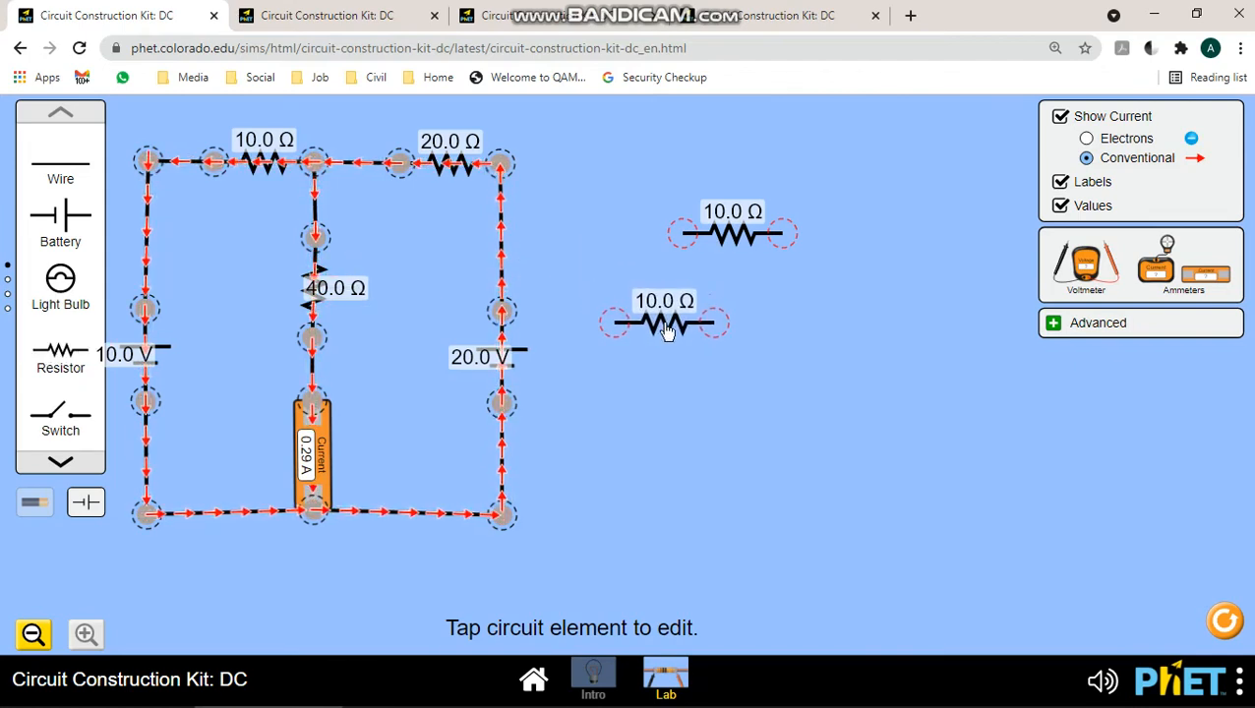
click(718, 240)
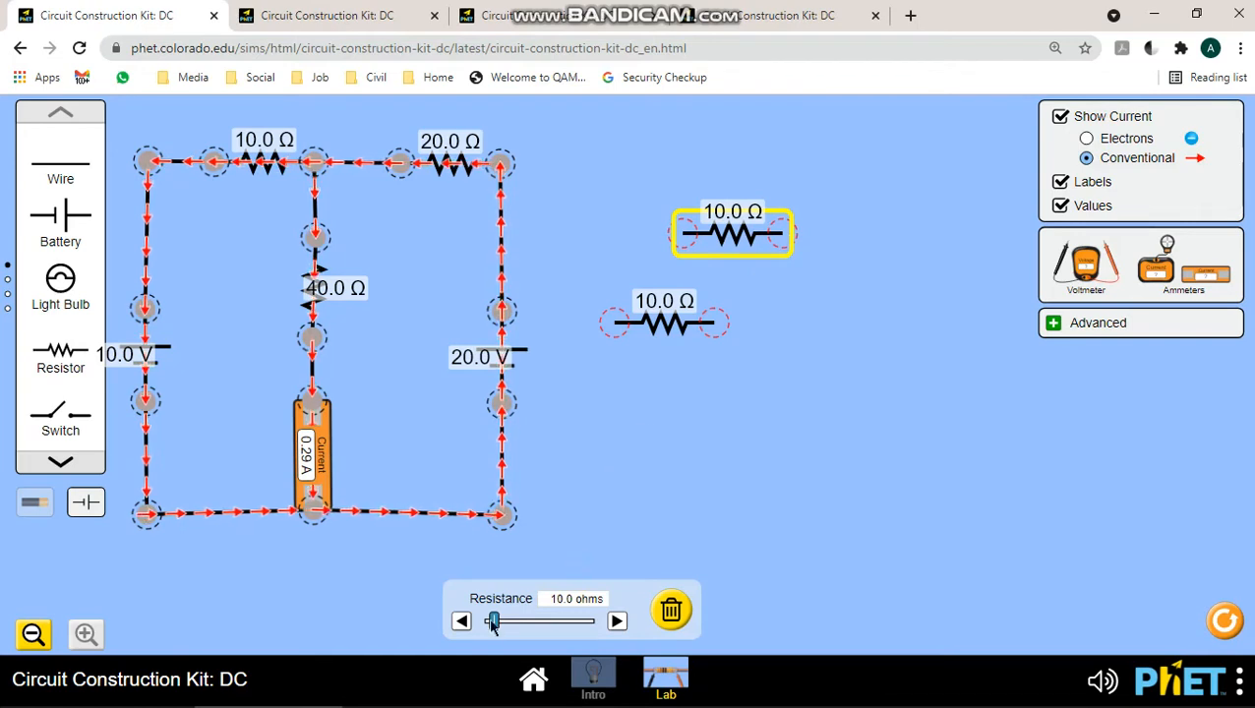
mouse_move(493, 622)
mouse_down()
mouse_move(582, 628)
mouse_move(506, 622)
mouse_up()
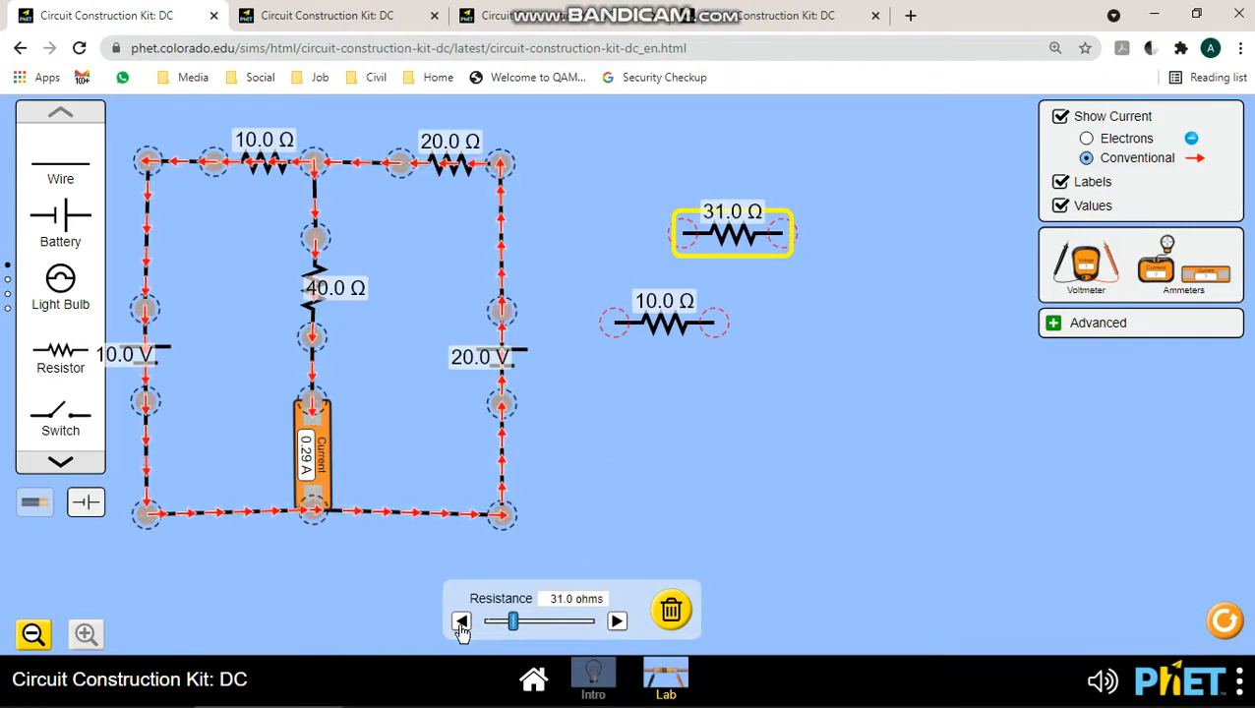
click(462, 621)
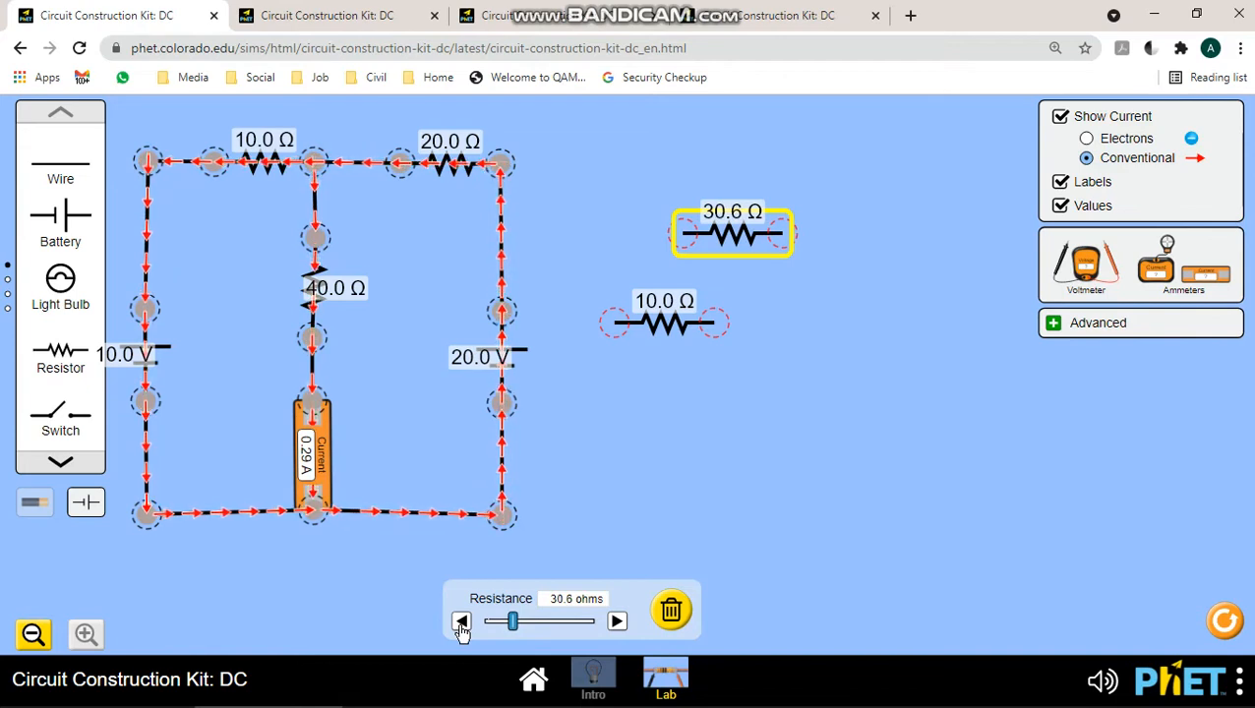
click(617, 622)
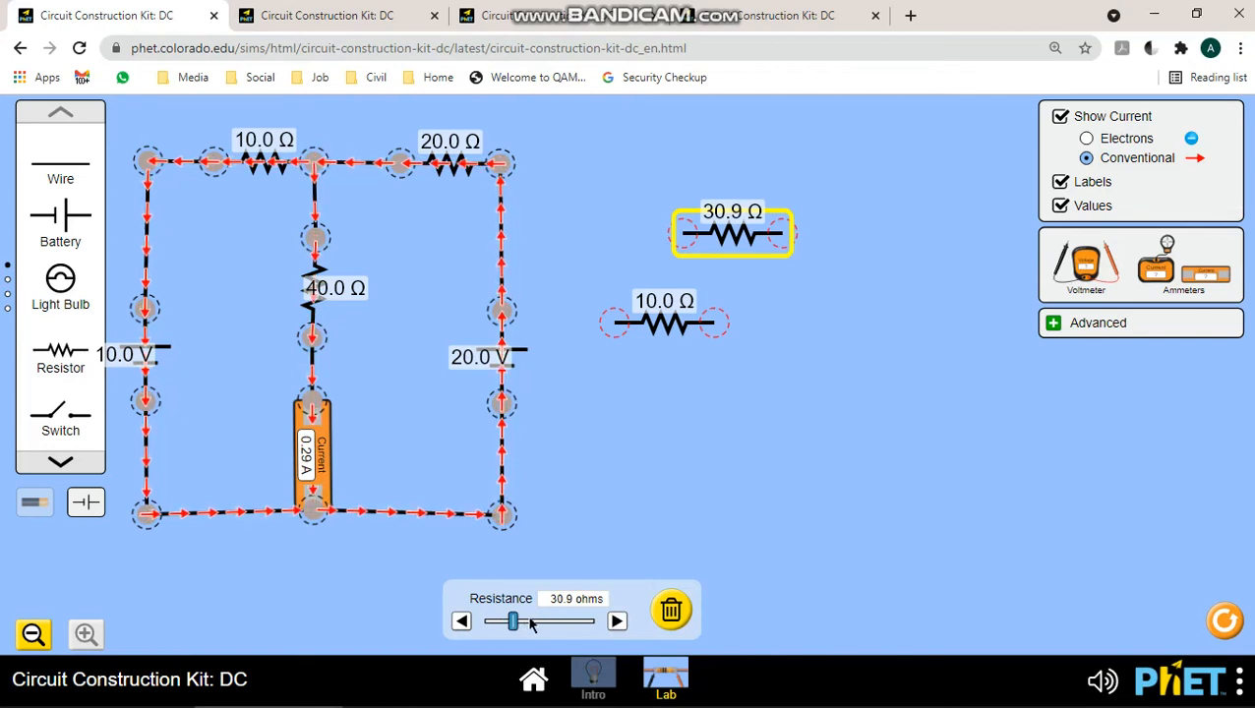
Delete the upper loose resistor and move the remaining 10 Ω resistor up into its place
click(672, 612)
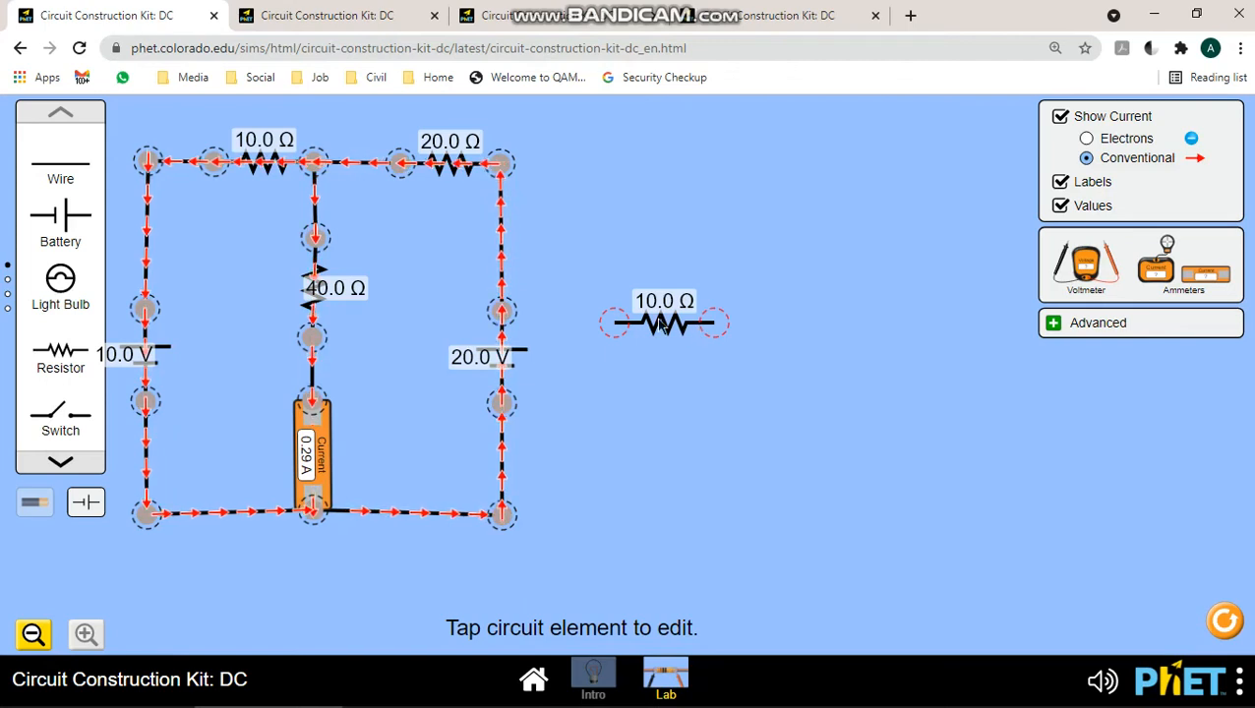
drag(659, 316, 714, 217)
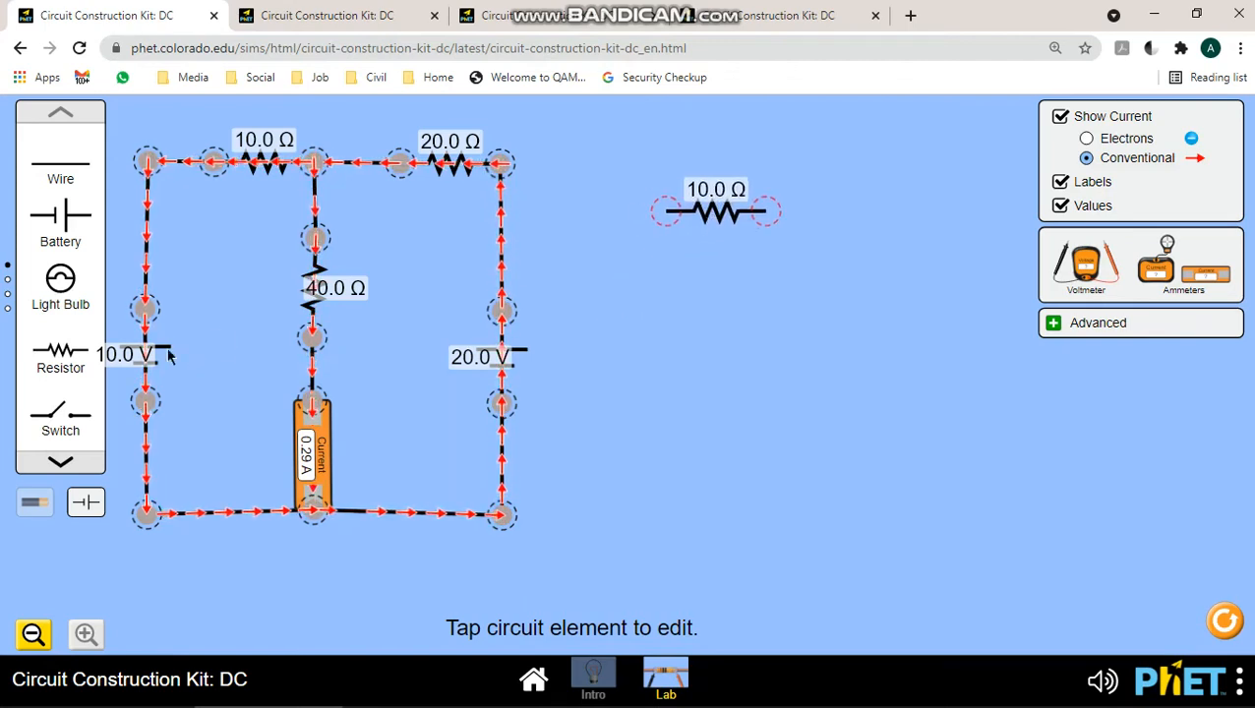
Place a 9 V battery below the loose resistor and attach a new wire to the resistor's right end
drag(62, 231, 705, 322)
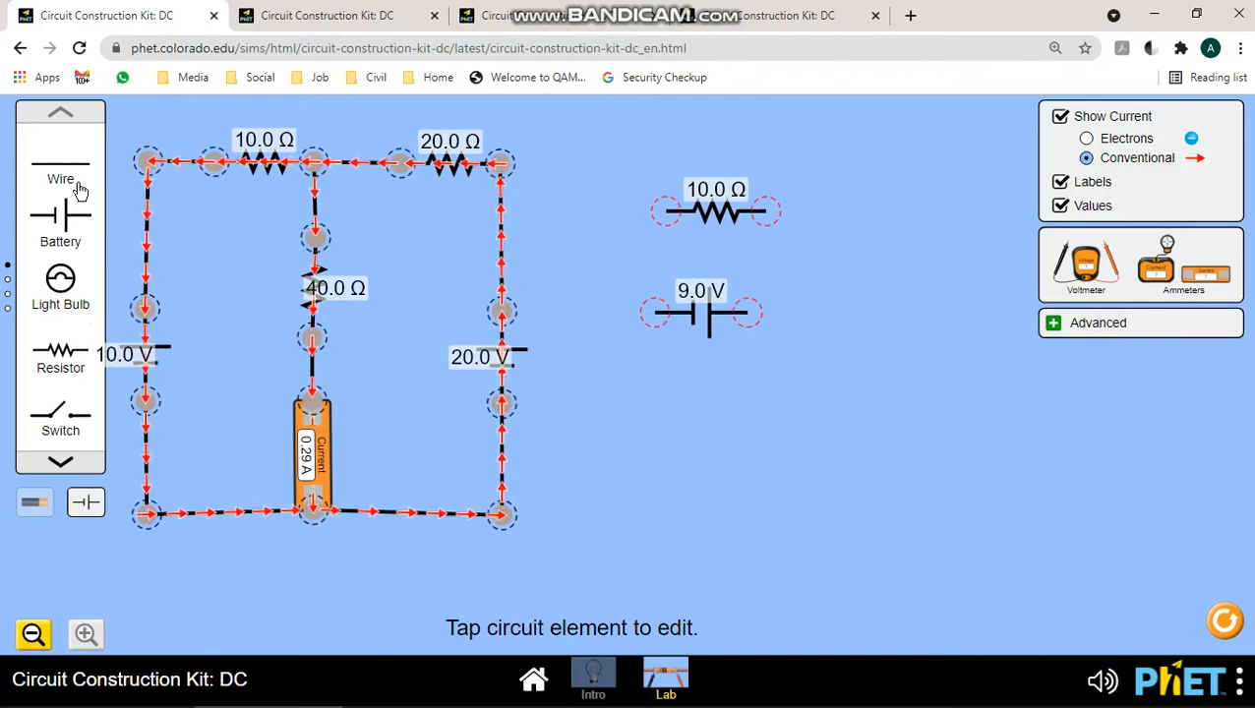
drag(73, 174, 919, 227)
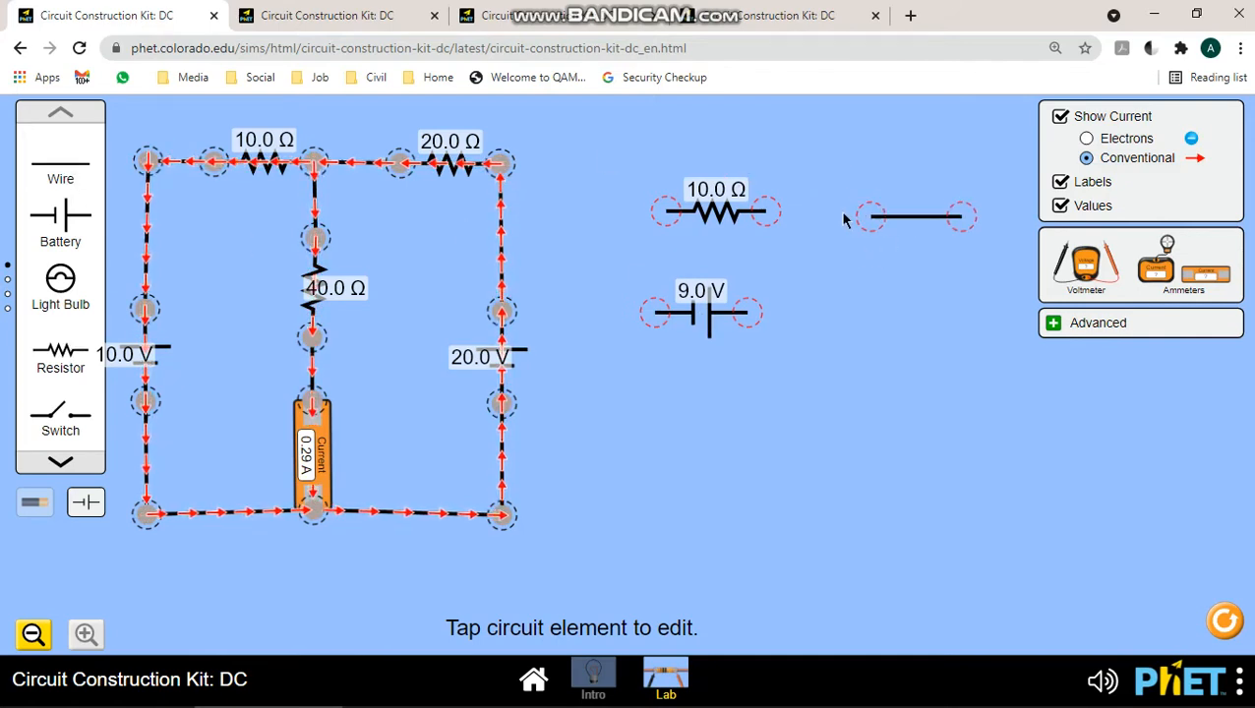
drag(913, 226, 806, 217)
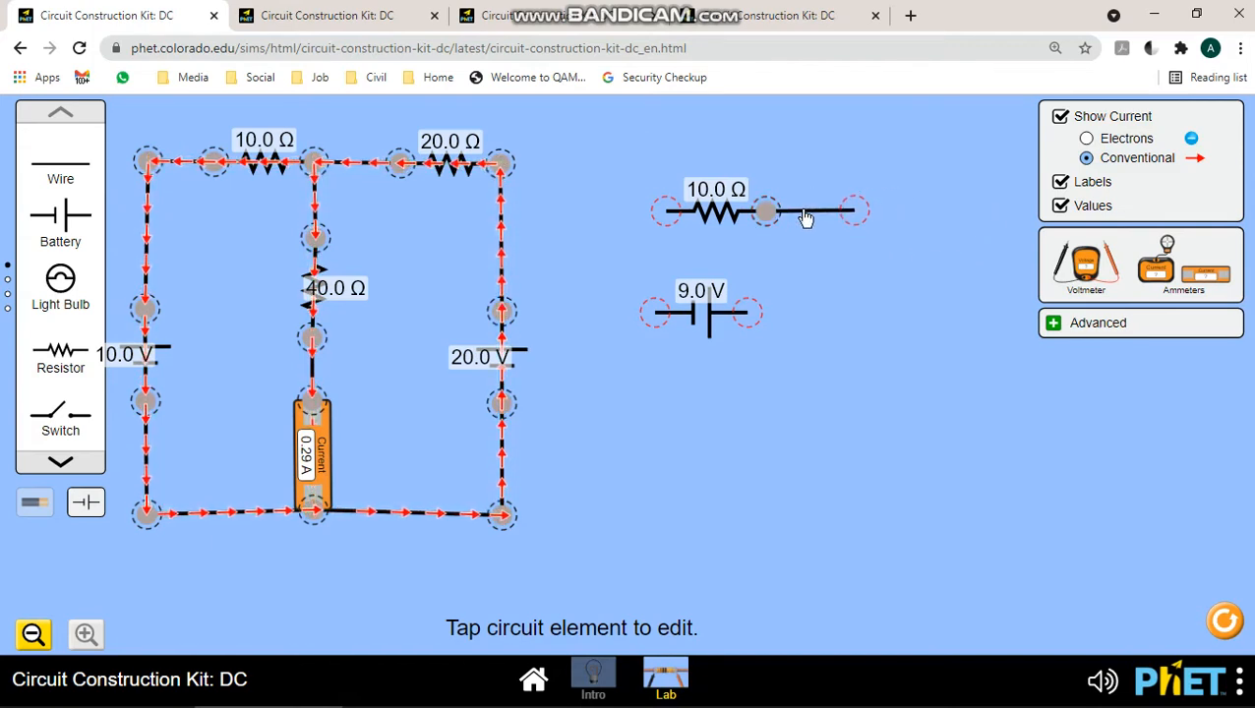
Rotate the loose 9 V battery to vertical and connect its upper terminal to the left end of the loose resistor
click(750, 320)
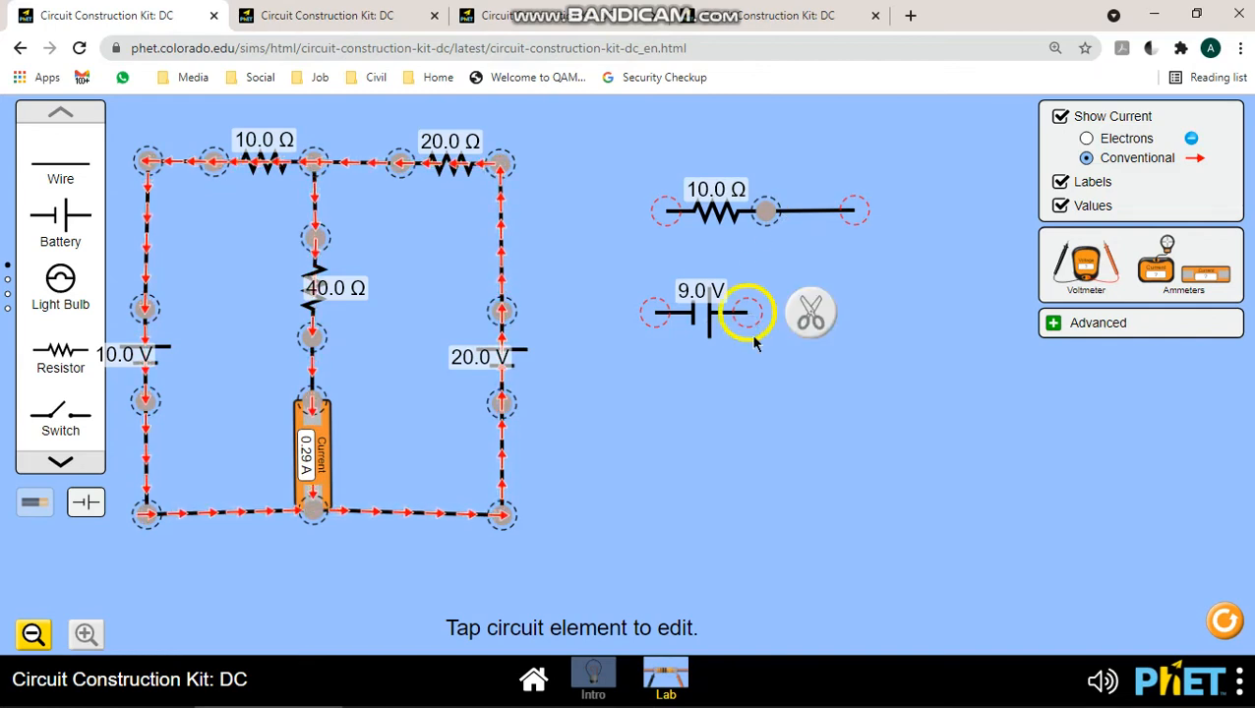
drag(662, 329, 745, 421)
drag(723, 339, 677, 302)
drag(721, 374, 678, 391)
click(679, 318)
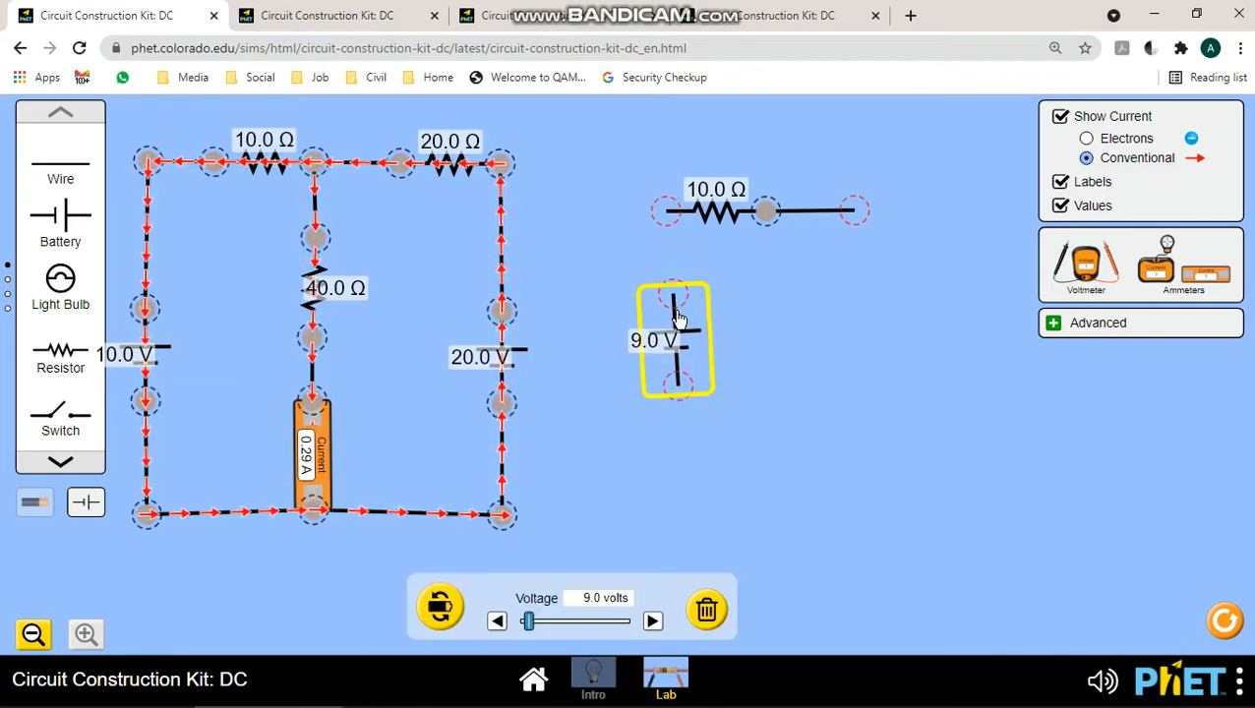
drag(677, 318, 654, 230)
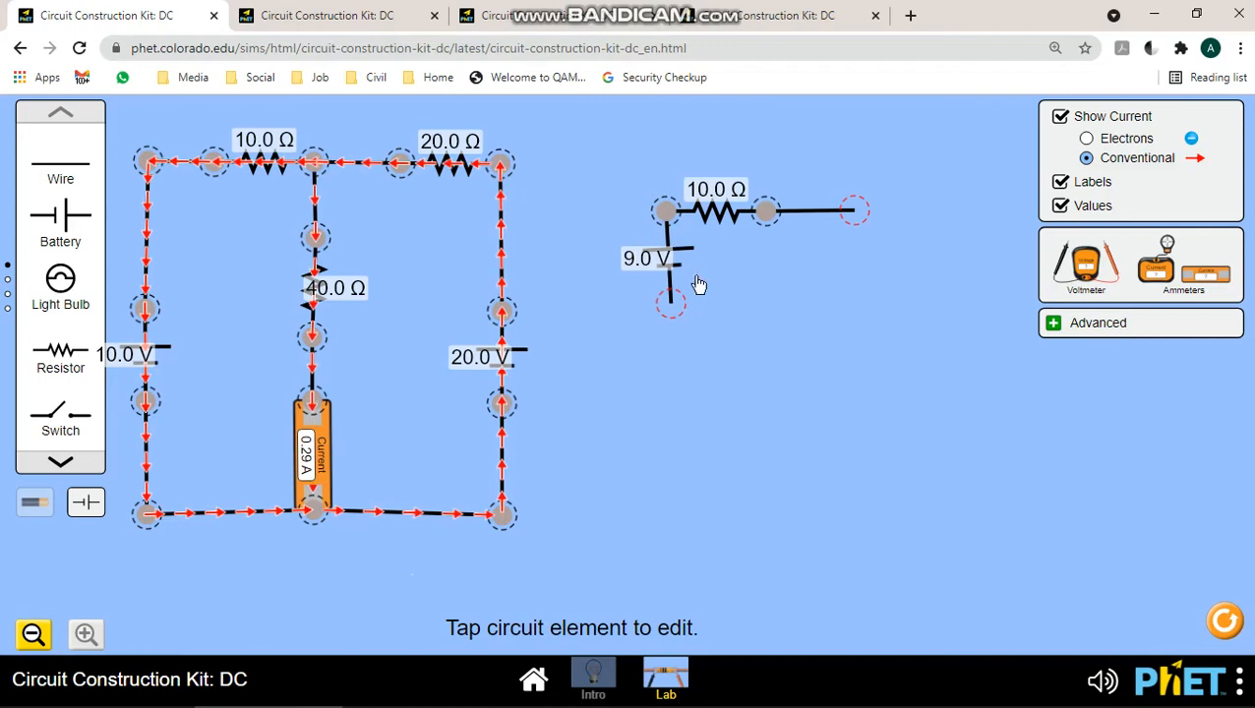
mouse_move(678, 311)
mouse_down()
mouse_move(664, 315)
mouse_move(675, 317)
mouse_up()
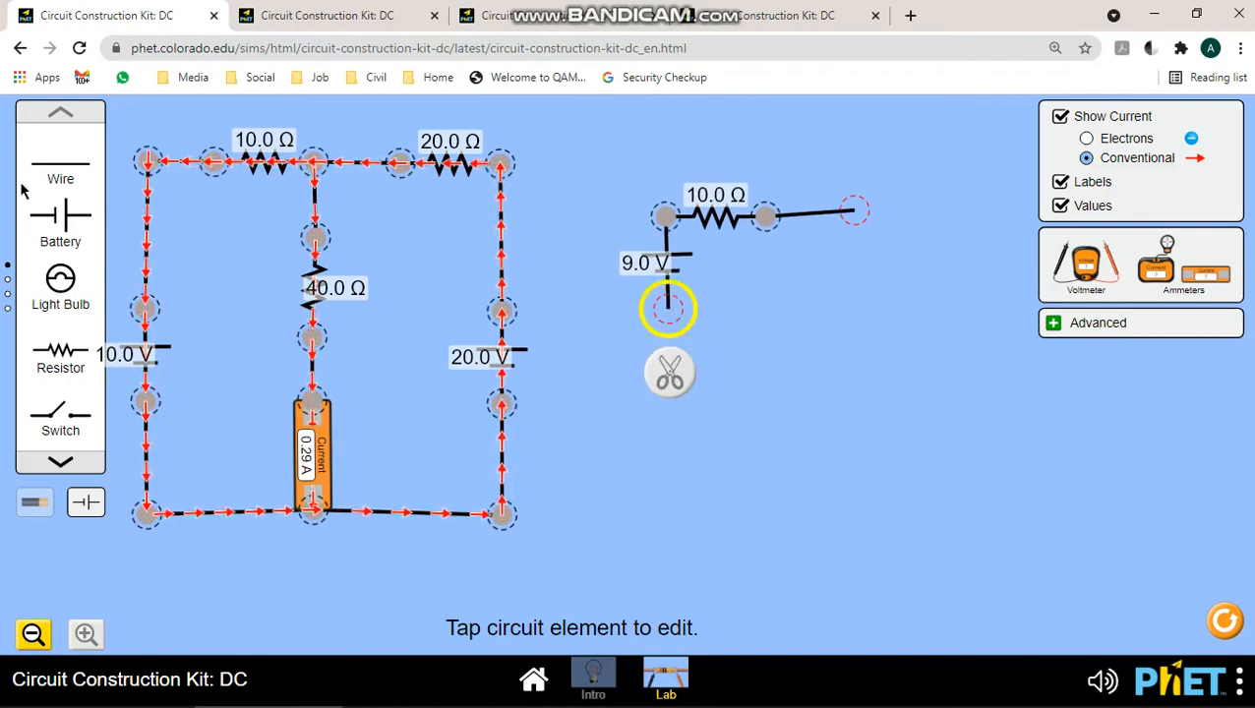
Close the small circuit with a second wire from the first wire's free end to the battery's lower terminal
click(62, 176)
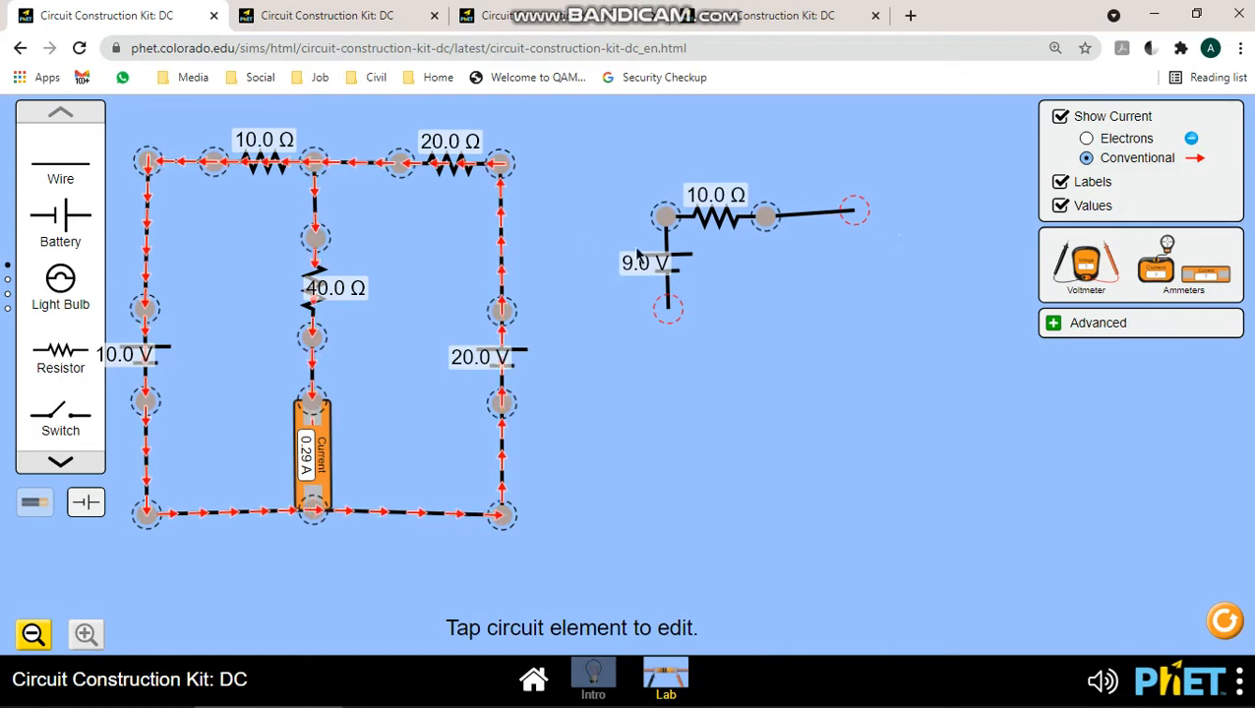
drag(60, 166, 911, 273)
drag(835, 135, 866, 211)
drag(919, 255, 673, 331)
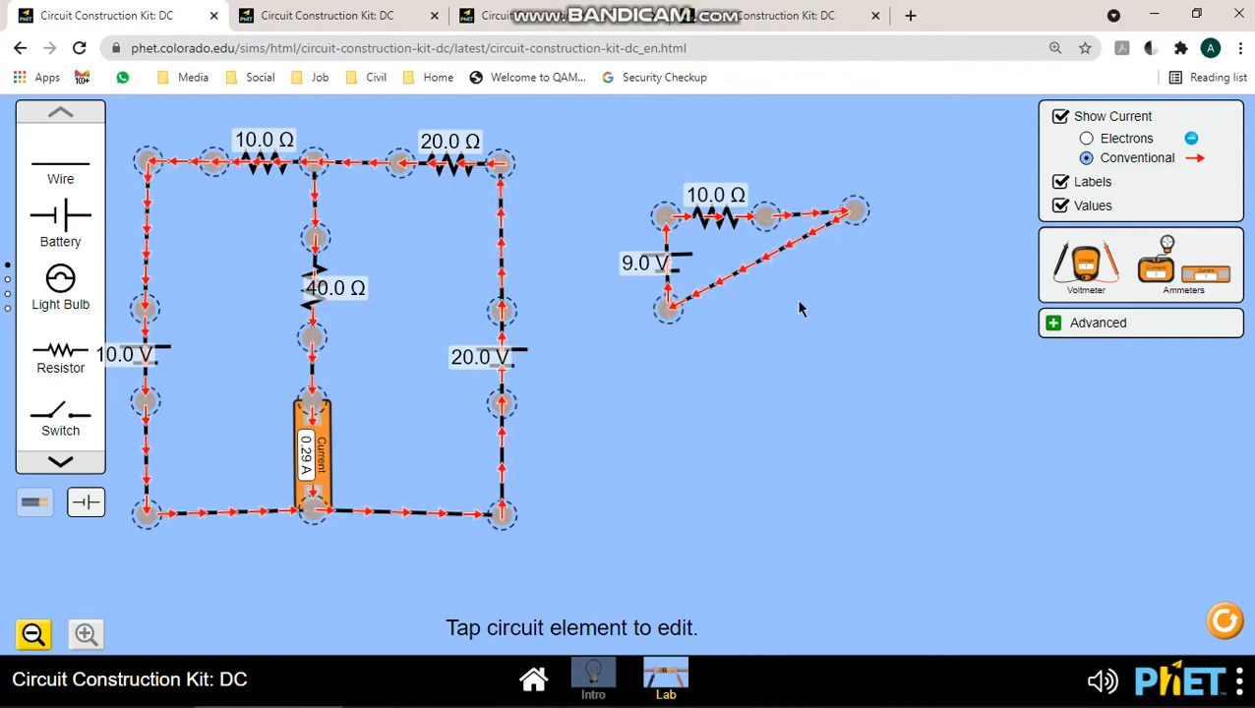
Cut the junction at the 9 V battery's lower terminal and delete the 10 Ω resistor from the small circuit
click(670, 311)
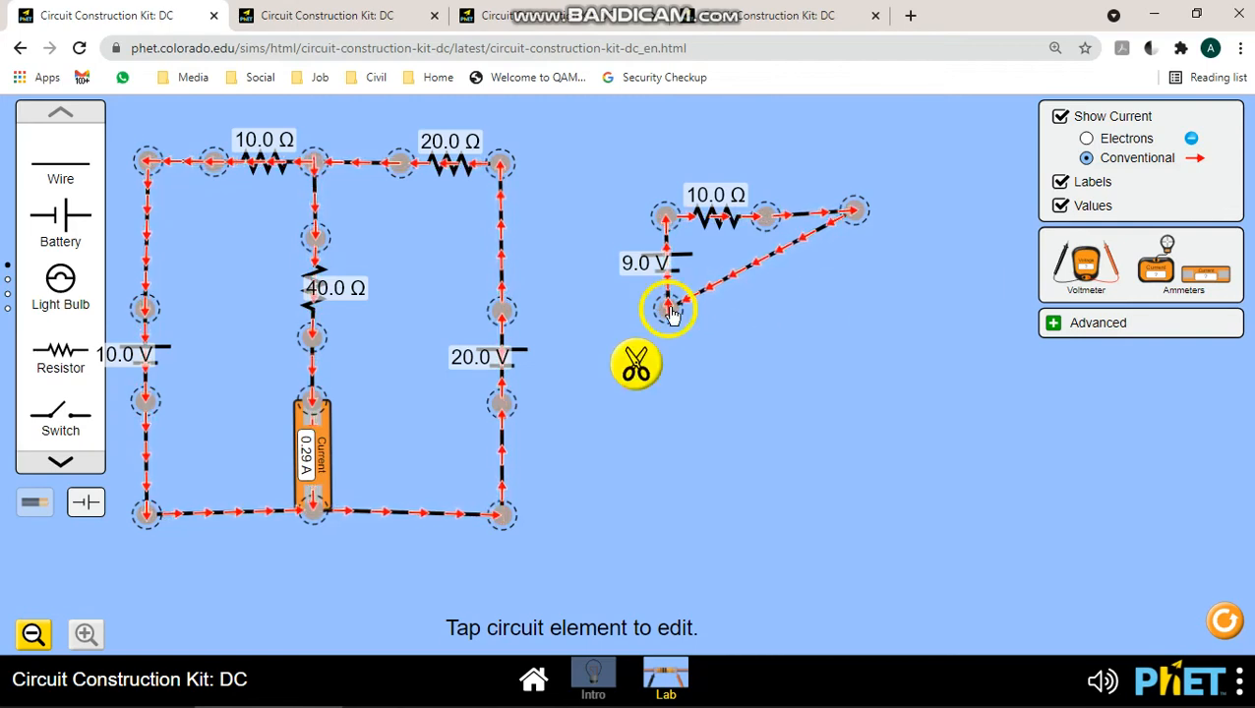
click(633, 374)
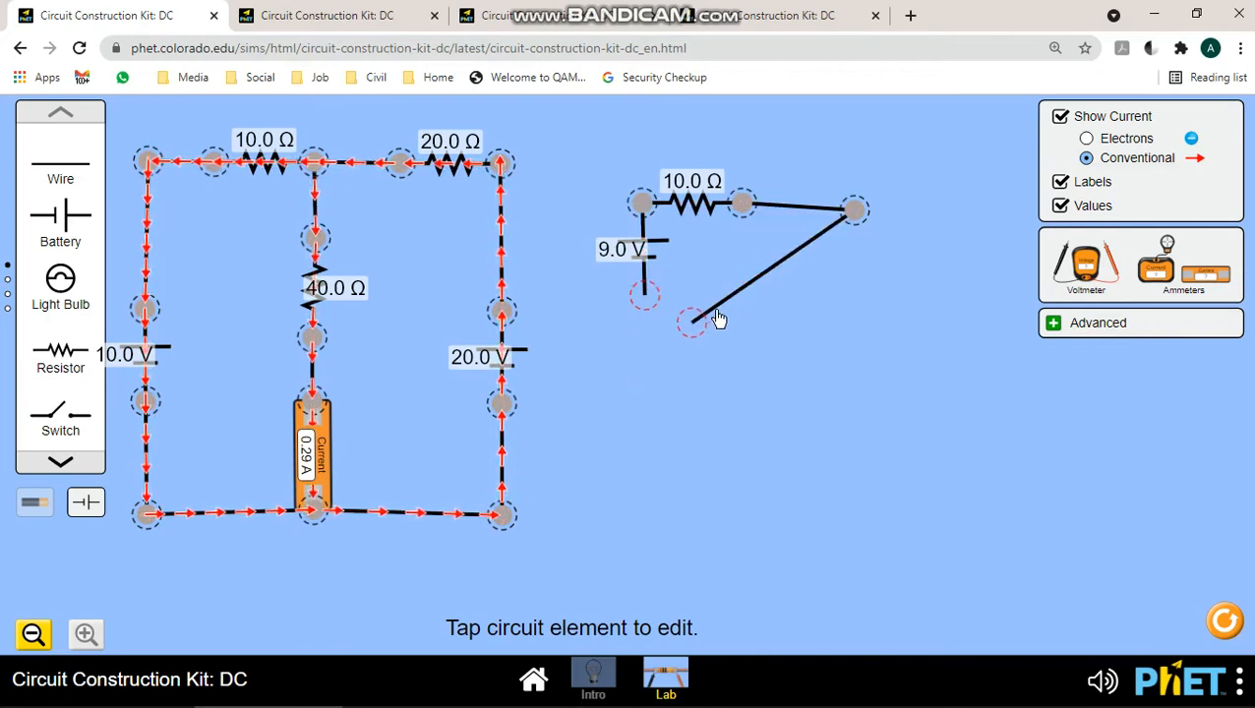
click(700, 205)
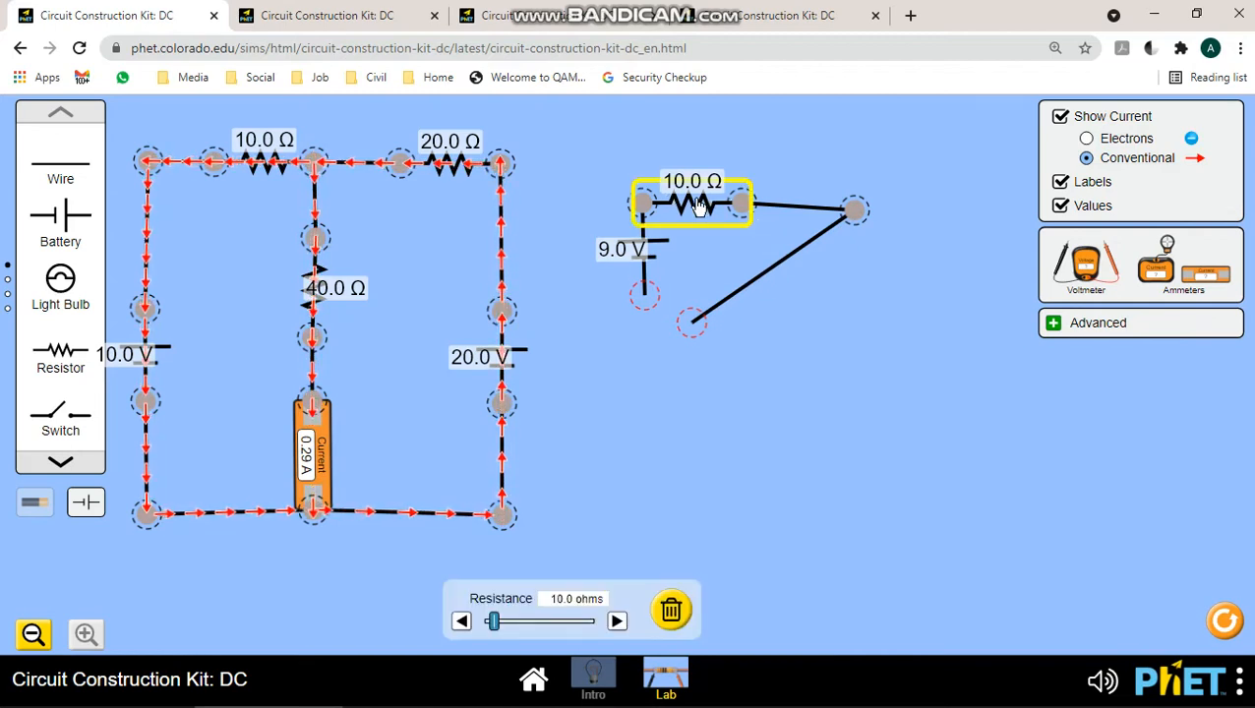
click(673, 616)
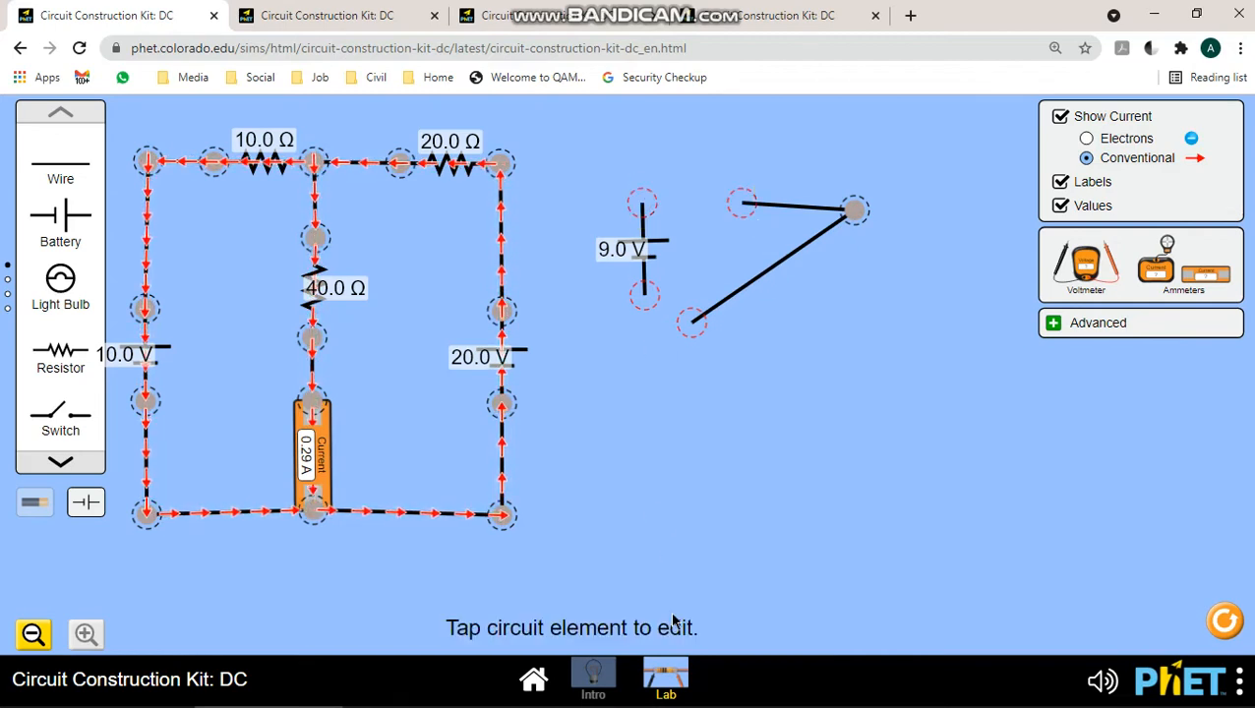
Set the loose battery's voltage to 50.0 volts
click(643, 275)
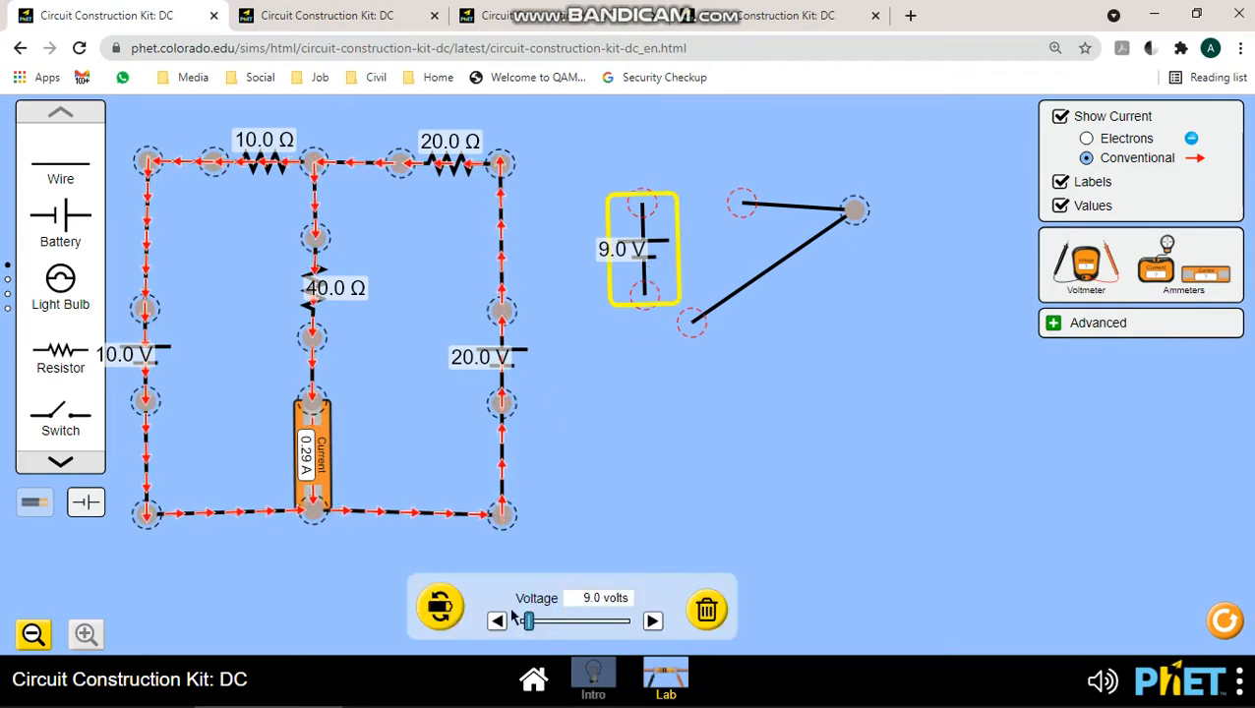
drag(529, 628, 567, 634)
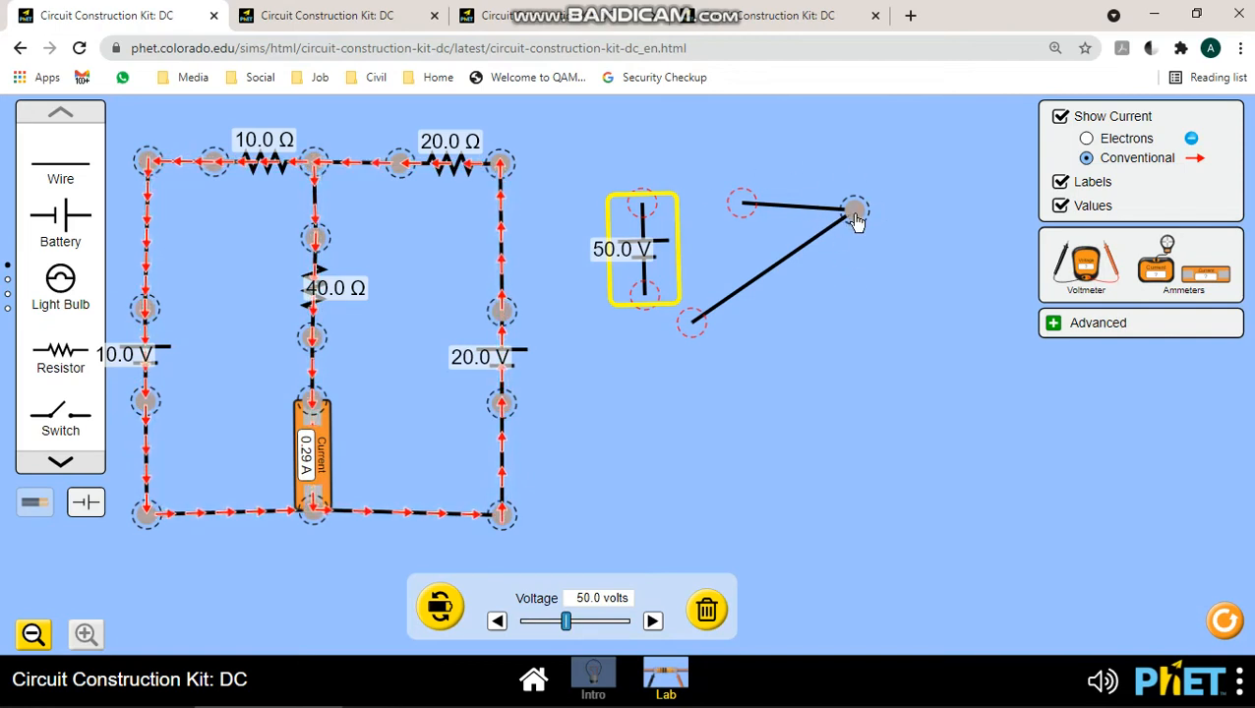
Delete the two joined wires beside the loose battery
click(777, 216)
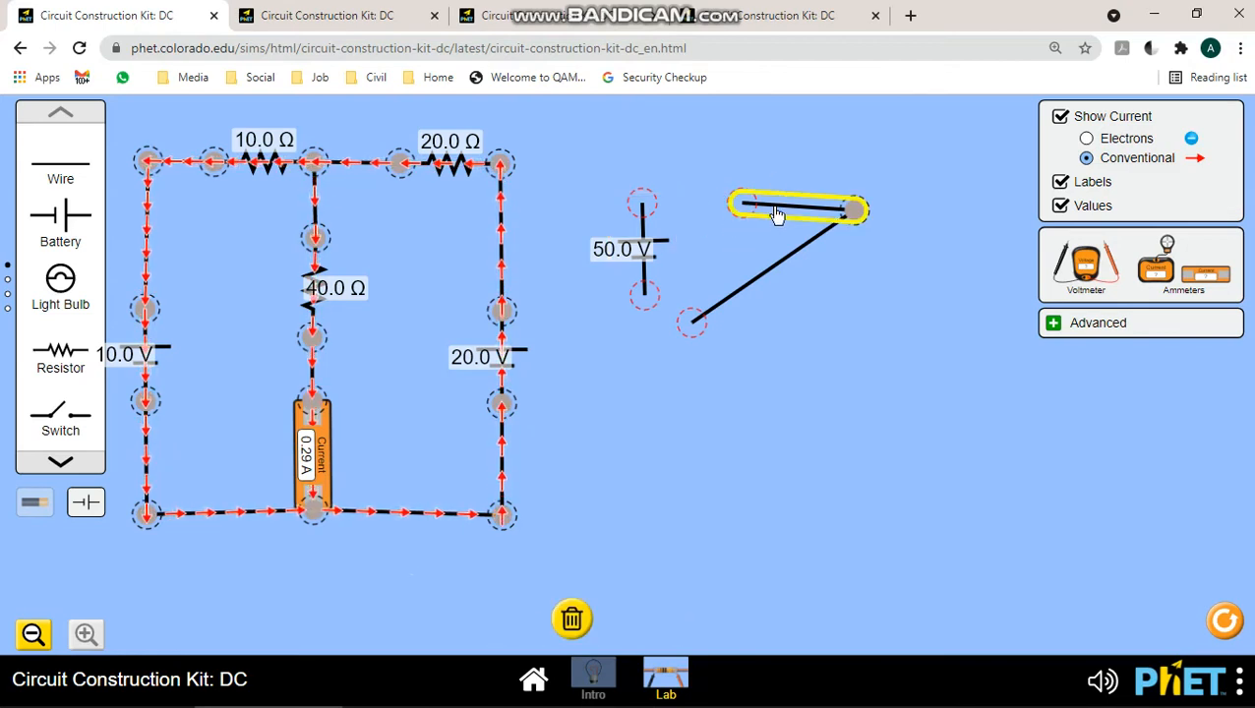
click(802, 259)
key(Delete)
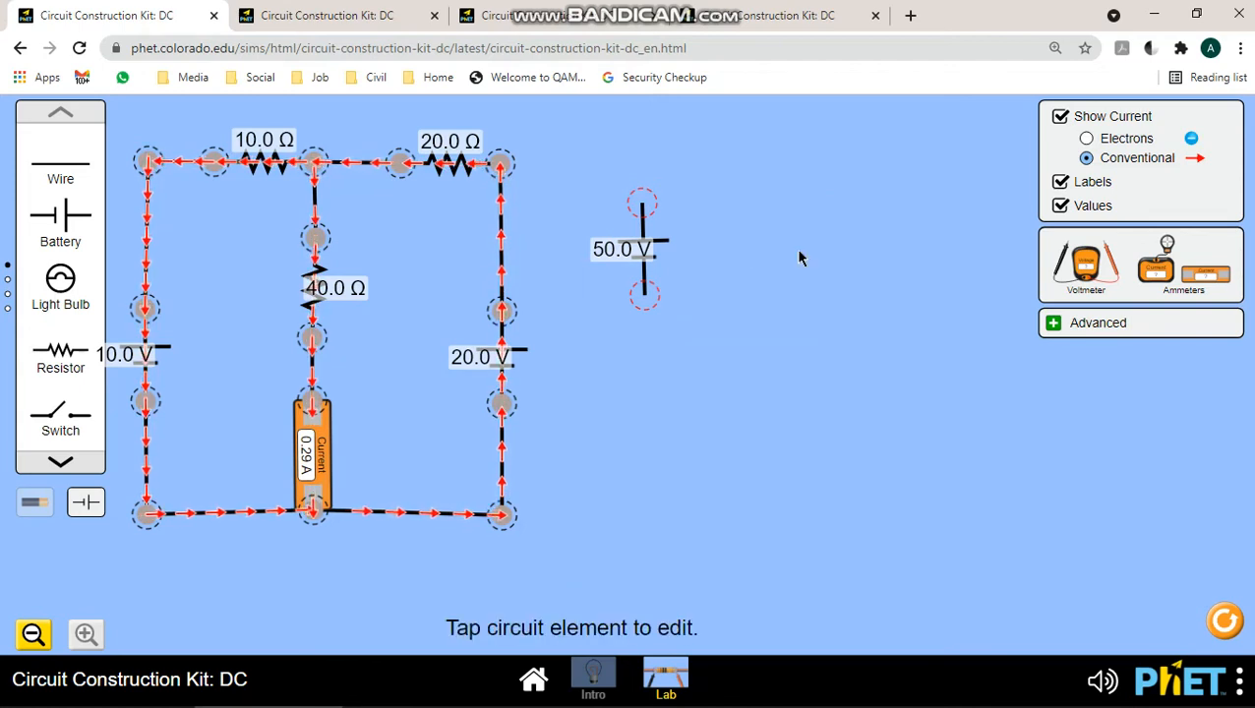
Delete the loose 50.0 V battery beside the two-battery circuit
click(640, 222)
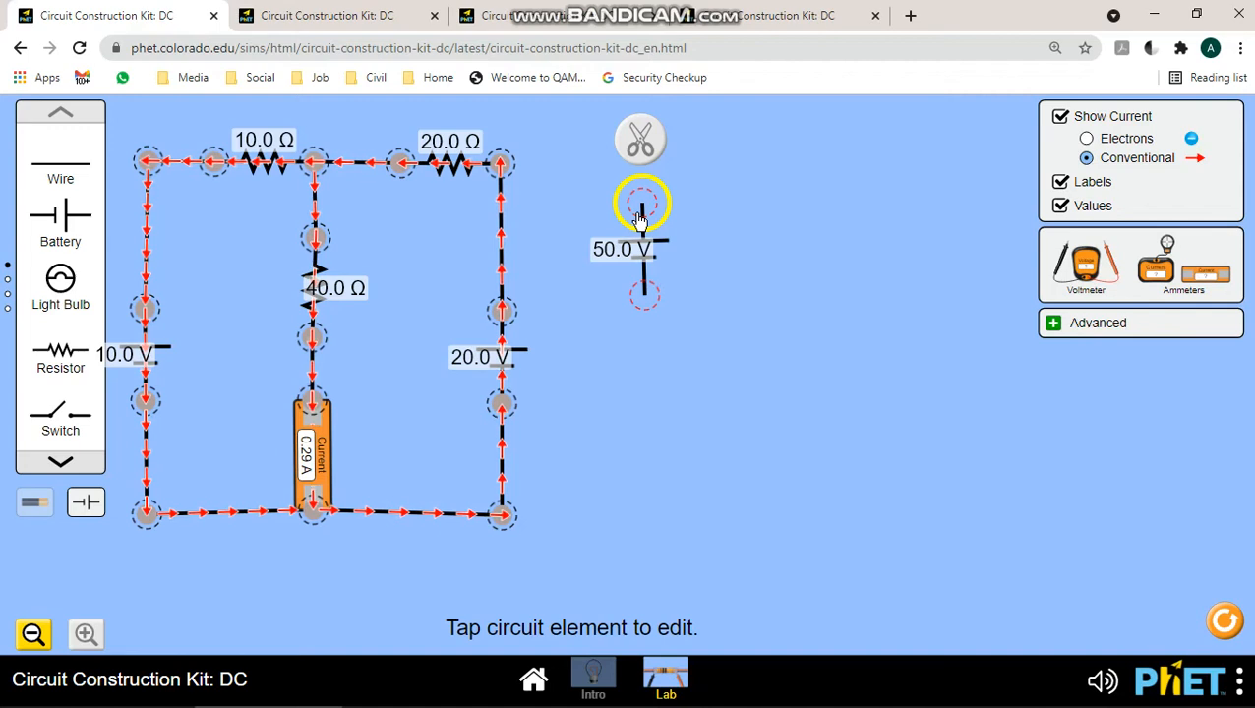
click(651, 256)
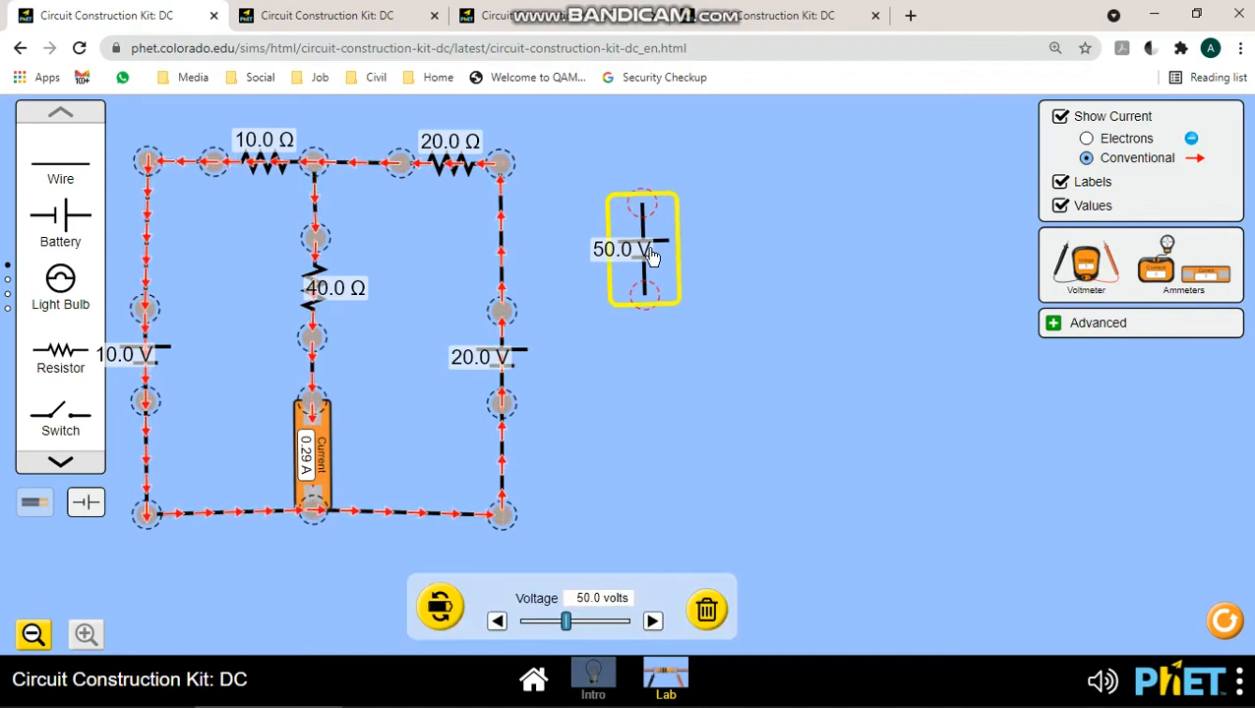
key(Delete)
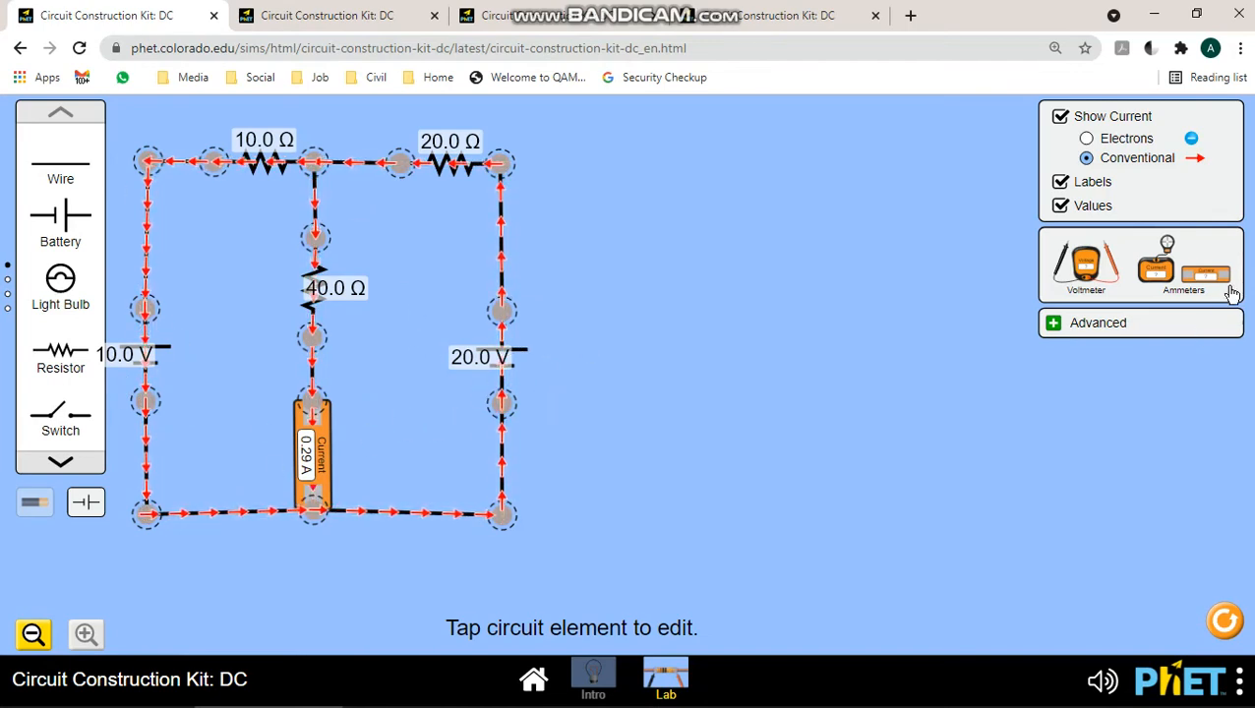
Place a series ammeter in the empty area beside the circuit and delete it again
drag(1206, 275, 819, 308)
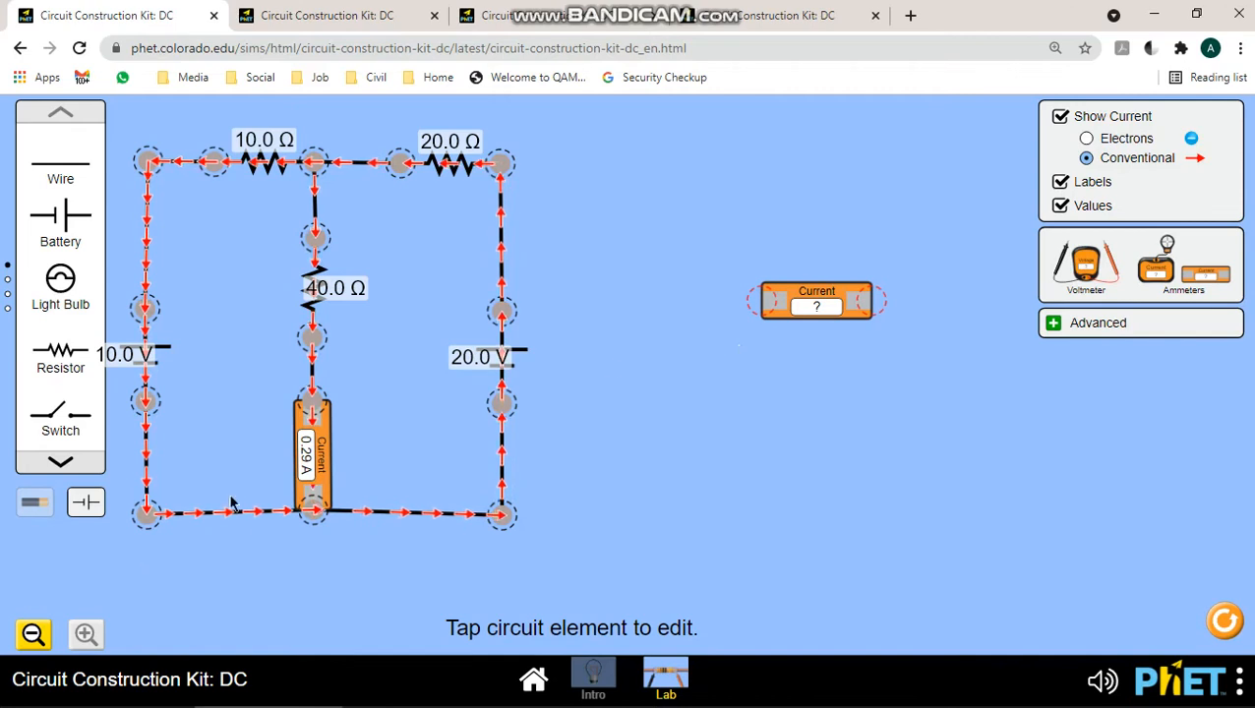
click(802, 310)
key(Delete)
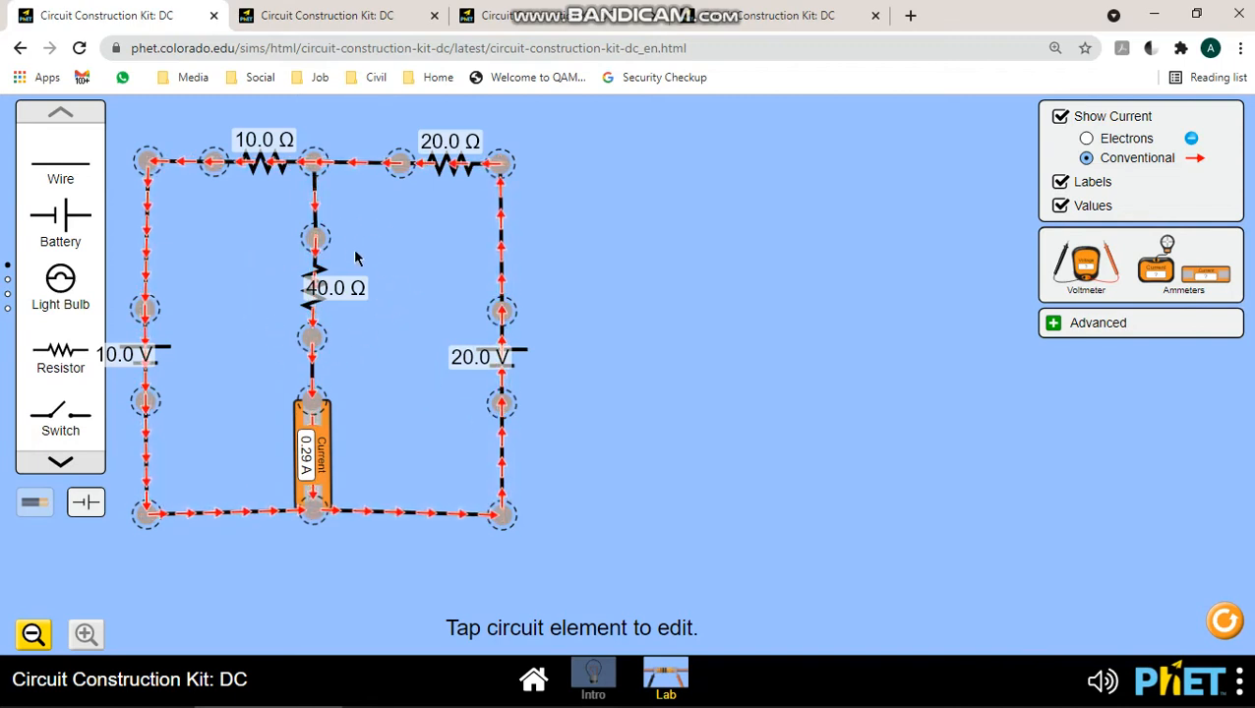
In the second simulation's circuit, delete the 40.0 Ω resistor and the diagonal wire attached to it
click(361, 20)
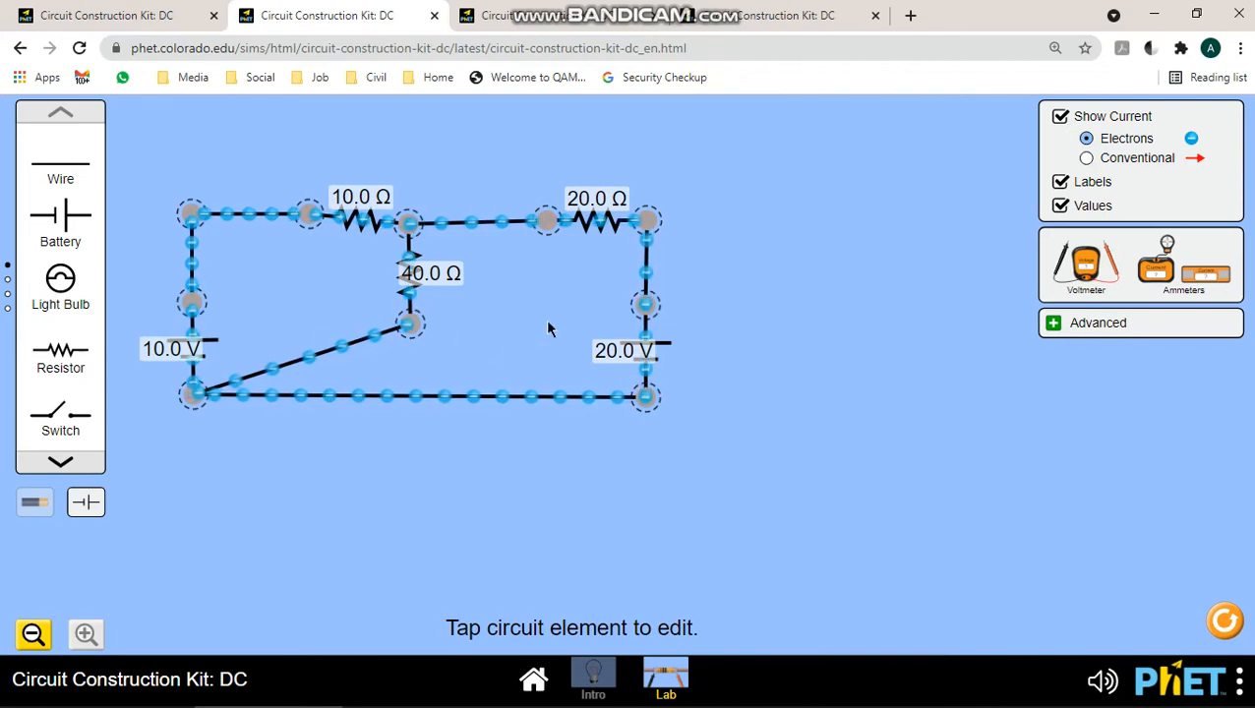
click(406, 285)
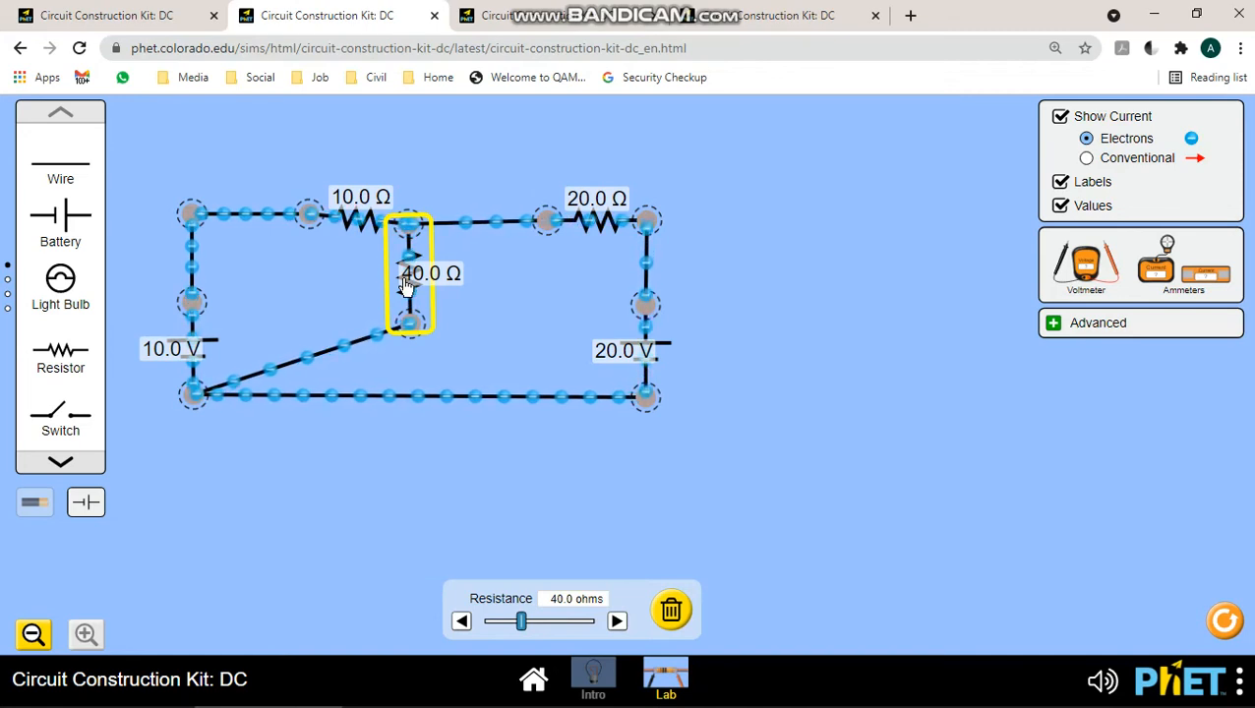
key(Delete)
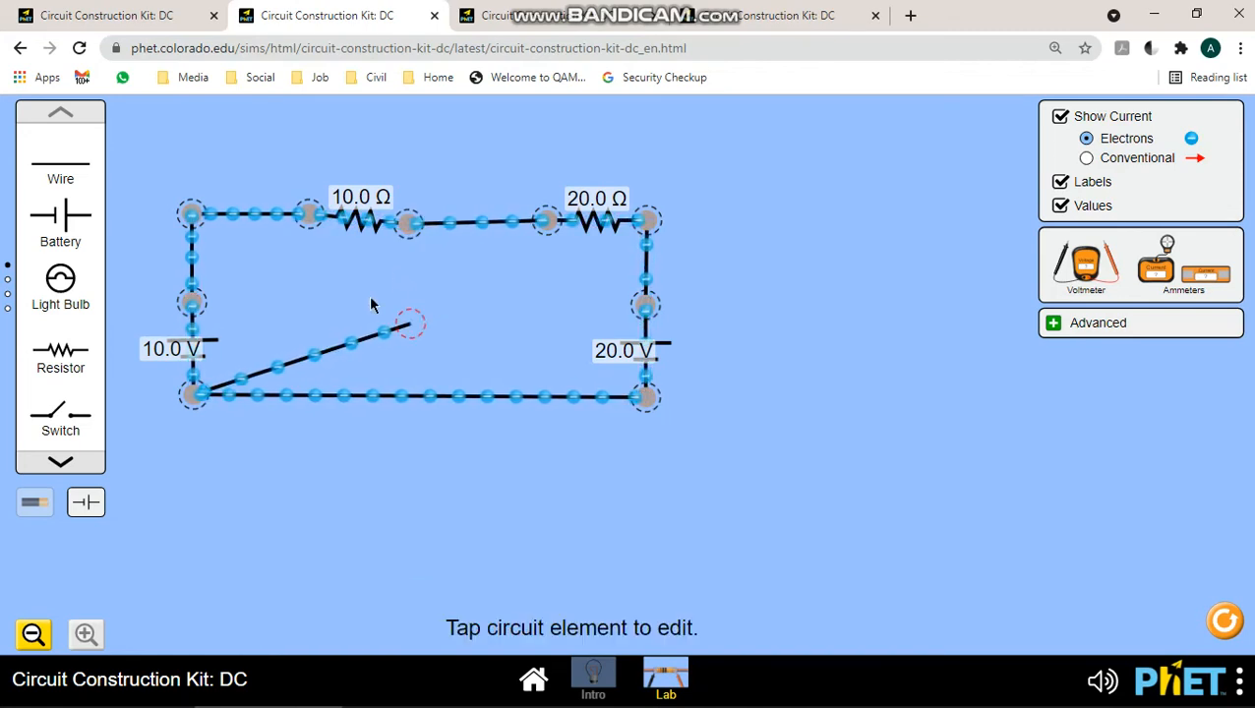
click(350, 350)
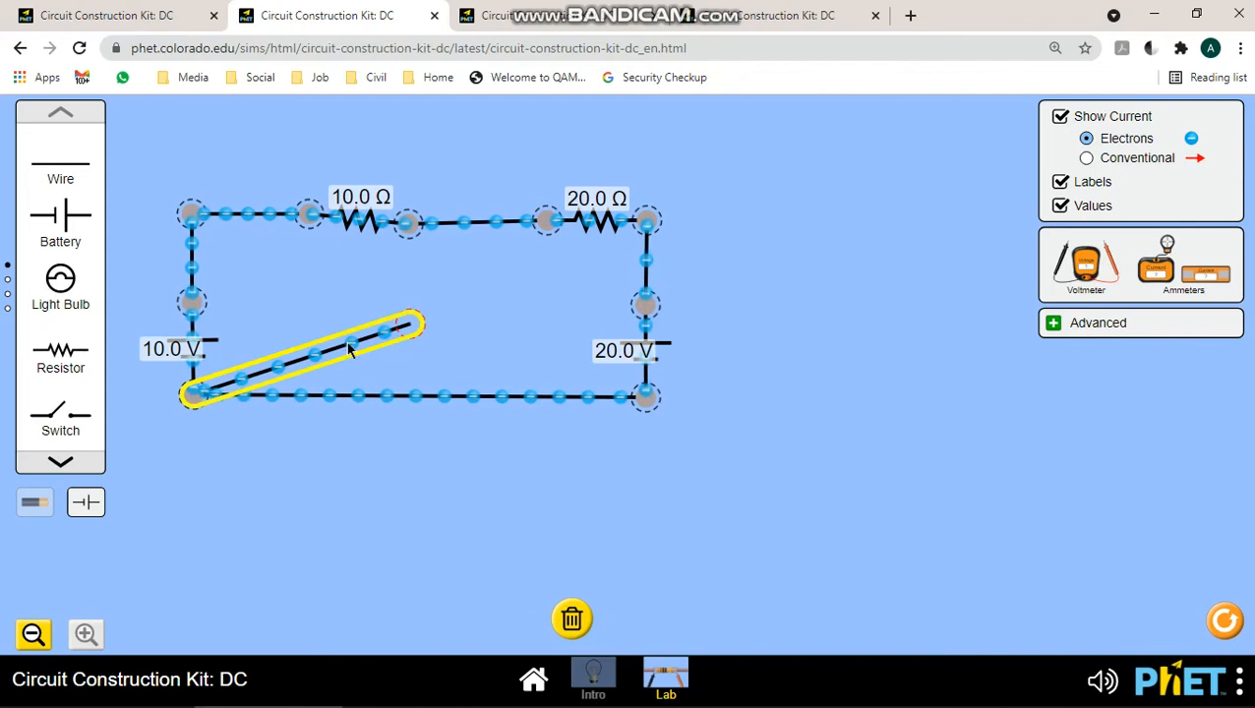
key(Delete)
Measure the voltage between the junction joining the two resistor branches and the bottom wire, then put the voltmeter away
drag(1085, 264, 539, 300)
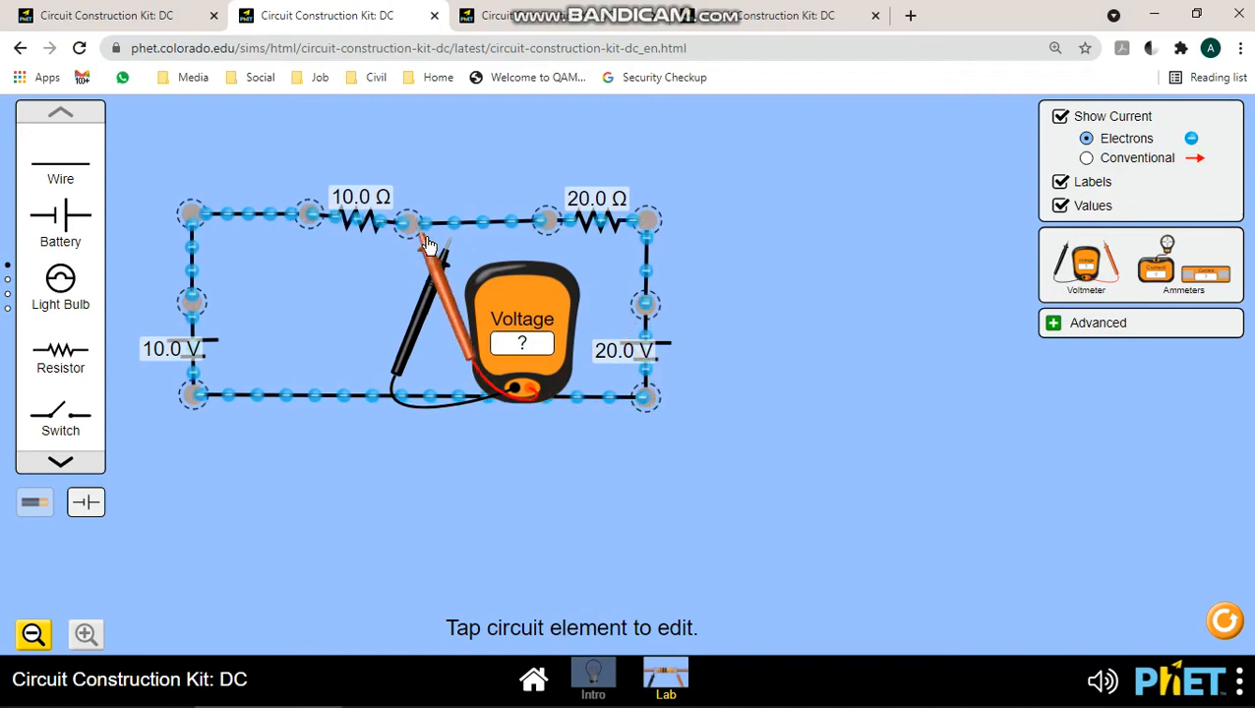
drag(421, 326, 346, 484)
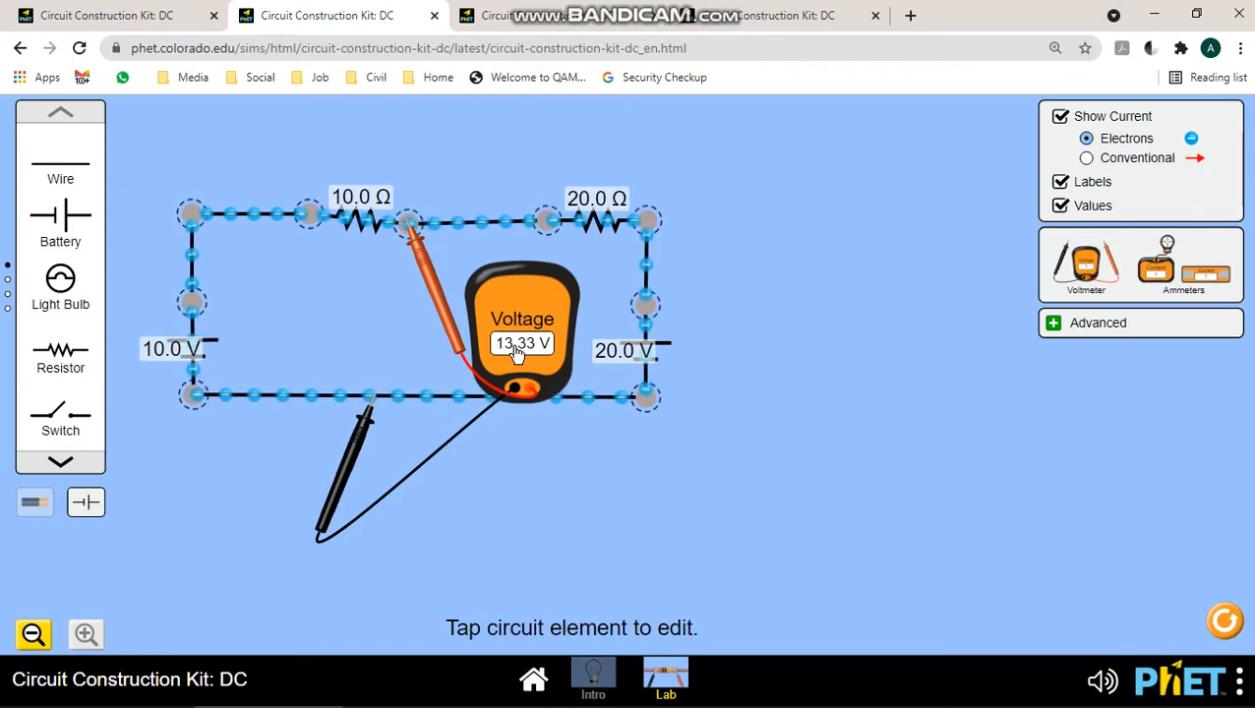
drag(519, 354, 1078, 283)
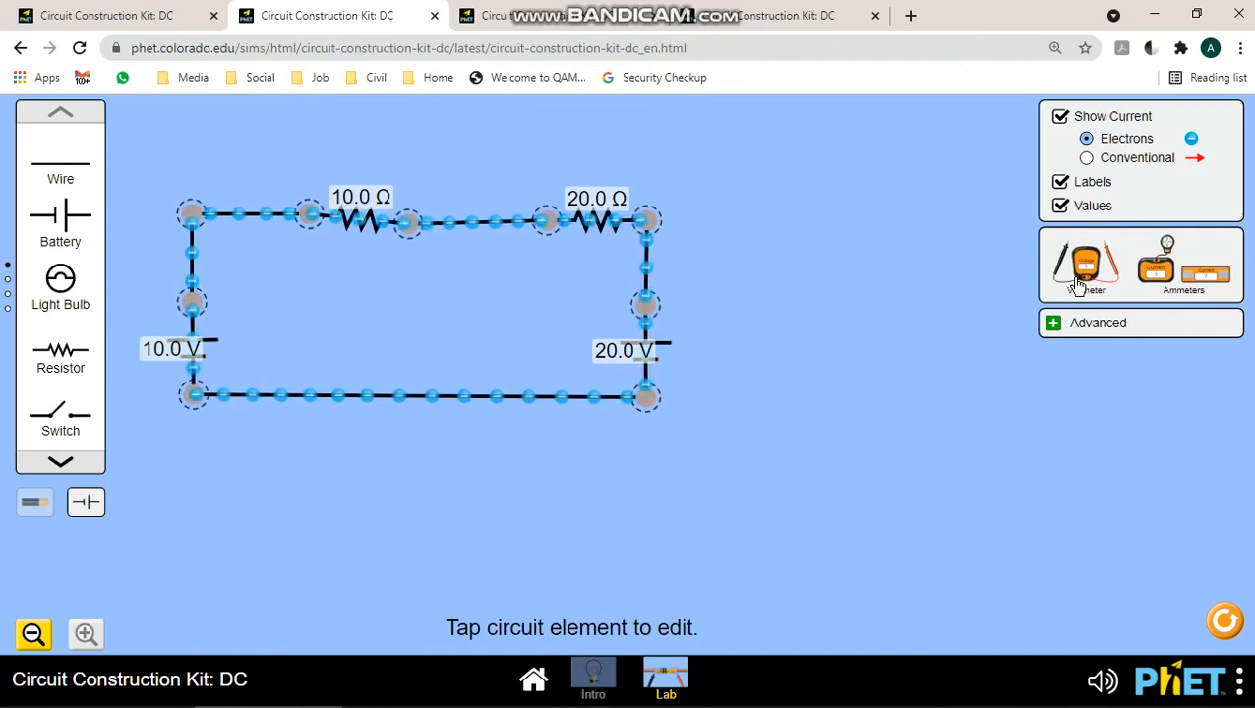
Cut the junction above the 10.0 V battery and delete the short vertical wire and that battery
click(200, 309)
key(Delete)
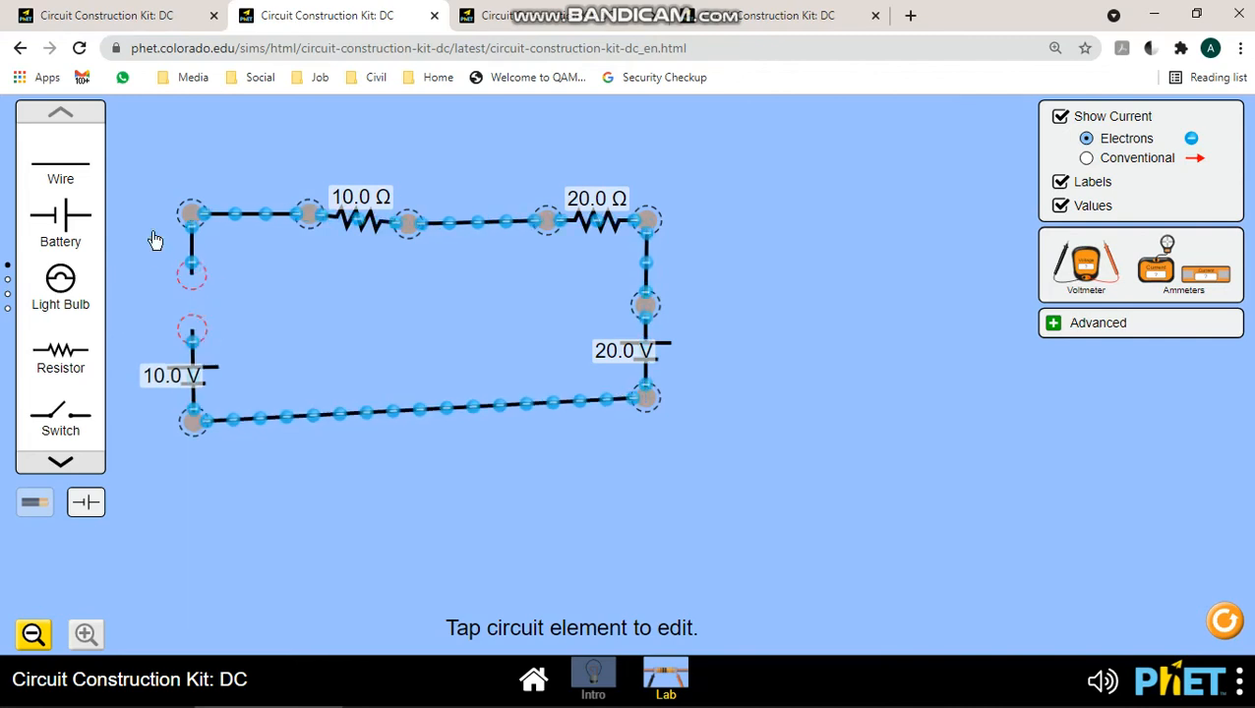
click(196, 253)
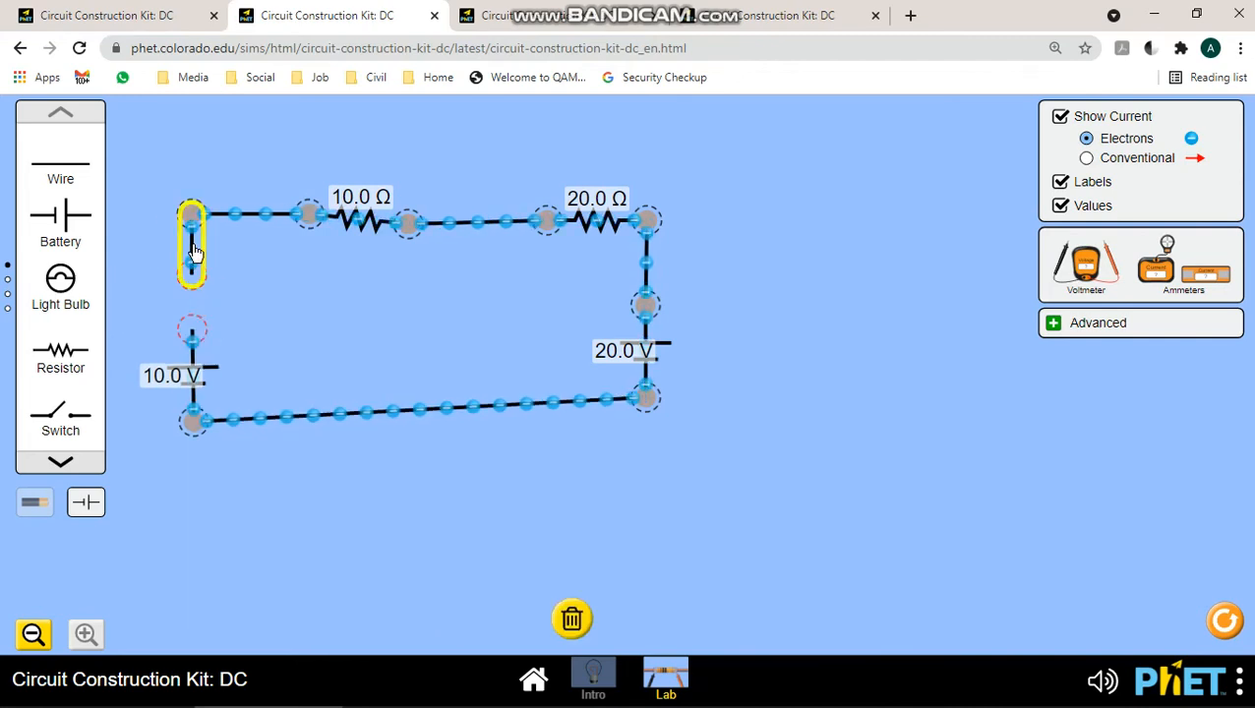
key(Delete)
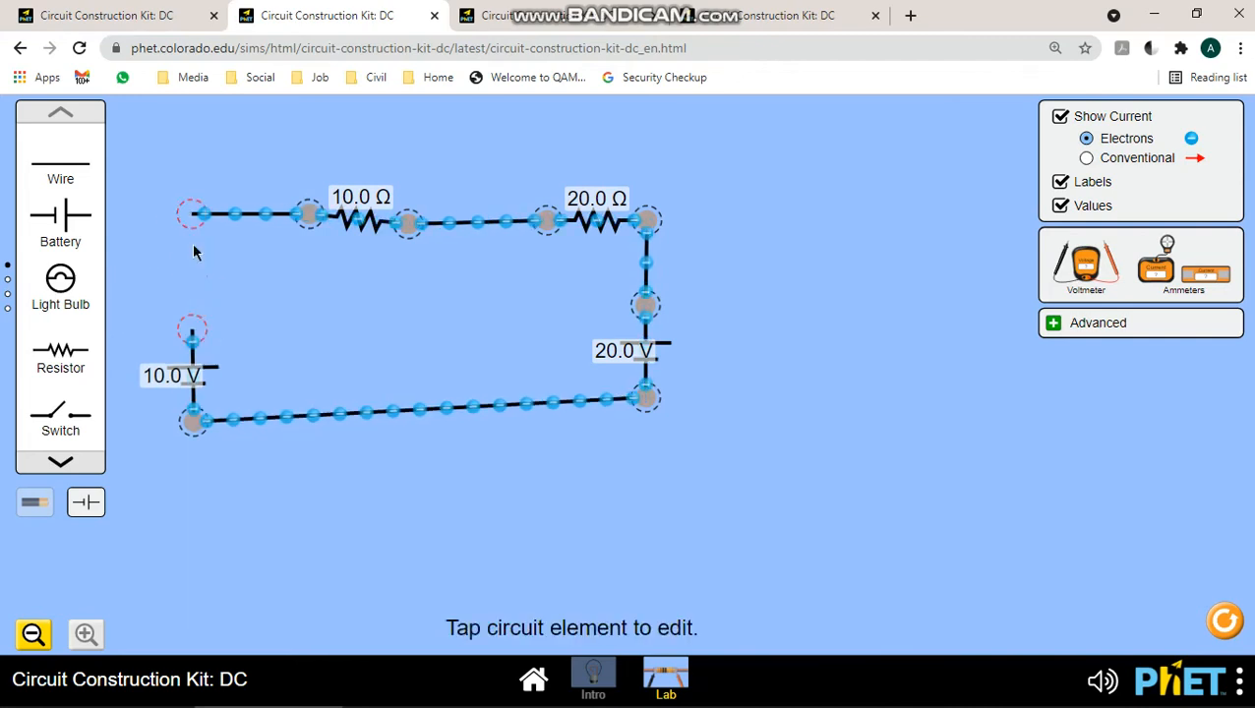
click(190, 366)
key(Delete)
Cut the junction above the 20.0 V battery and delete the battery
click(645, 307)
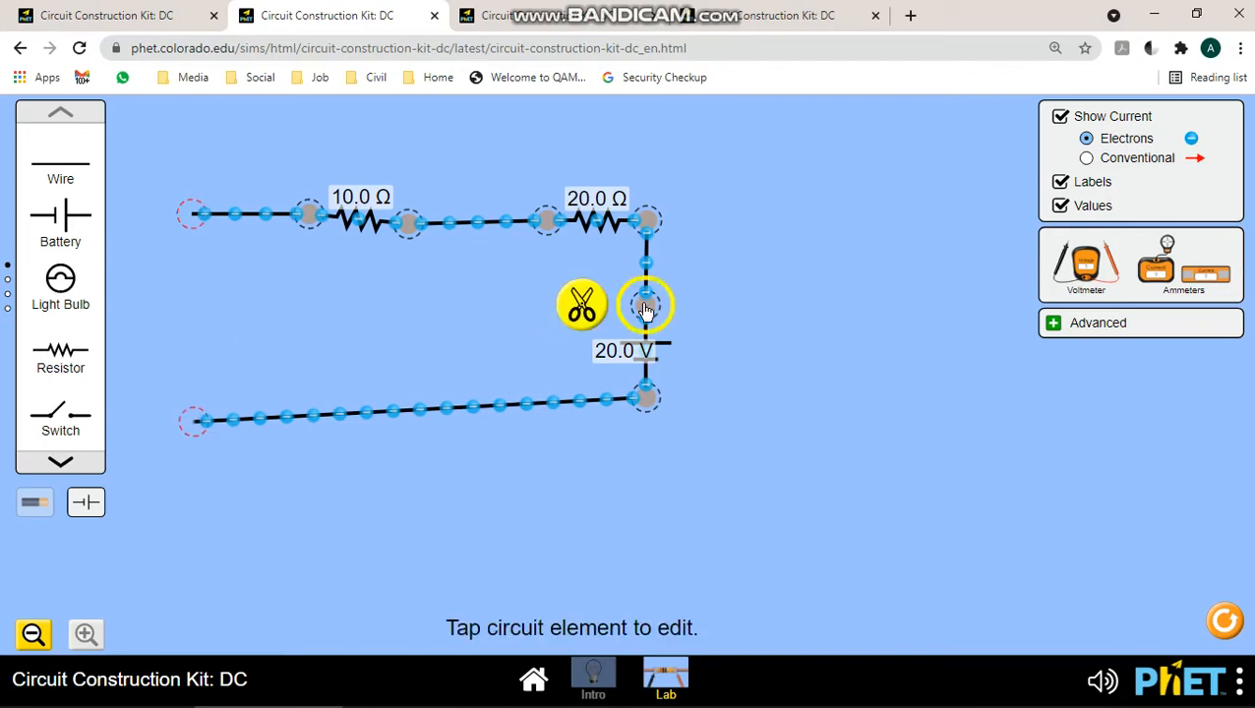
key(Delete)
click(645, 364)
key(Delete)
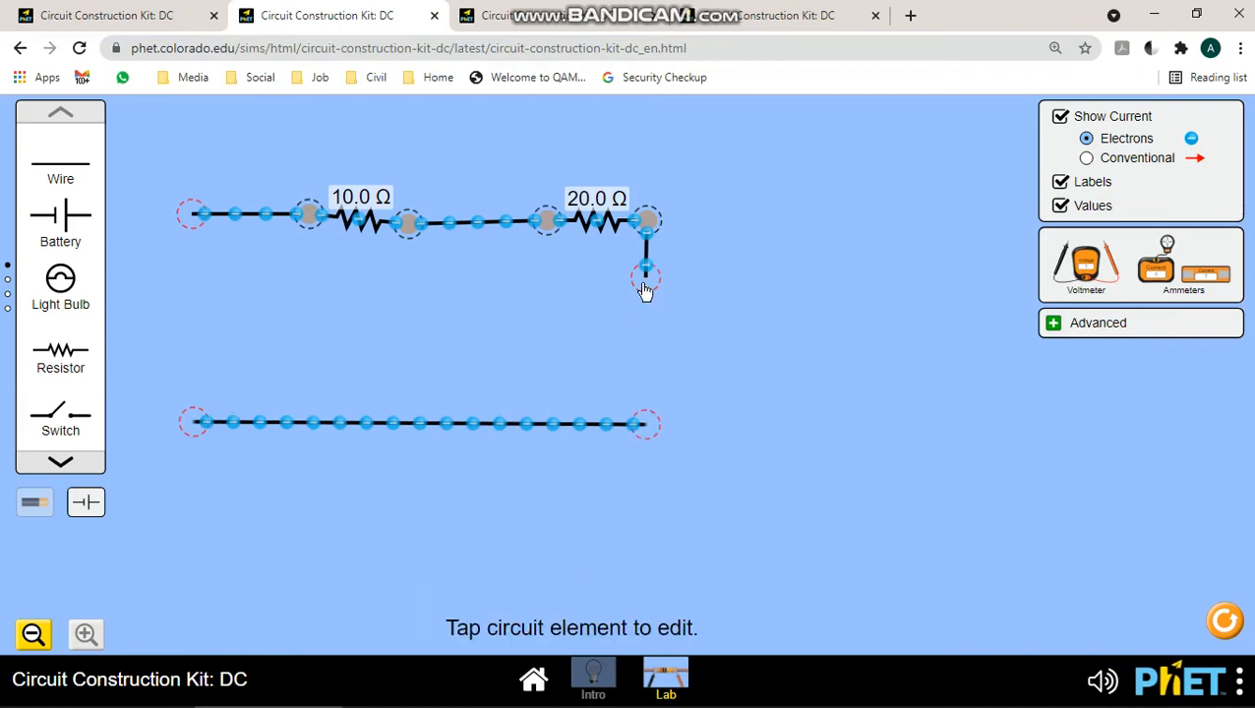
Close the loop by joining the right vertical wire to the bottom wire and adding a new wire between the left free ends
drag(645, 275, 646, 423)
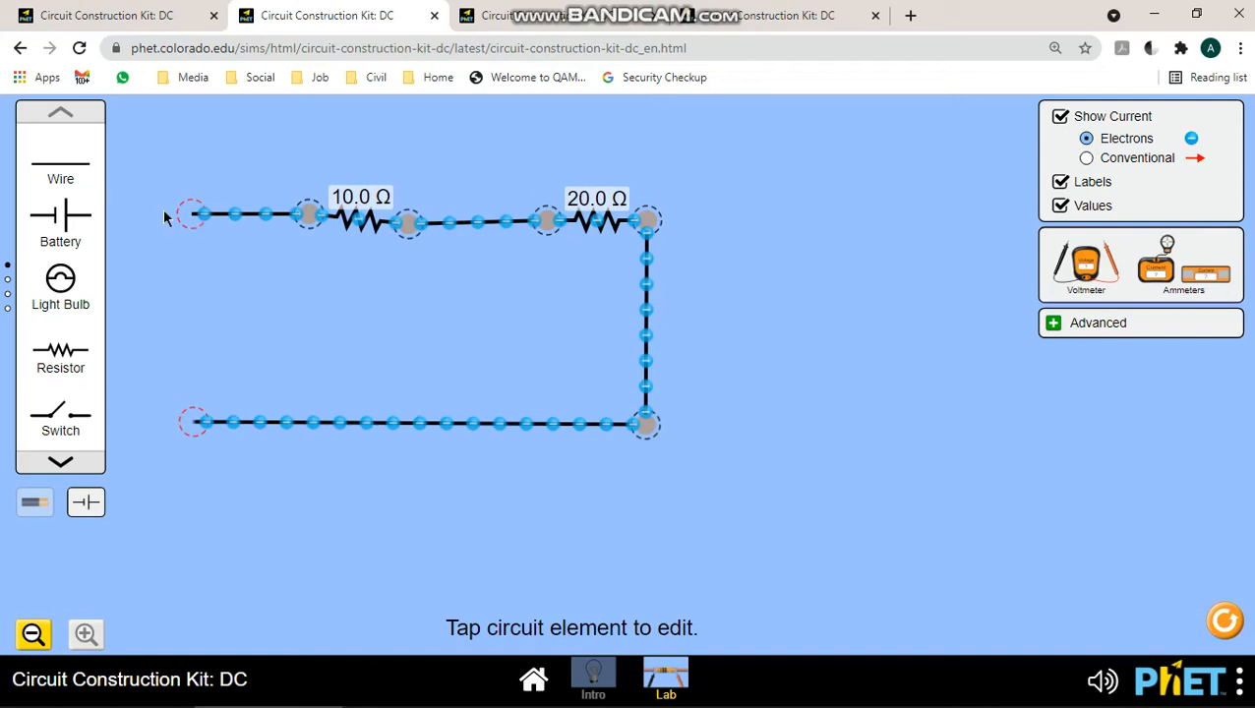
drag(75, 173, 192, 214)
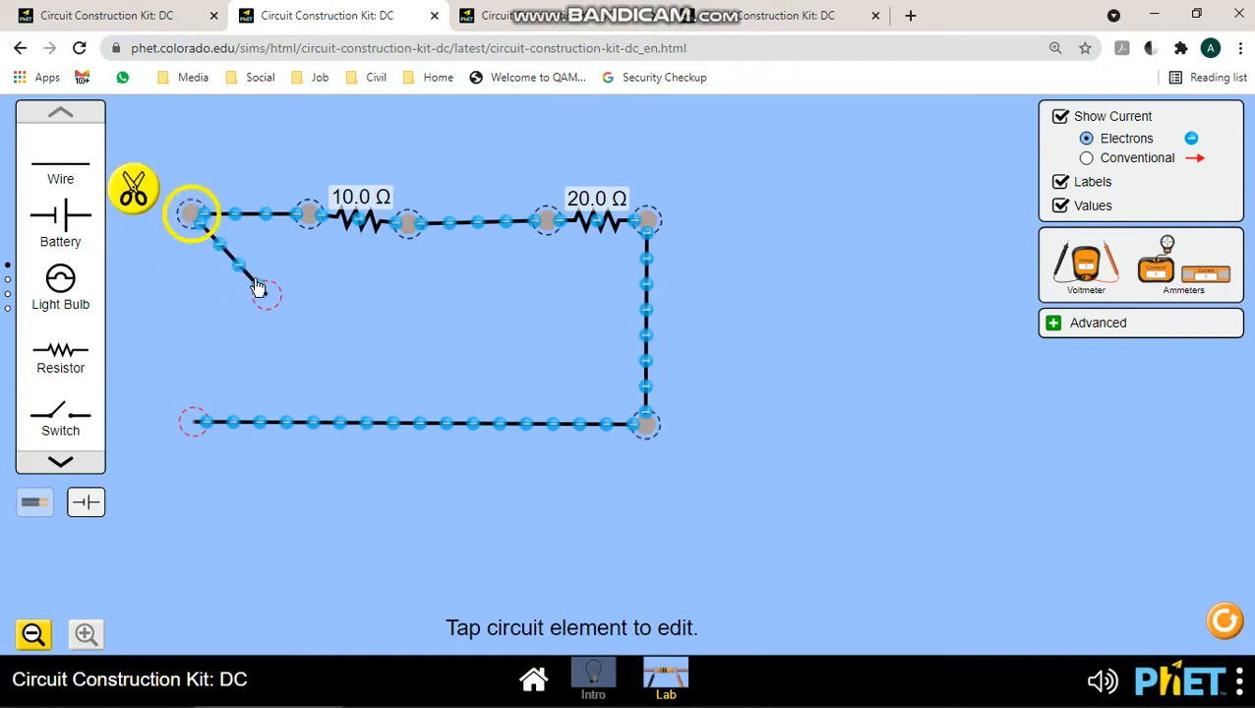
drag(264, 300, 199, 435)
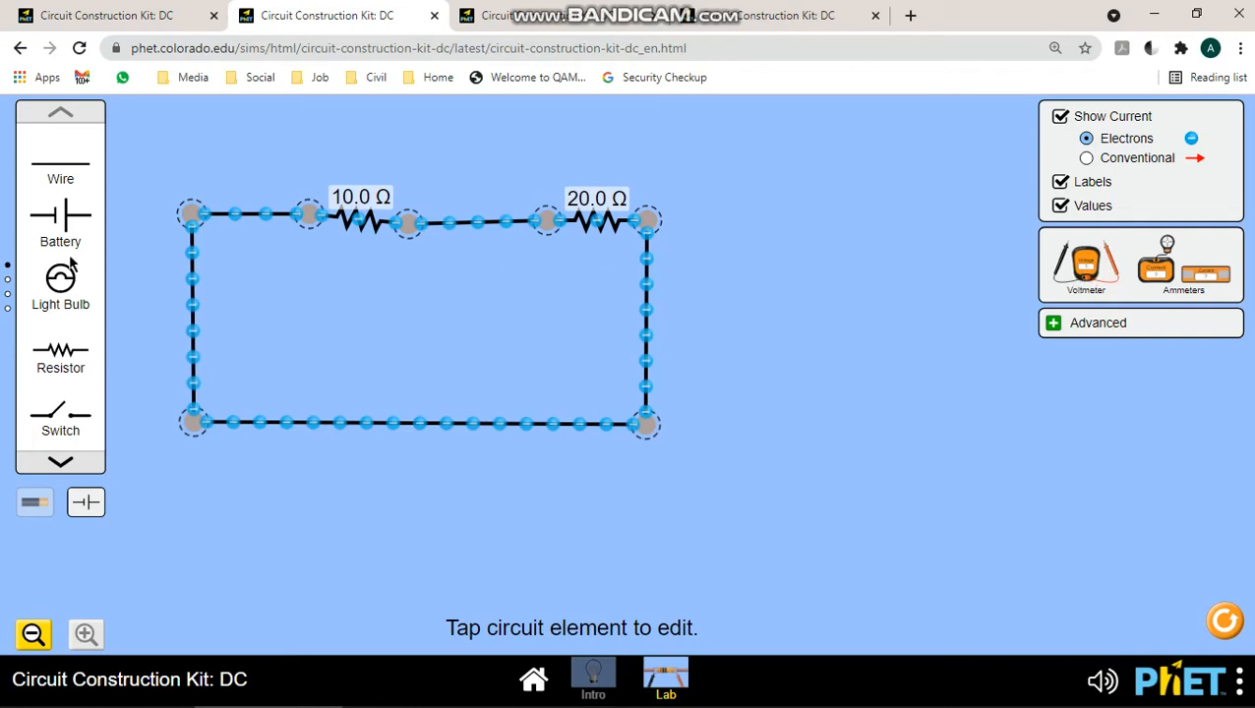
Place a new battery inside the loop and connect its upper terminal to the junction between the two resistors
drag(62, 224, 417, 401)
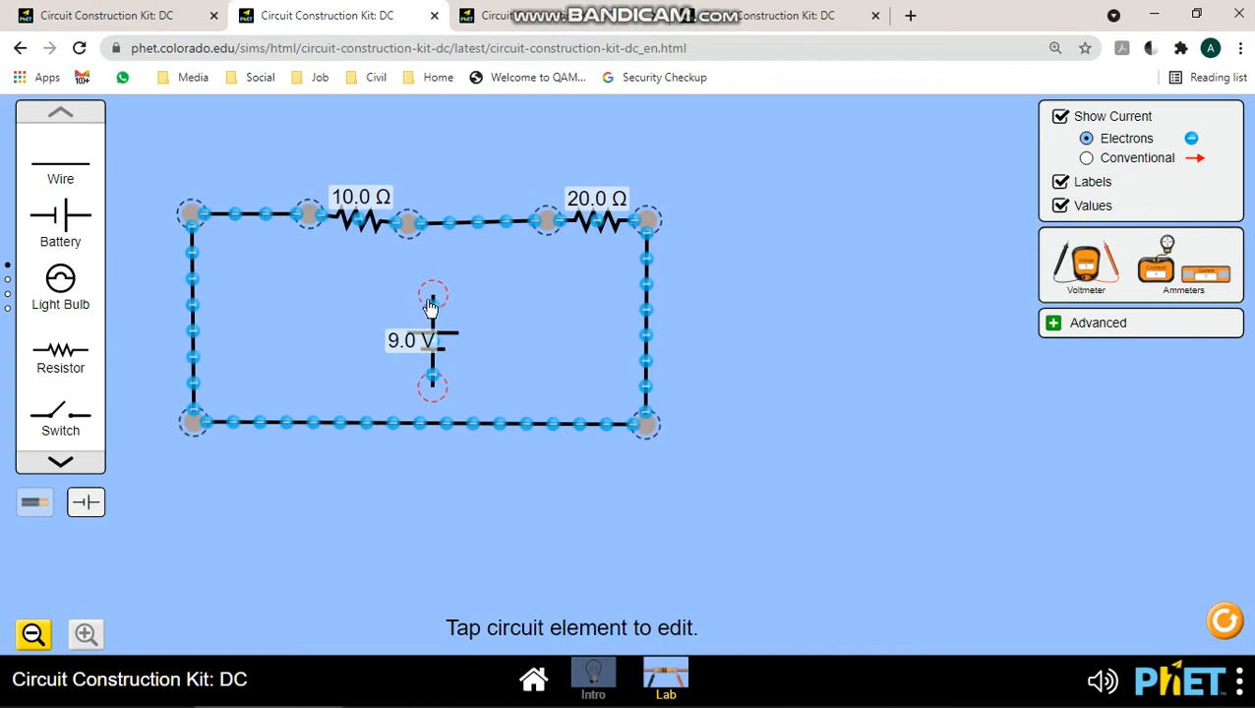
mouse_move(433, 330)
mouse_down()
mouse_move(414, 273)
mouse_move(412, 367)
mouse_move(413, 322)
mouse_up()
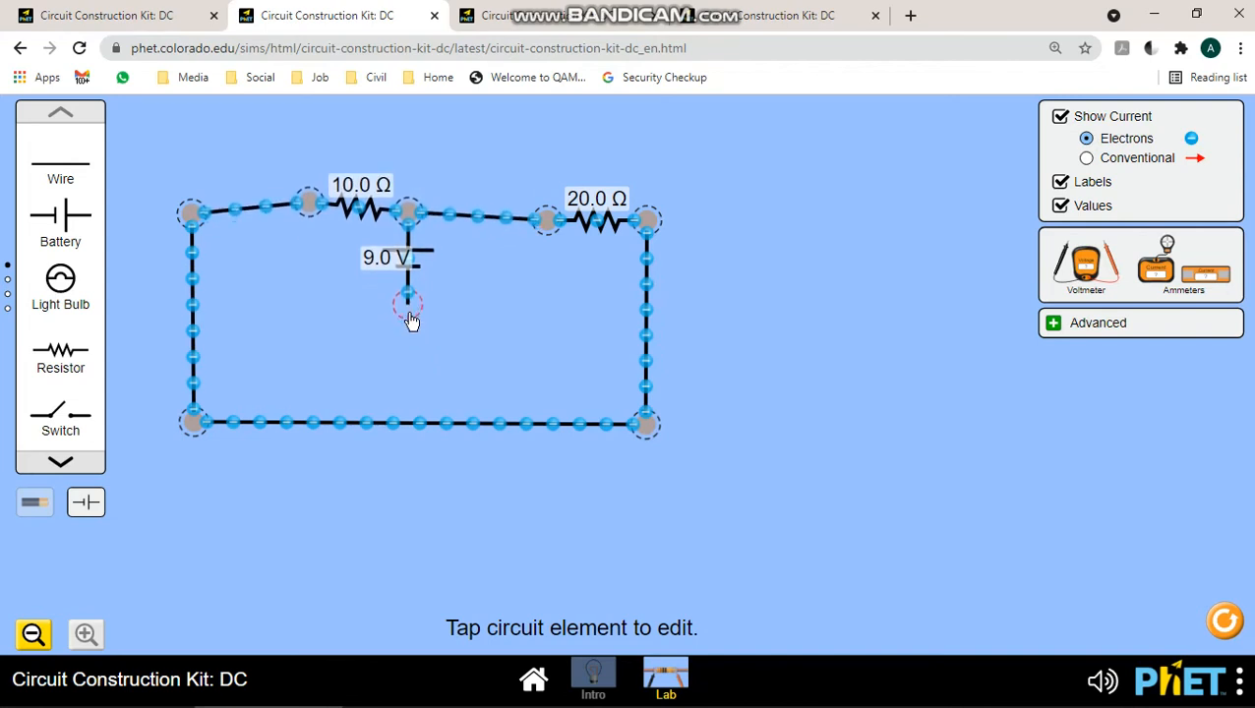
click(412, 322)
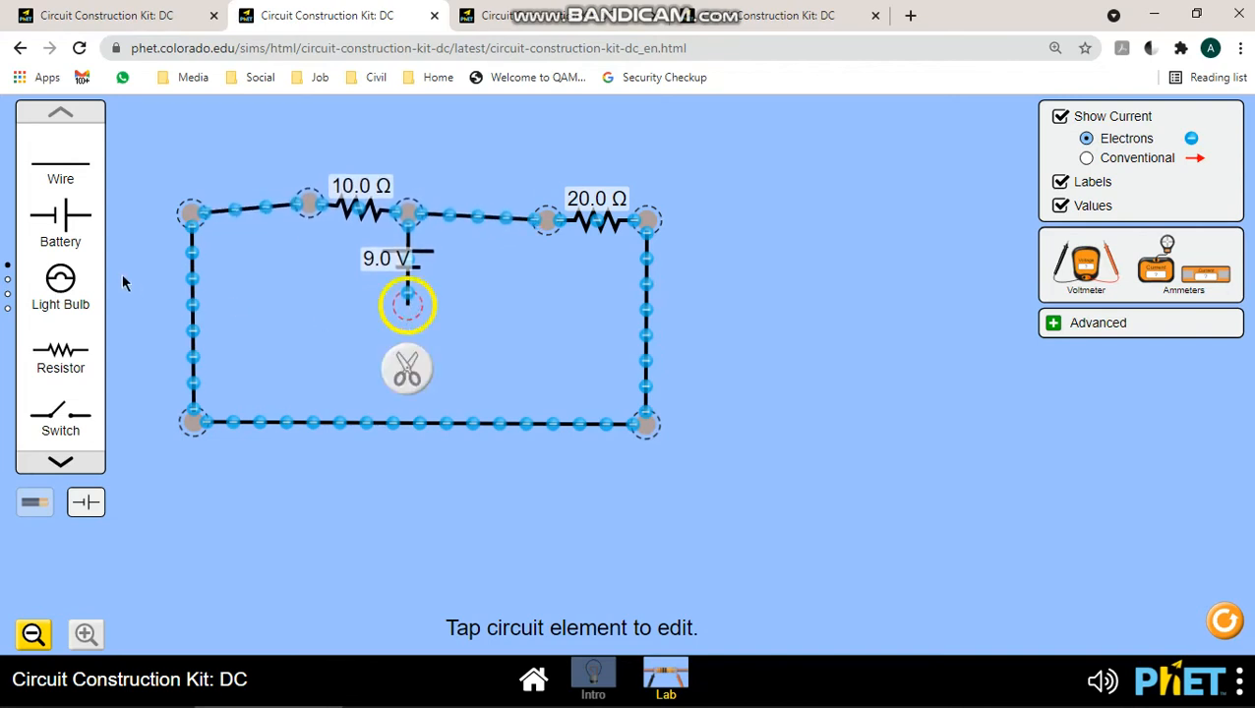
Connect the battery's lower terminal to the loop's lower-left corner with a new wire
click(77, 173)
drag(86, 173, 313, 372)
click(334, 319)
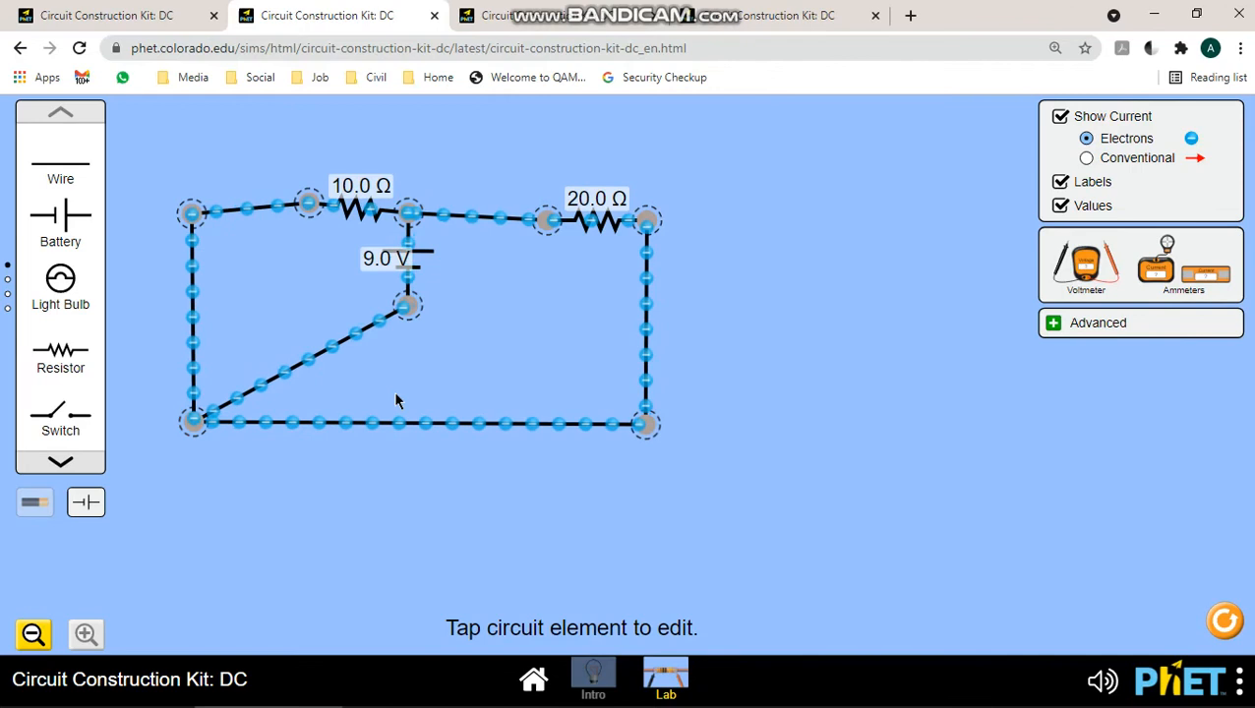
Set the middle battery's voltage to 10.0 volts
click(409, 261)
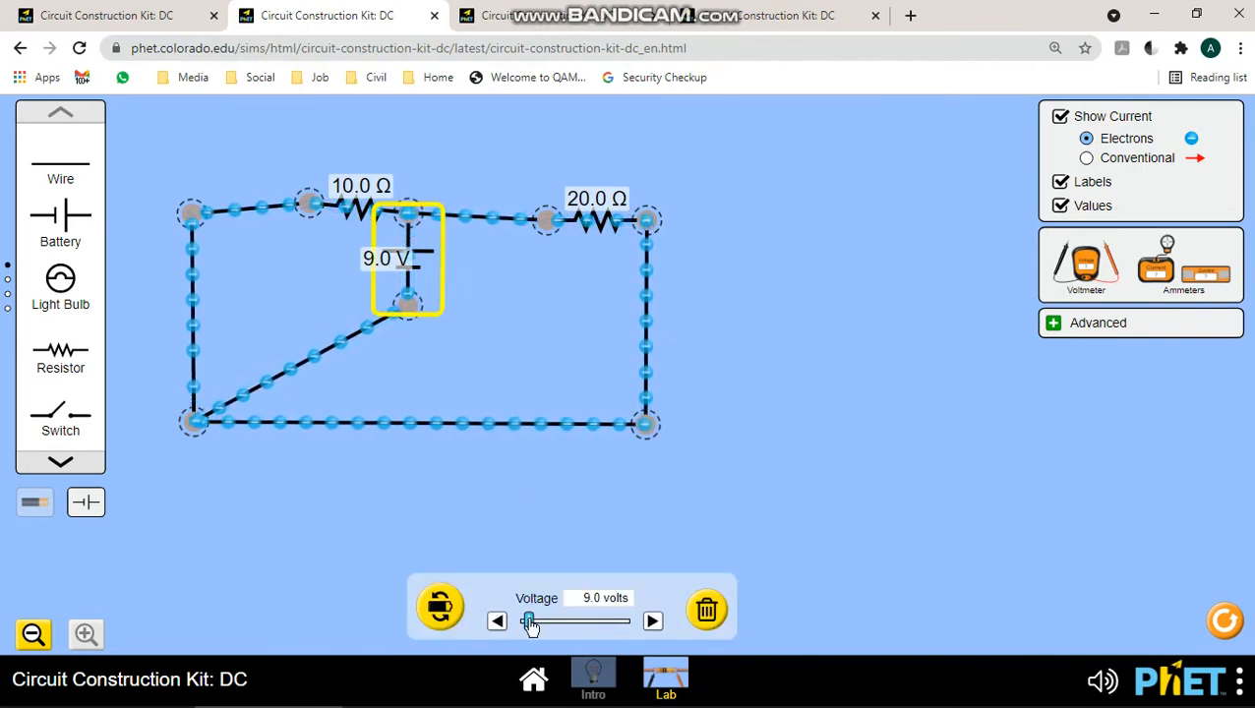
drag(529, 626, 530, 637)
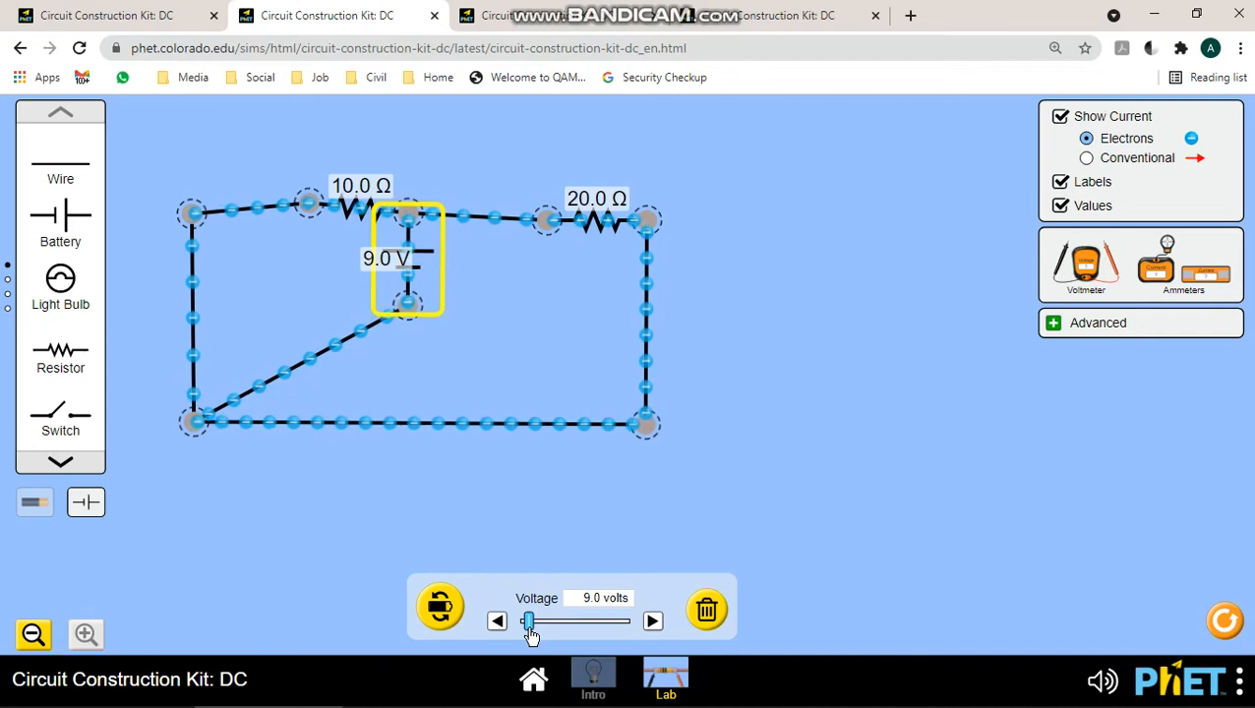
click(652, 622)
click(652, 621)
click(652, 622)
click(652, 622)
click(653, 622)
click(652, 622)
click(652, 622)
click(652, 621)
click(652, 622)
click(653, 621)
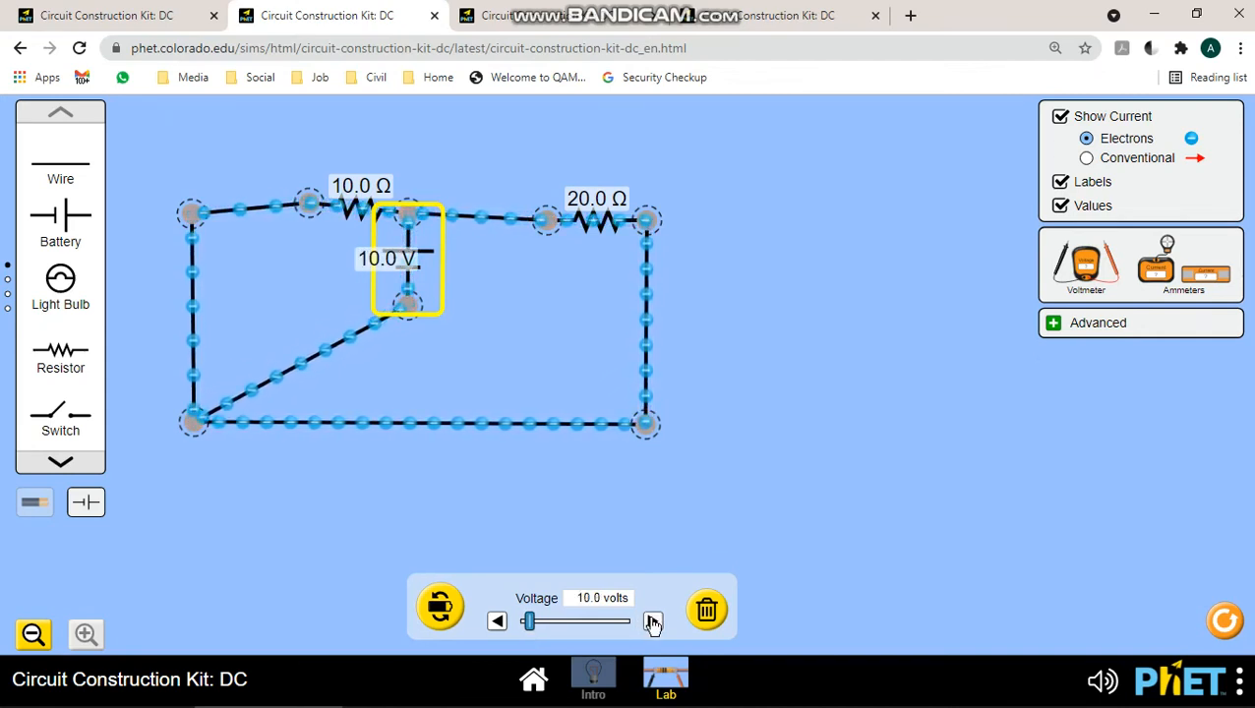
click(577, 470)
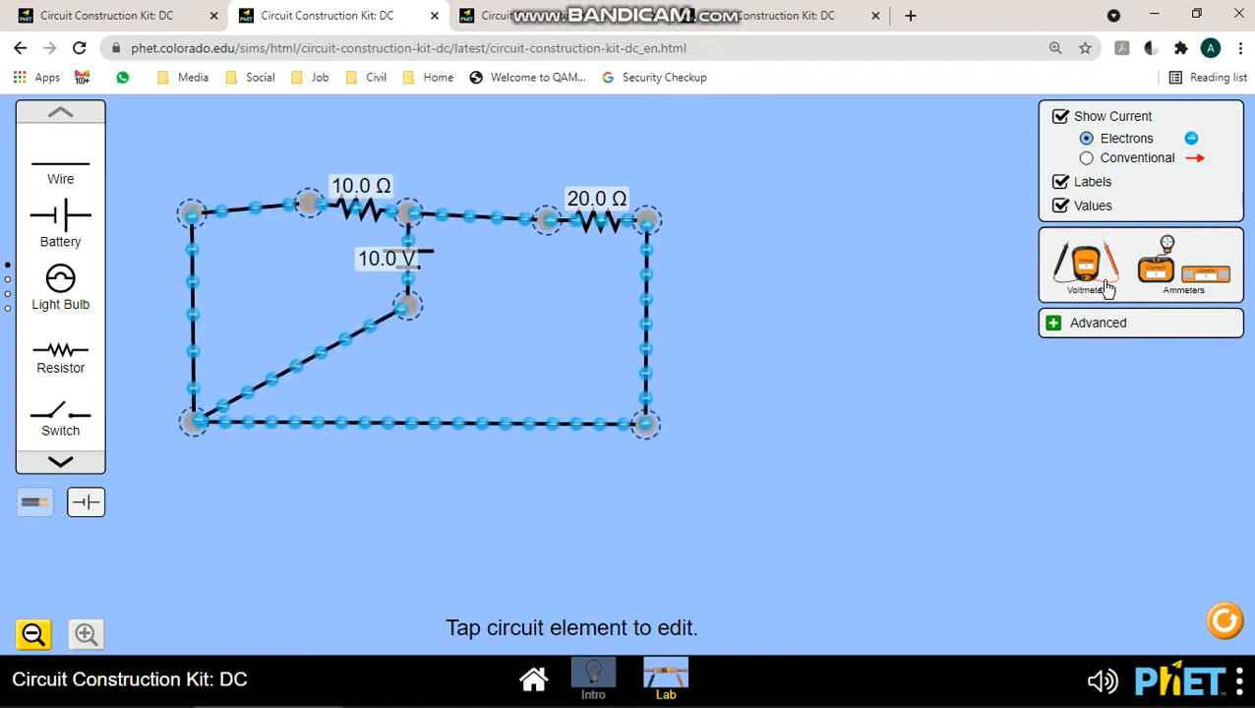
Place a series ammeter inside the loop and delete the diagonal wire from the battery to the lower-left corner
drag(1156, 311, 550, 348)
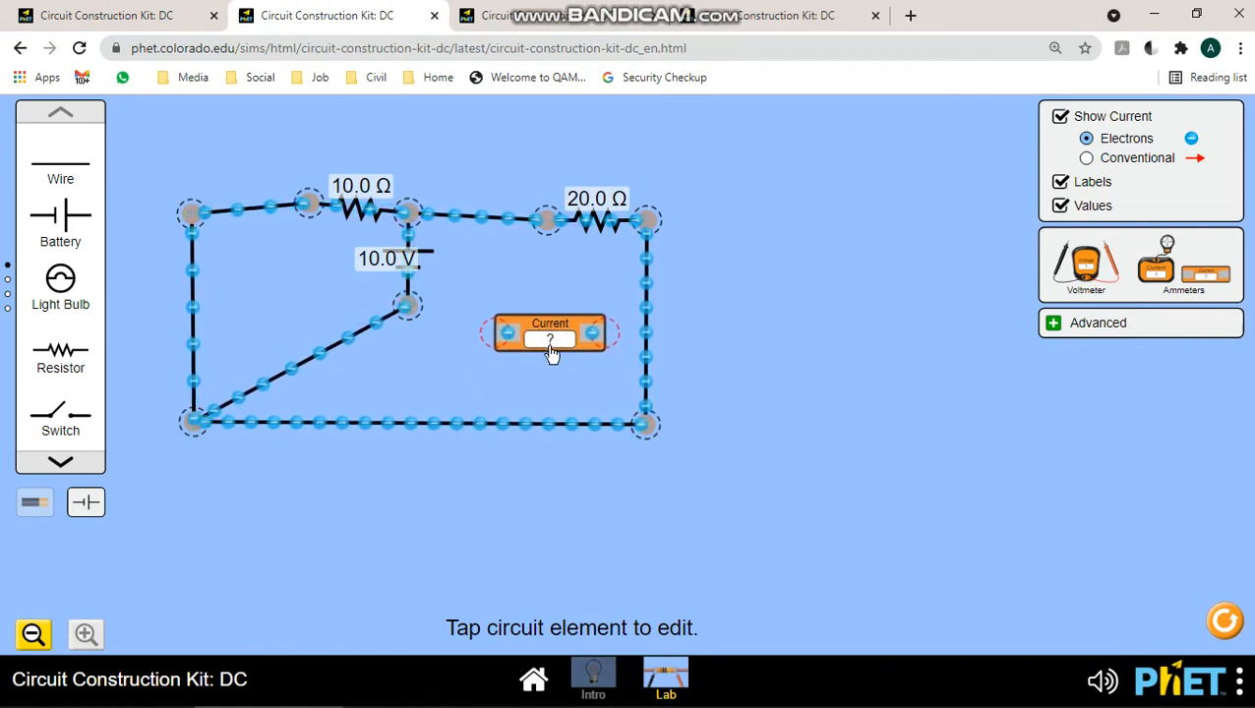
click(329, 356)
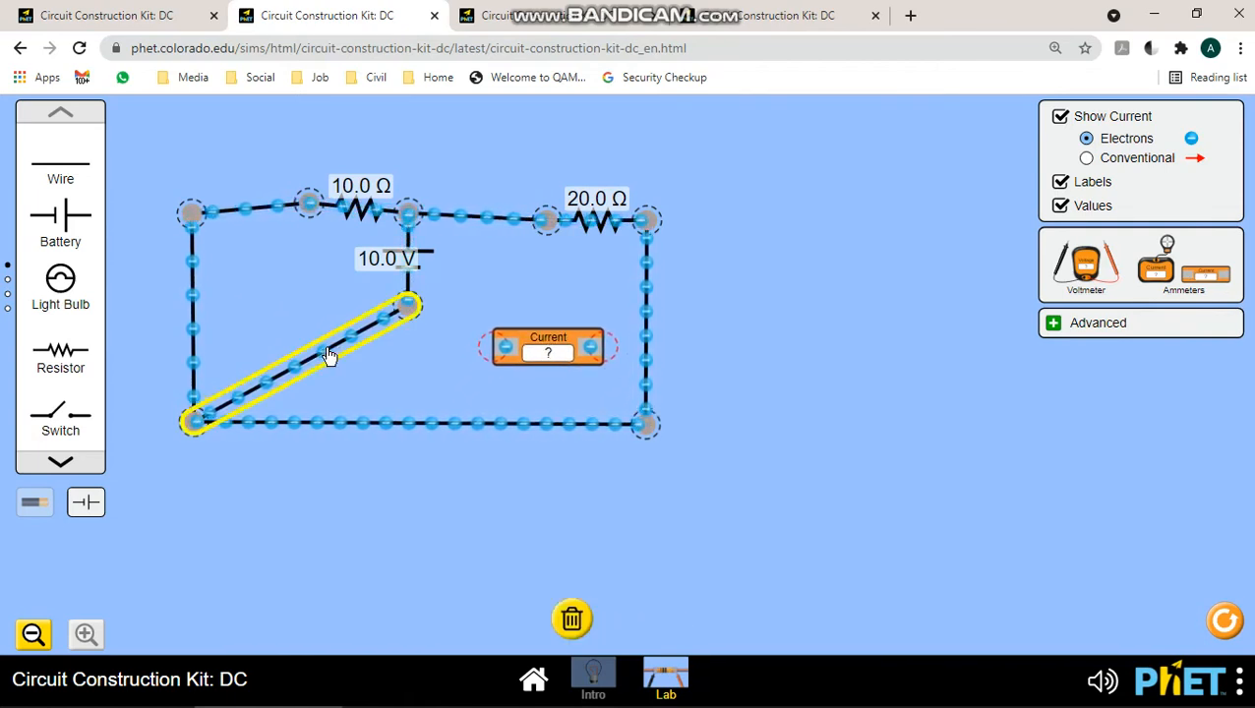
key(Delete)
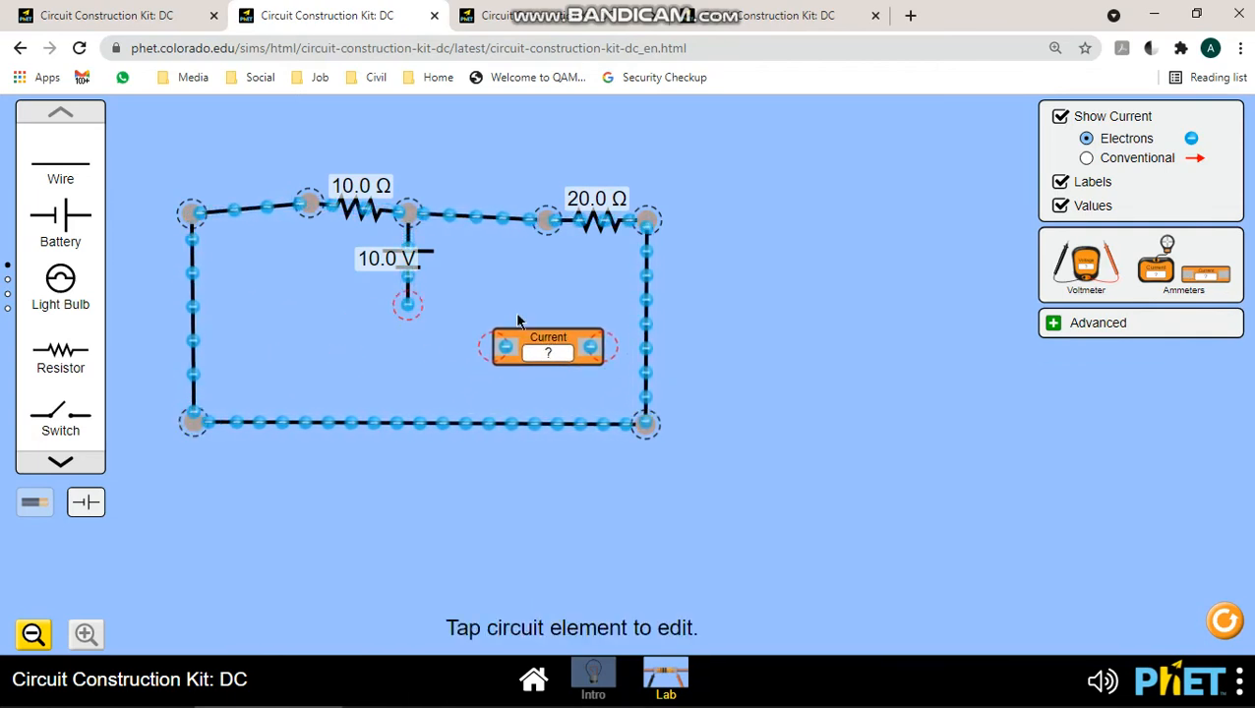
Move the loop's bottom wire lower and turn the ammeter upright beneath the middle battery
drag(547, 352, 464, 370)
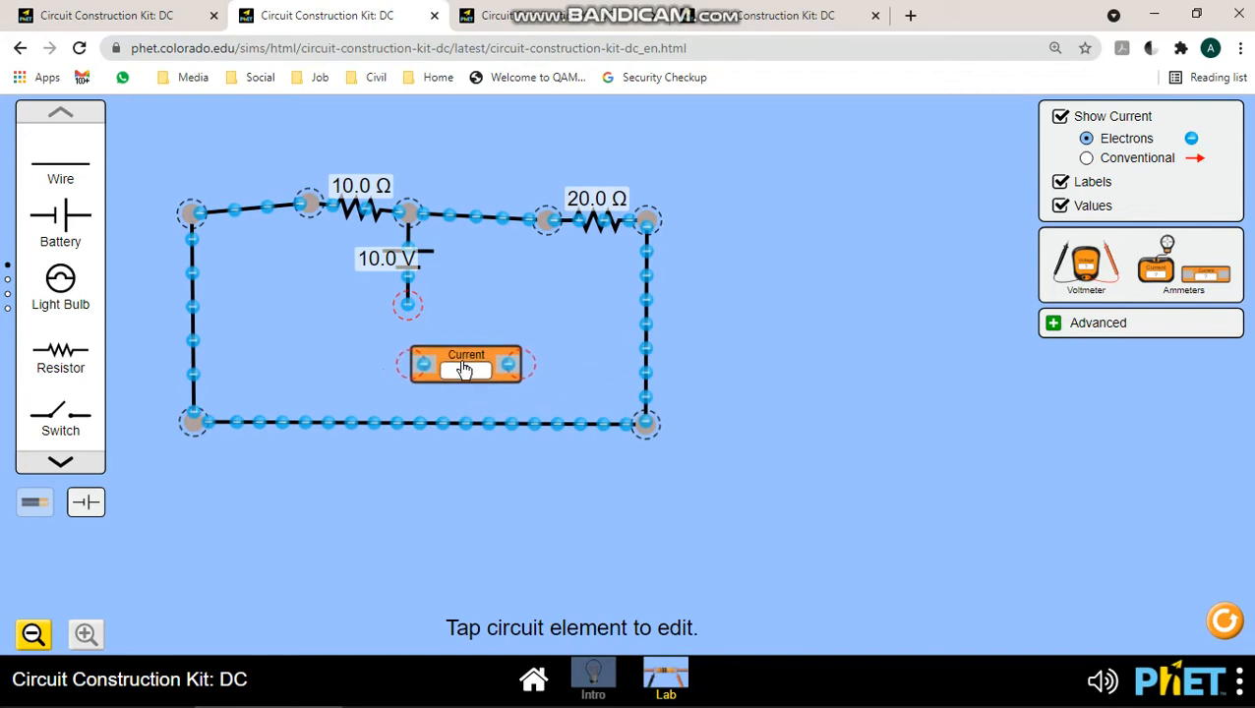
drag(401, 435, 401, 533)
drag(497, 365, 480, 402)
drag(391, 398, 431, 362)
drag(514, 417, 426, 485)
drag(434, 436, 414, 432)
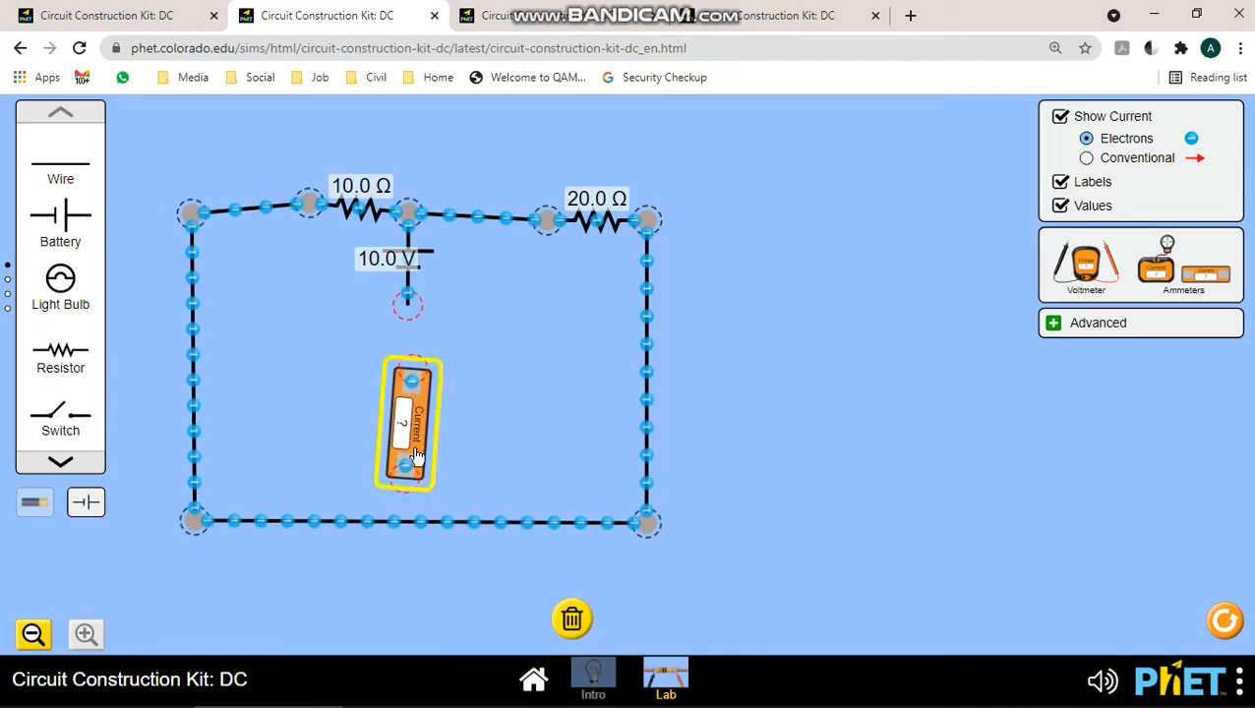
click(414, 480)
click(417, 482)
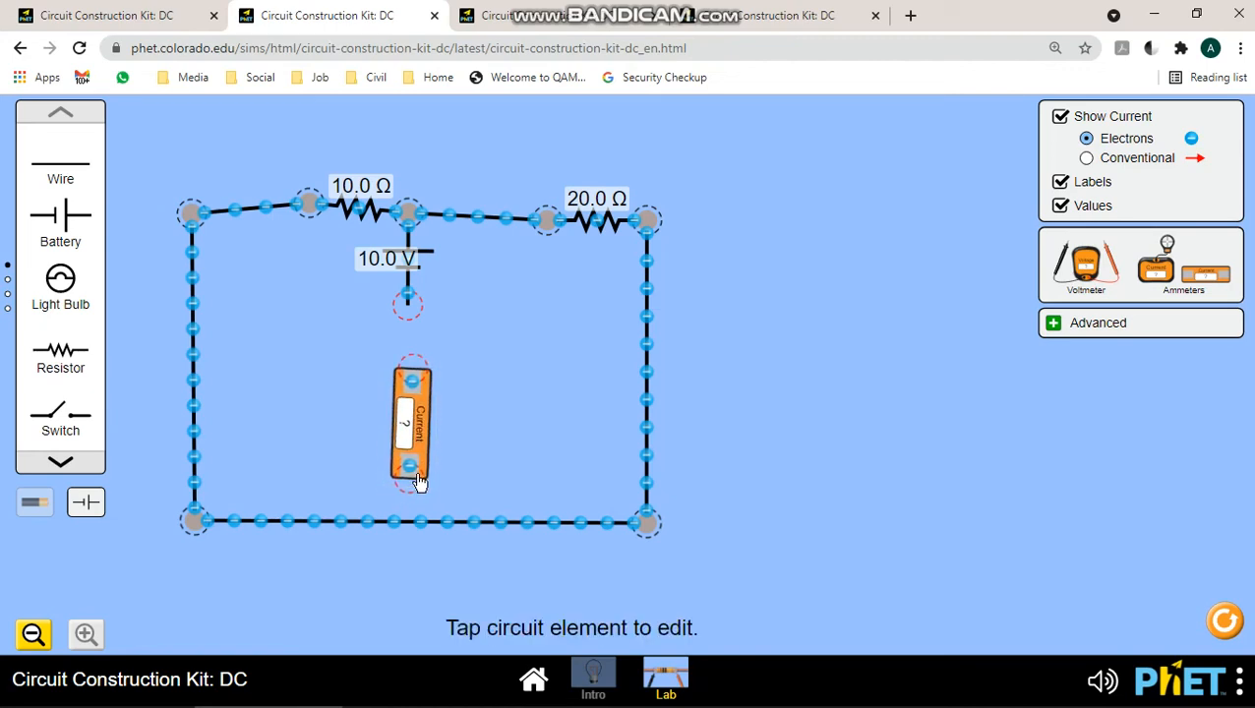
Connect the ammeter's upper end to the middle battery's lower terminal
drag(413, 305, 420, 335)
click(416, 315)
drag(410, 470, 410, 410)
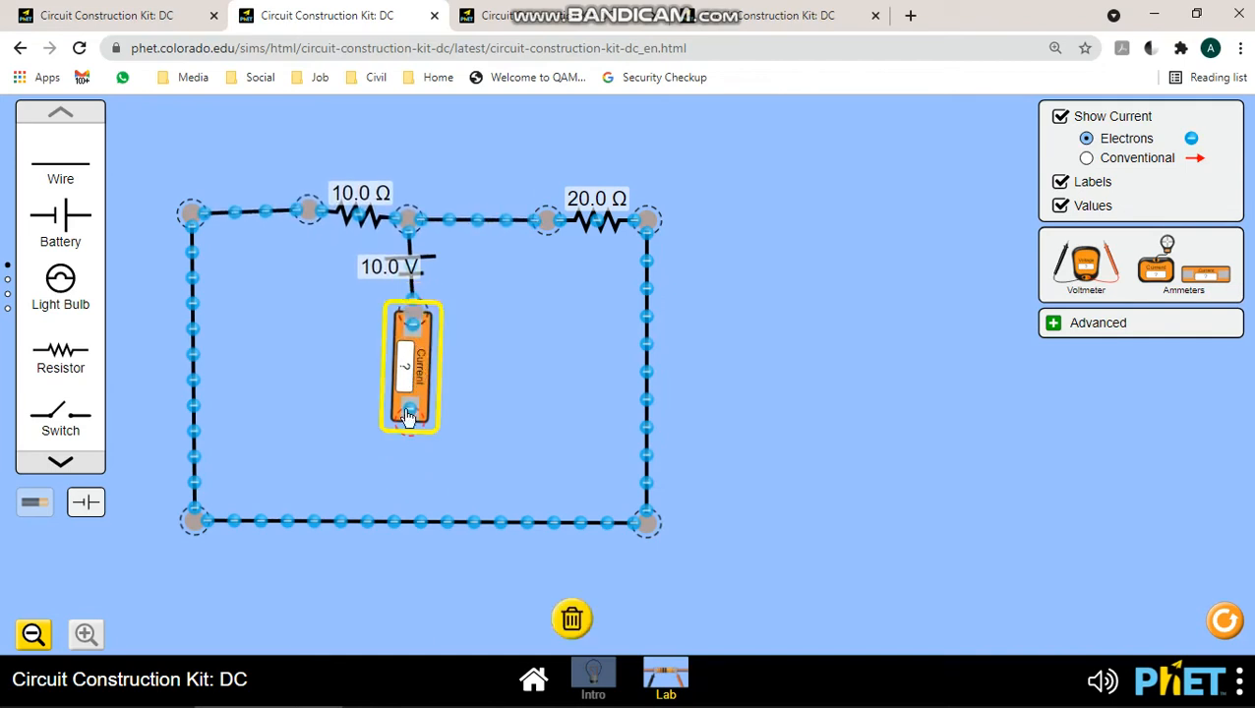
Straighten the ammeter and wire its lower end to the loop's lower-left corner to complete the middle branch
click(408, 430)
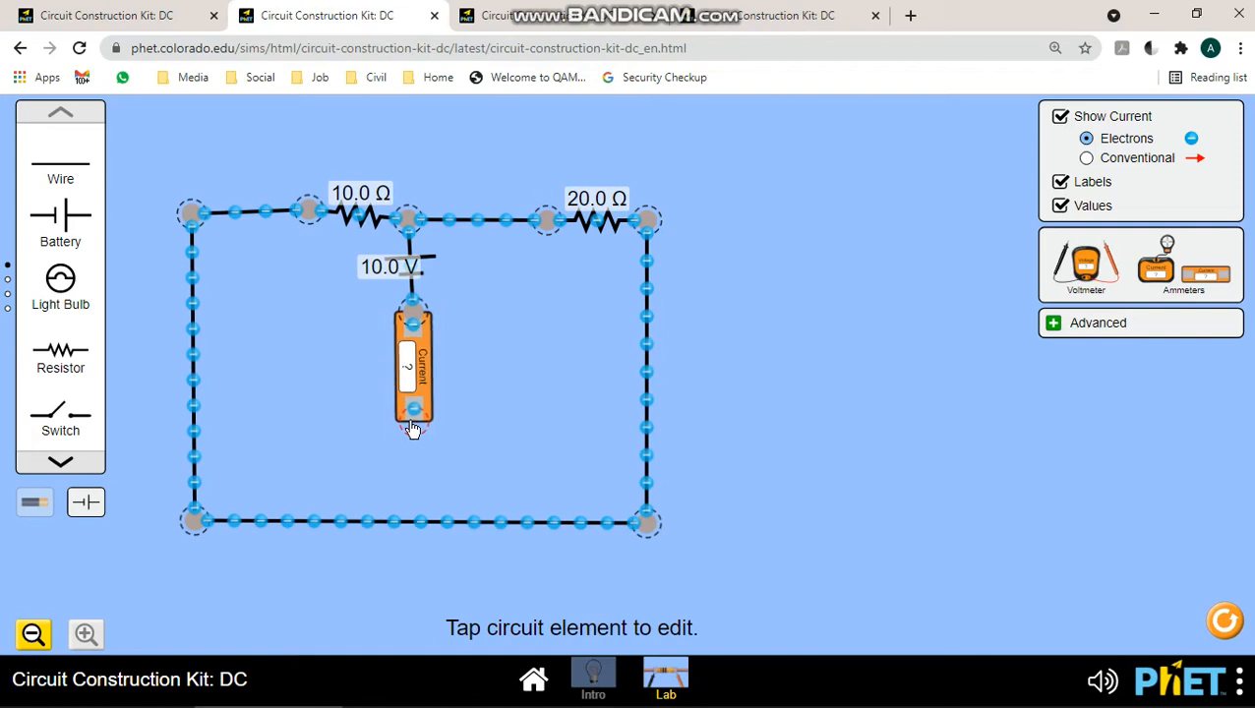
click(411, 423)
drag(56, 169, 416, 411)
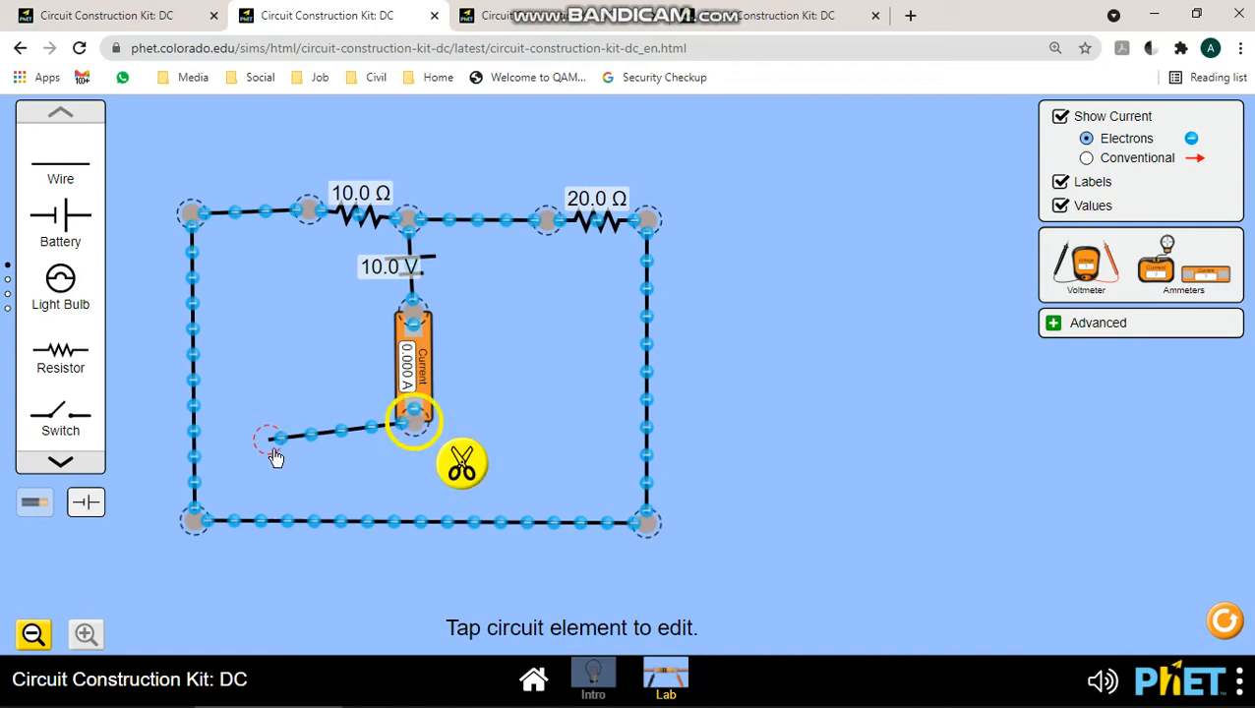
drag(274, 459, 218, 537)
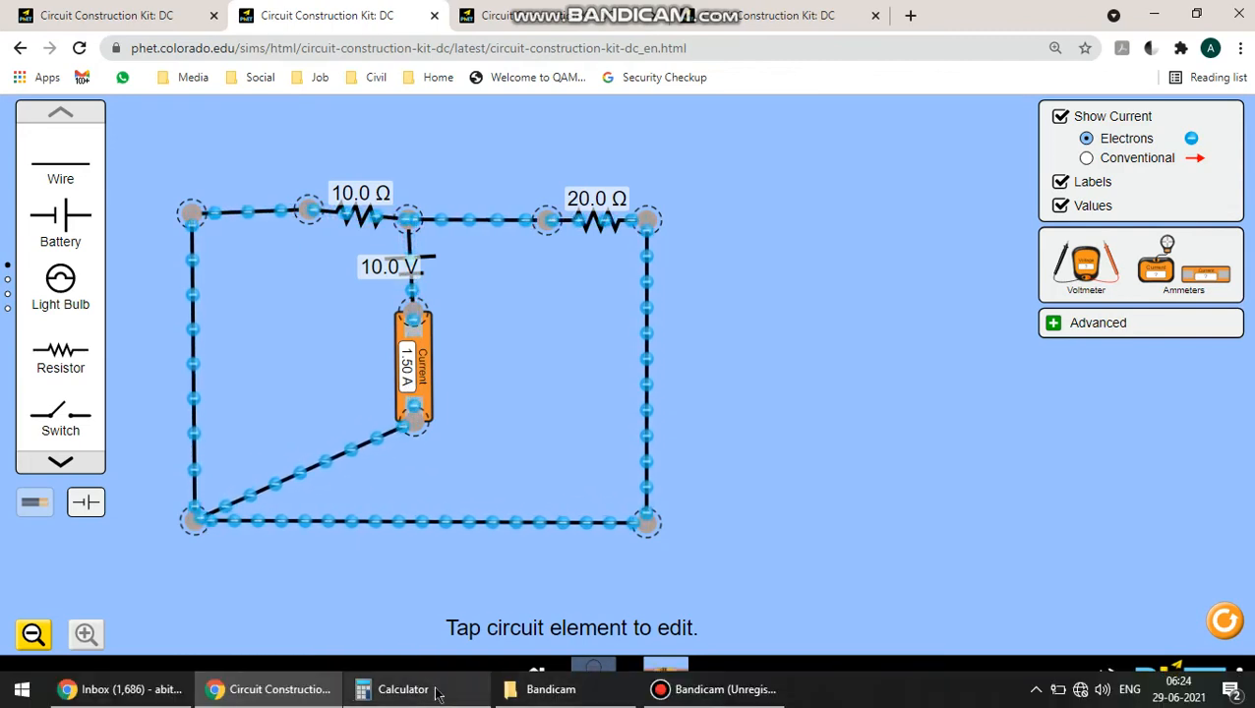
Switch to Calculator, divide 10 by 1.5, and return to the circuit simulator
click(436, 691)
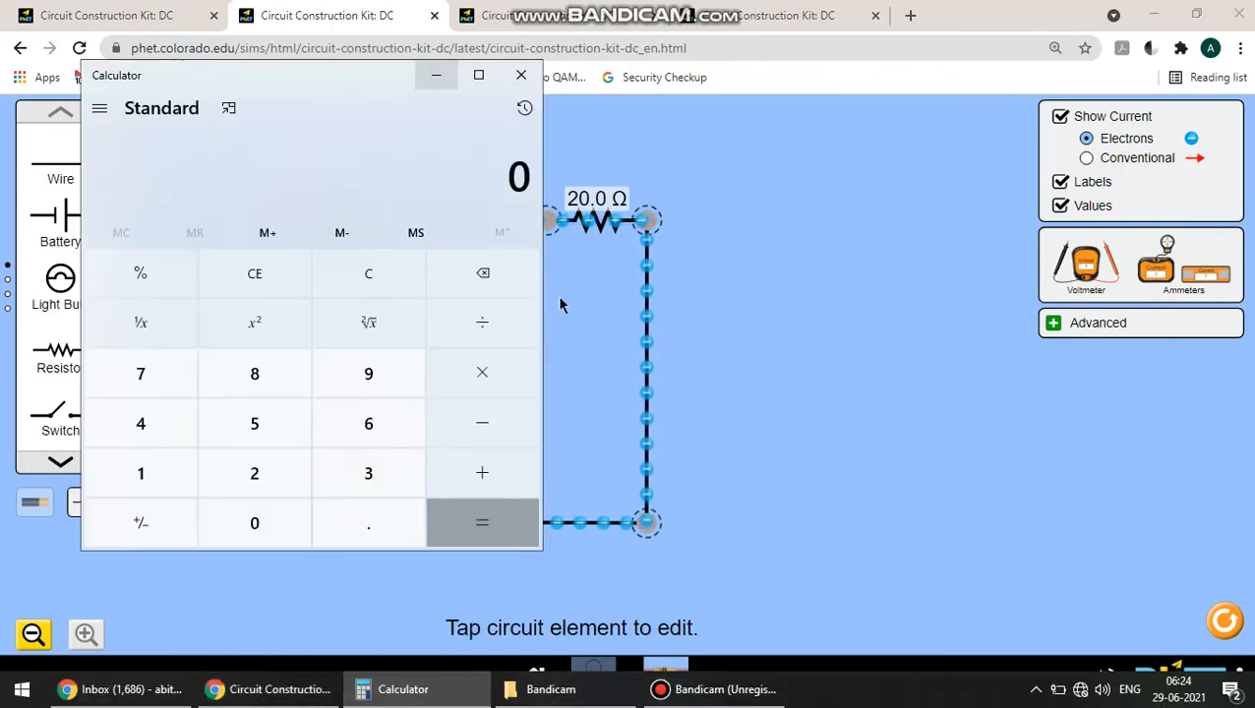
click(169, 473)
click(255, 544)
click(454, 335)
click(144, 470)
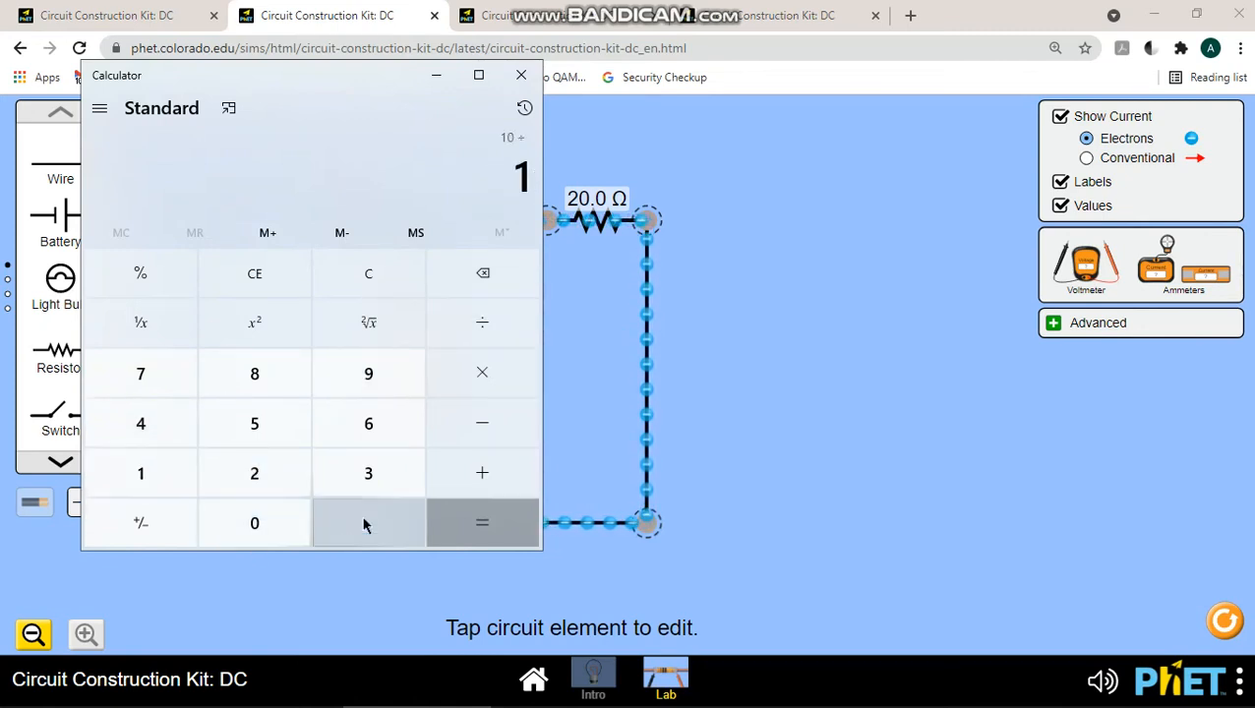
click(365, 524)
click(255, 425)
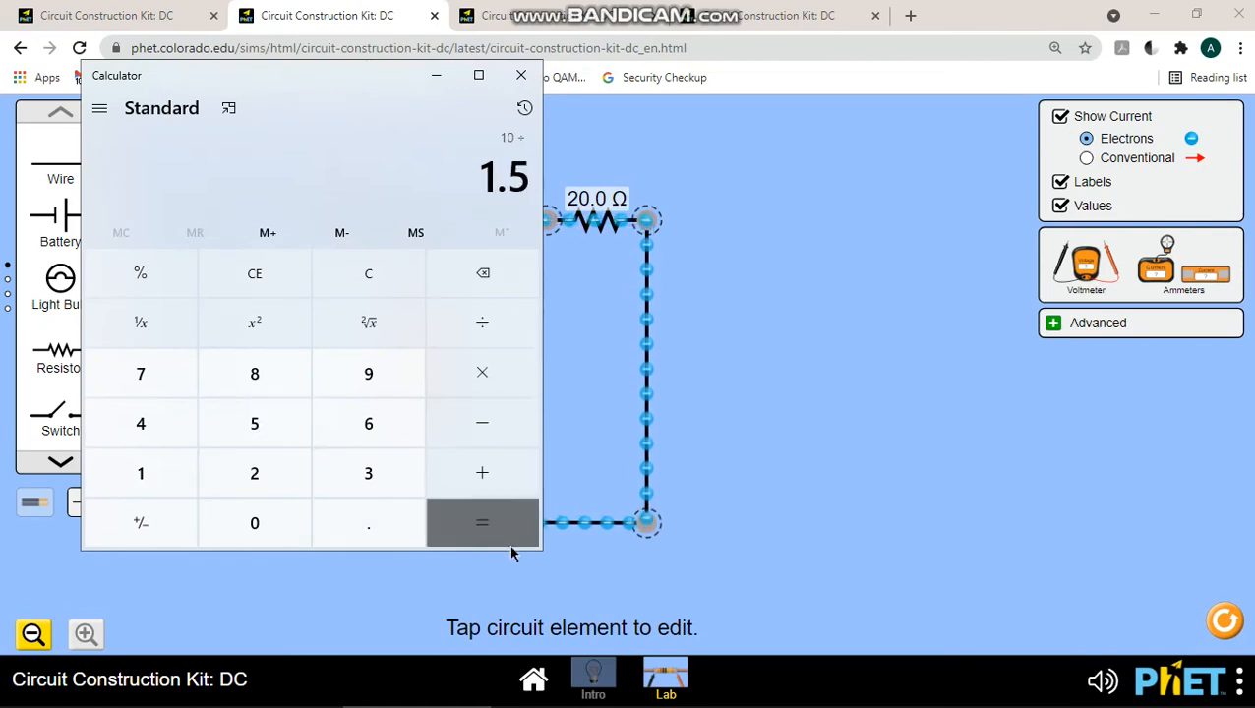
click(508, 542)
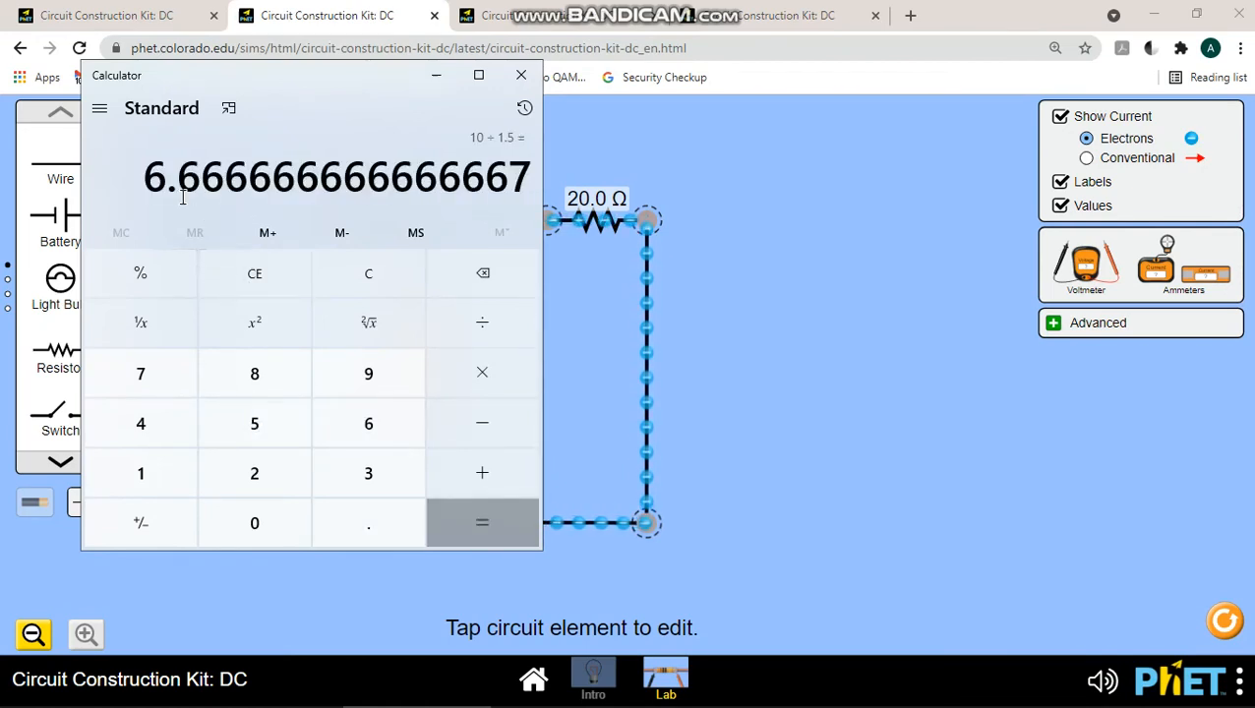
click(437, 79)
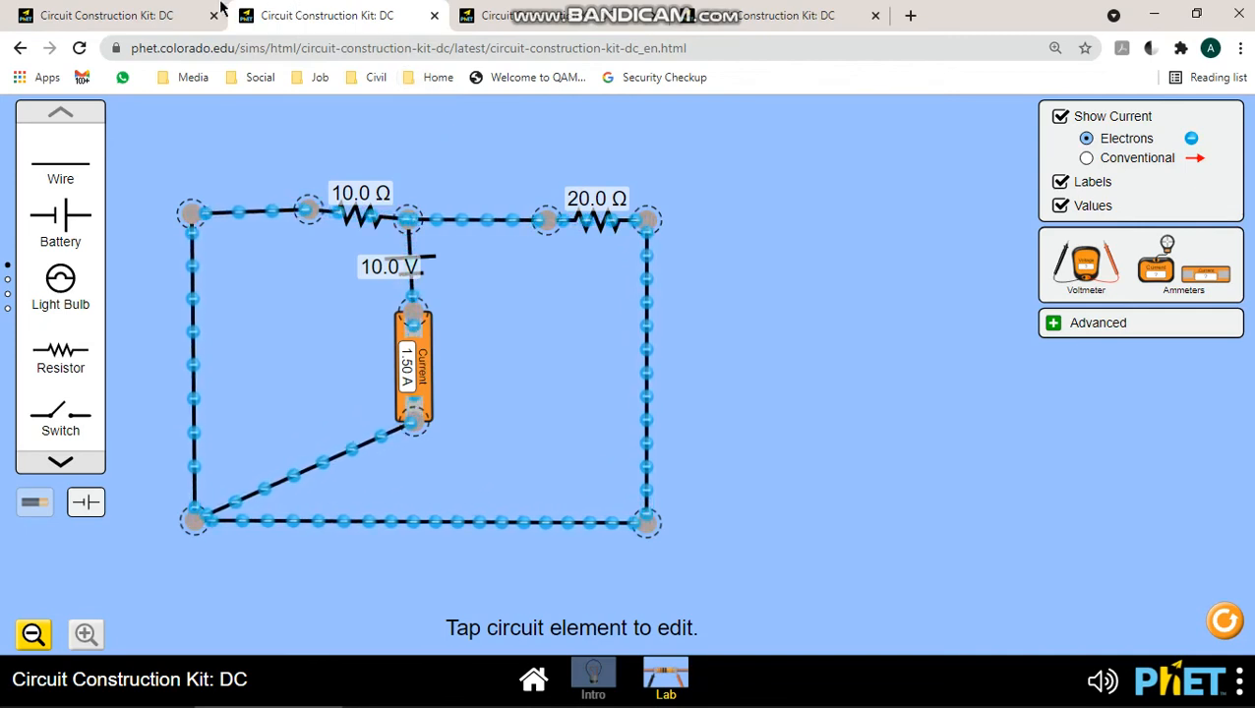
Return to the first circuit and place a new battery and two resistors beside it, with the second resistor upright
click(154, 30)
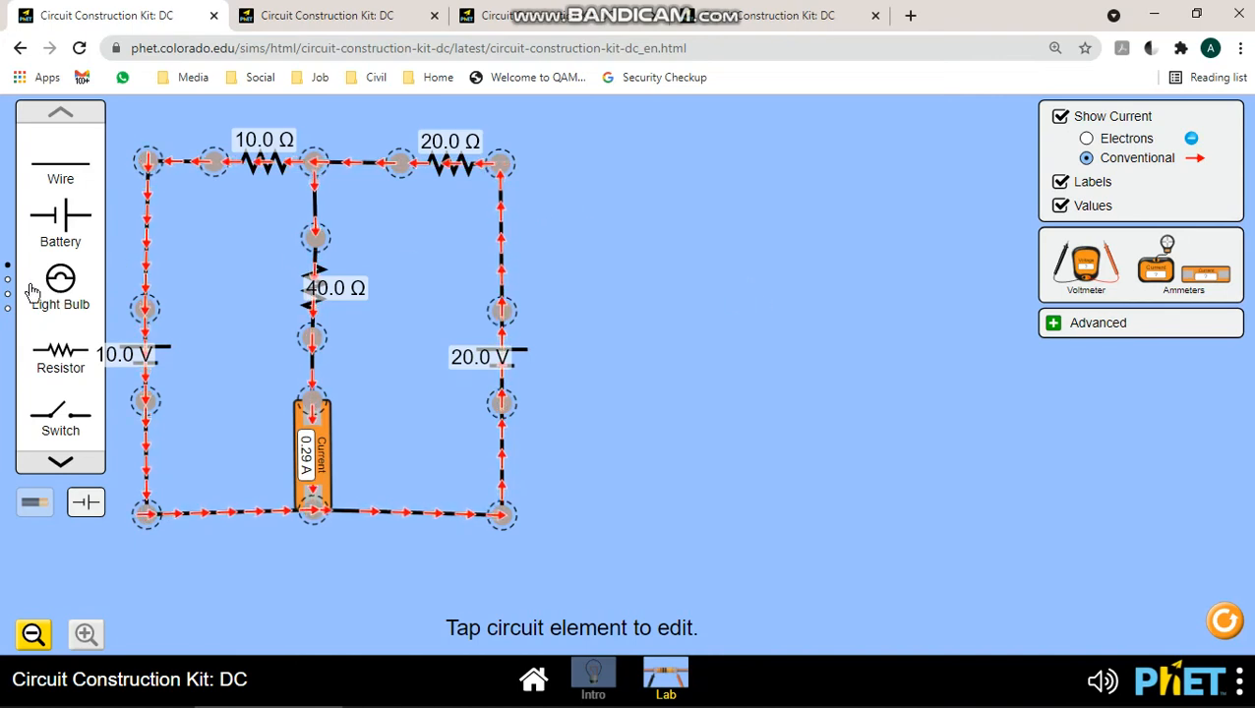
drag(61, 231, 723, 365)
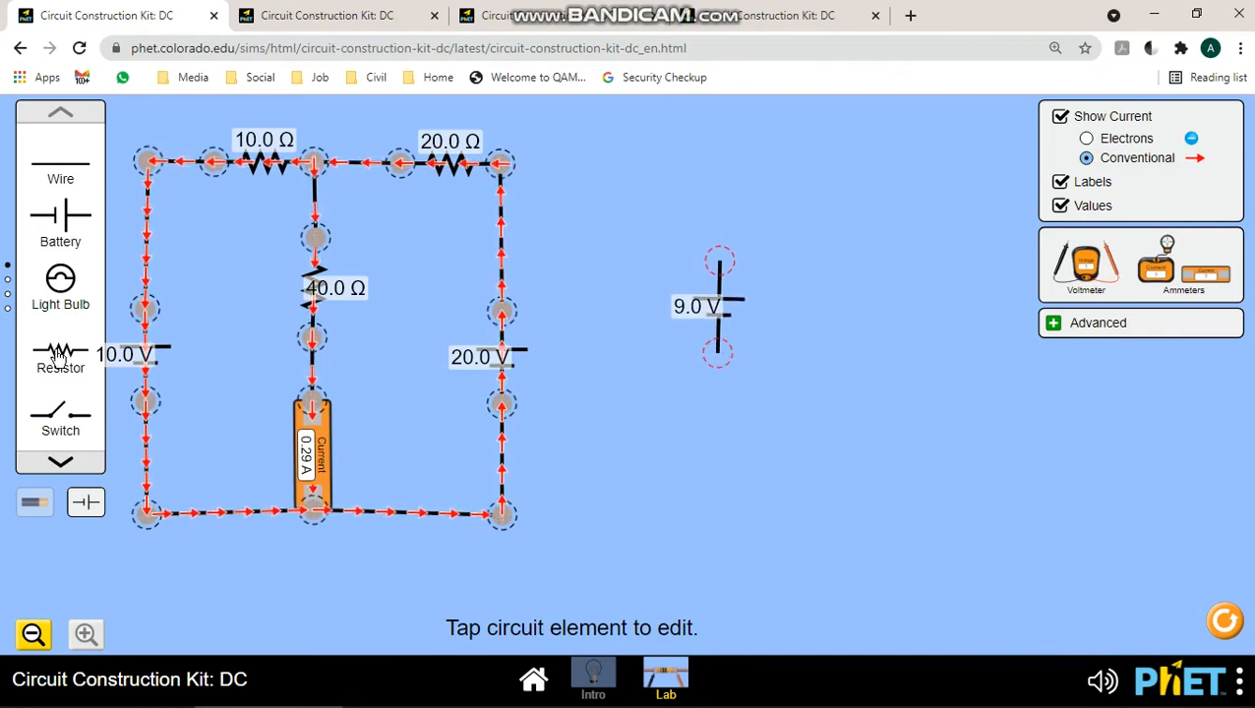
drag(60, 359, 817, 220)
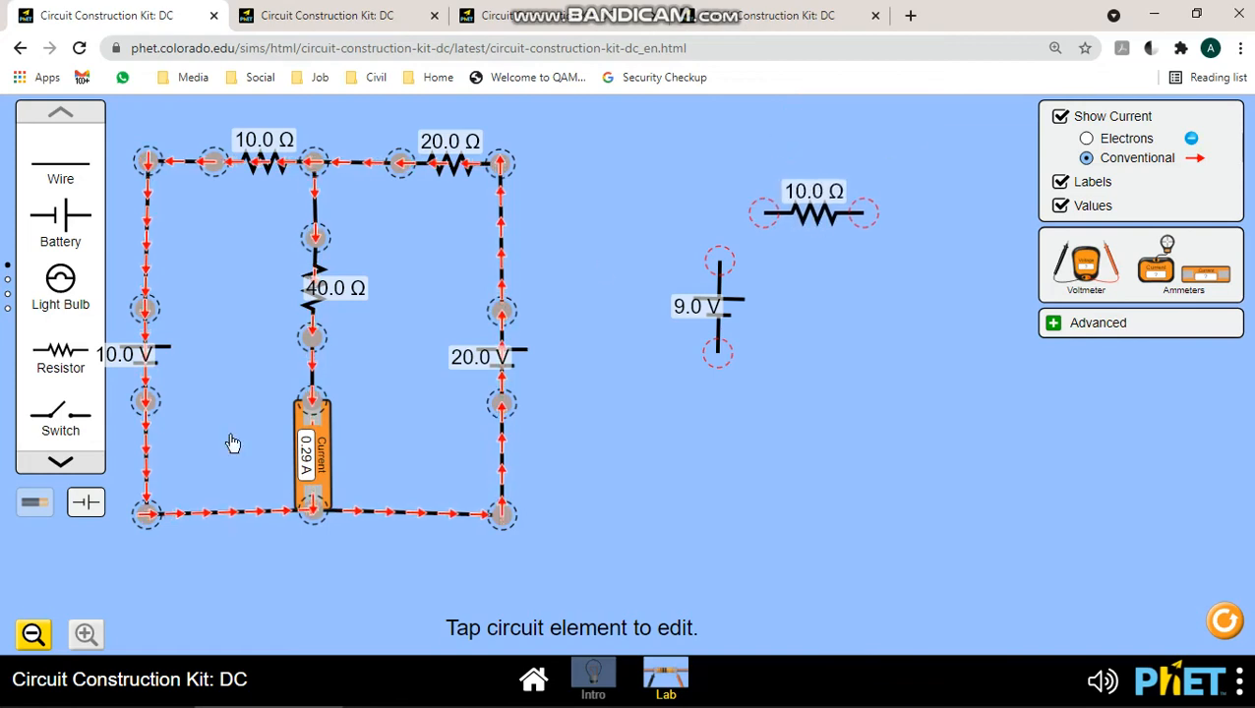
drag(40, 362, 874, 288)
drag(887, 382, 885, 384)
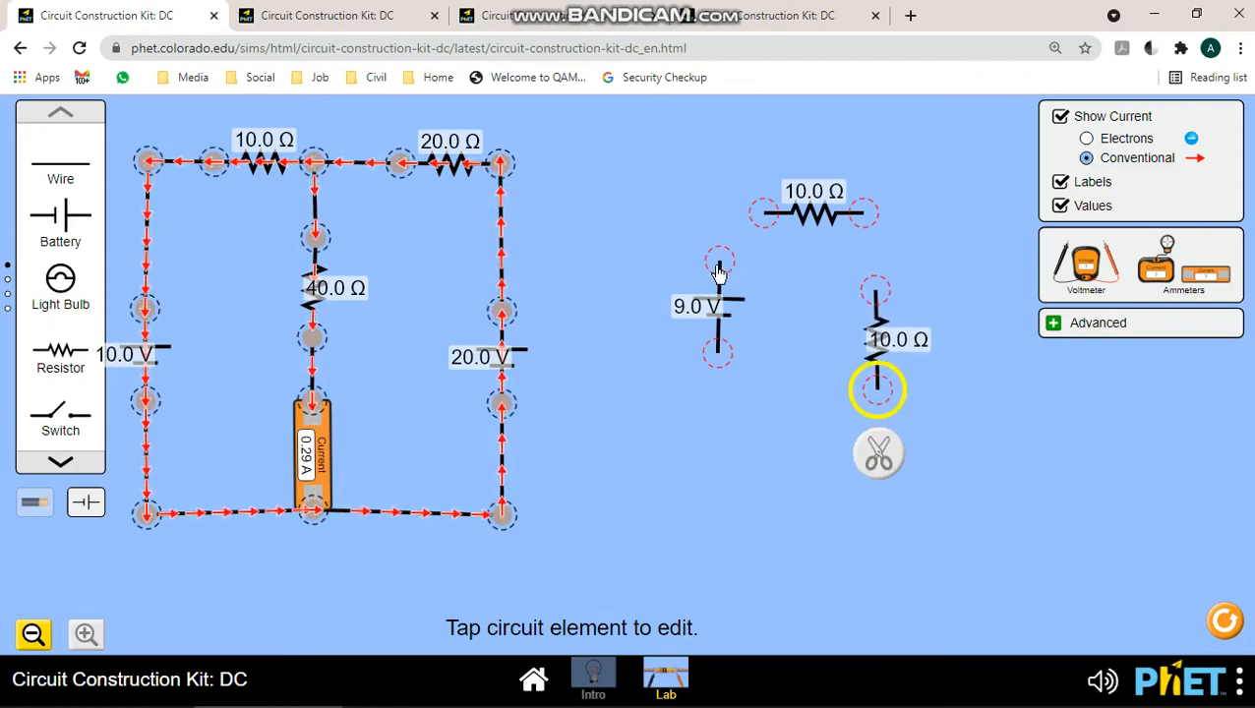
Join the new battery and upright resistor to the horizontal resistor's ends, and close the small loop with a bottom wire
drag(720, 328, 763, 319)
click(766, 284)
drag(875, 327, 861, 255)
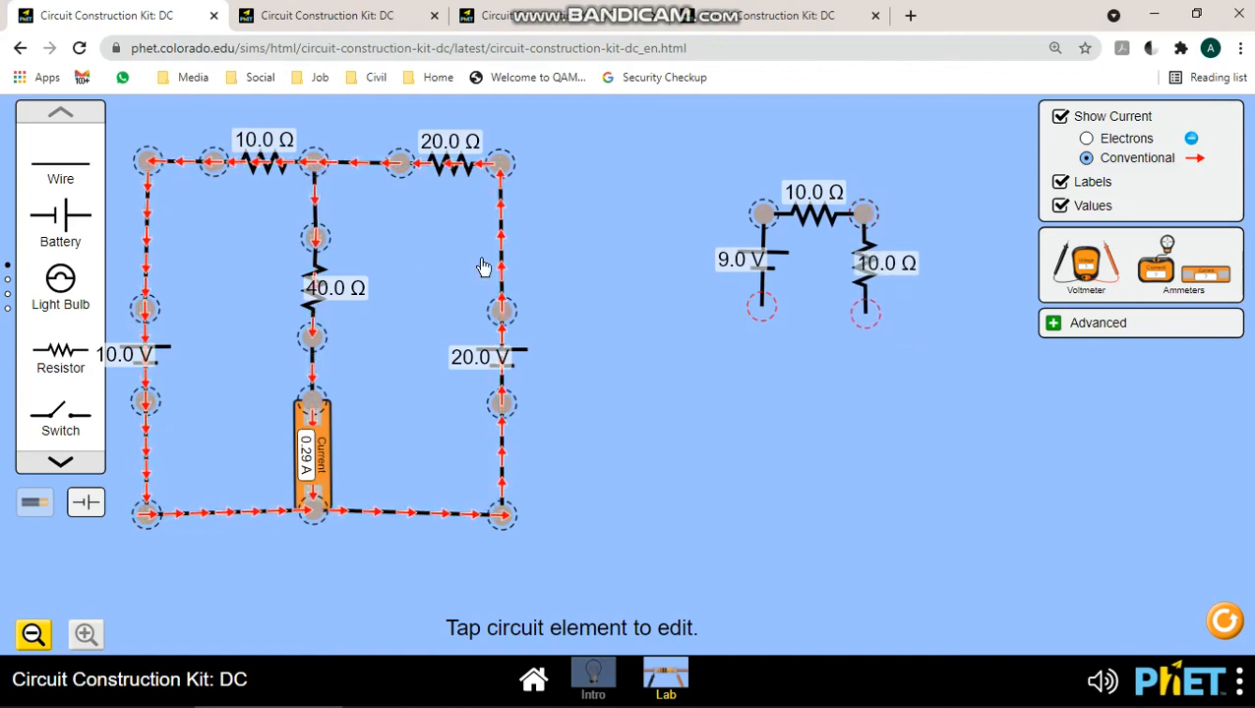
drag(710, 282, 873, 351)
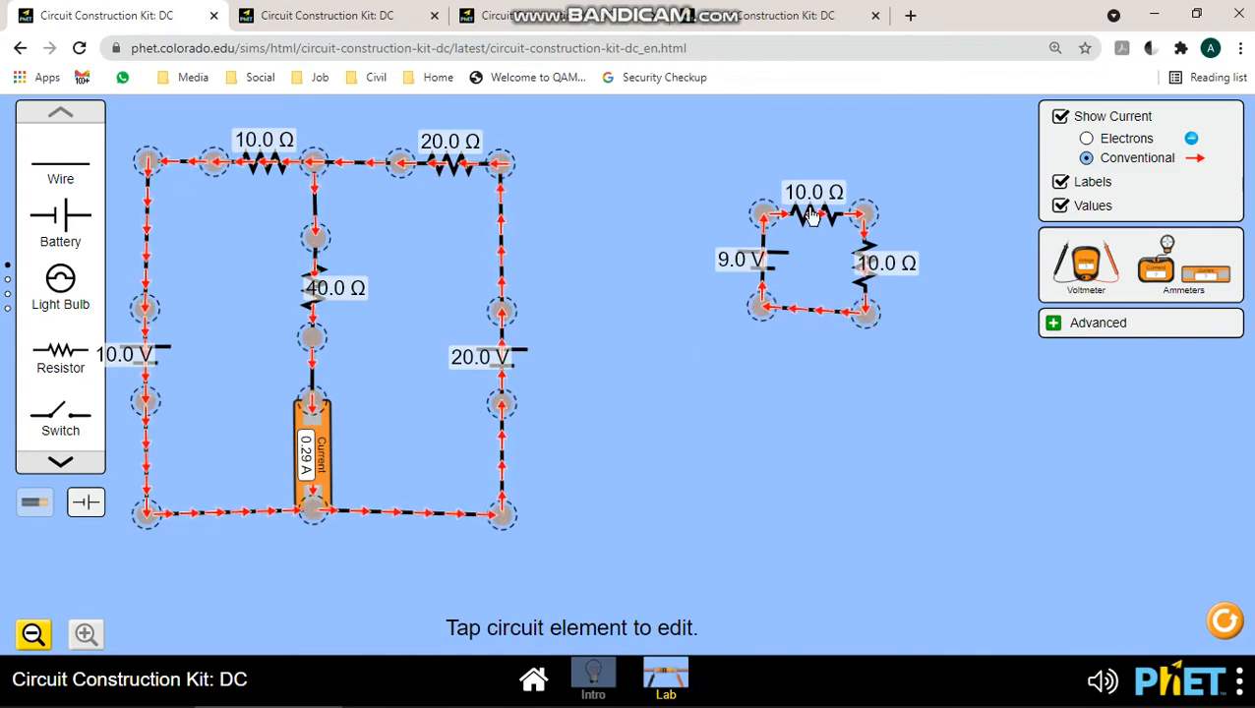
Set the small loop's battery voltage to 13.3 volts
click(764, 311)
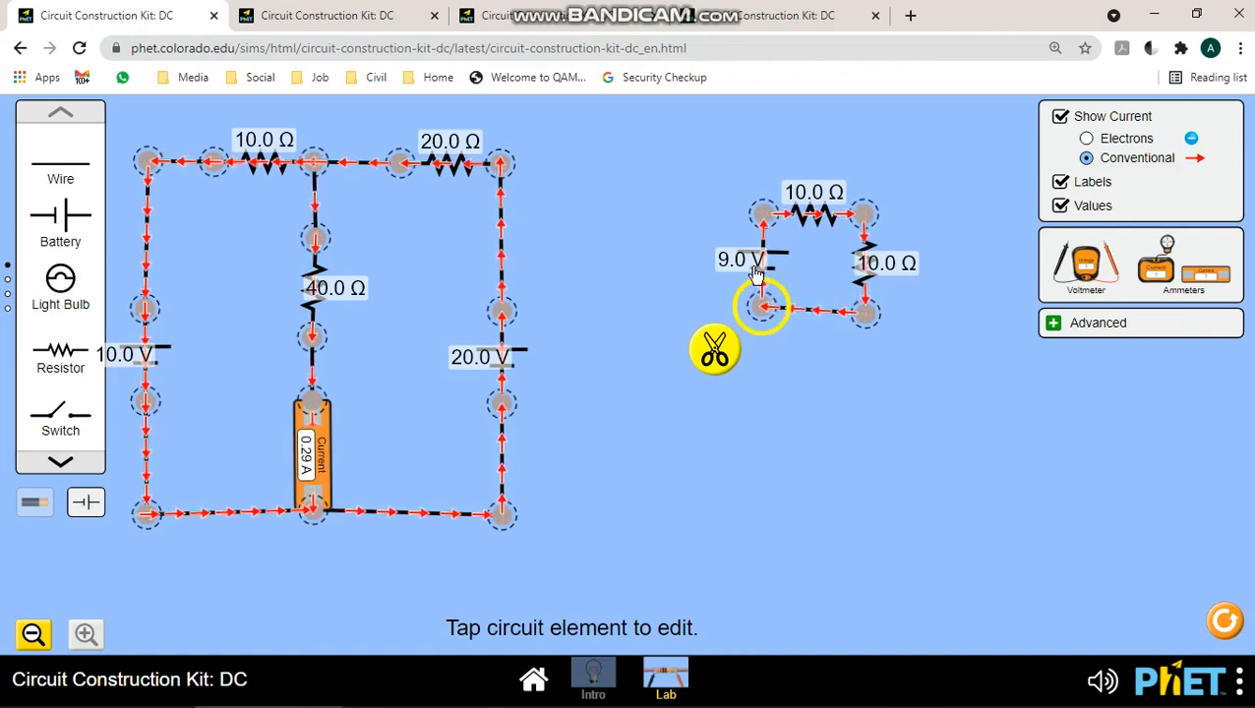
click(756, 269)
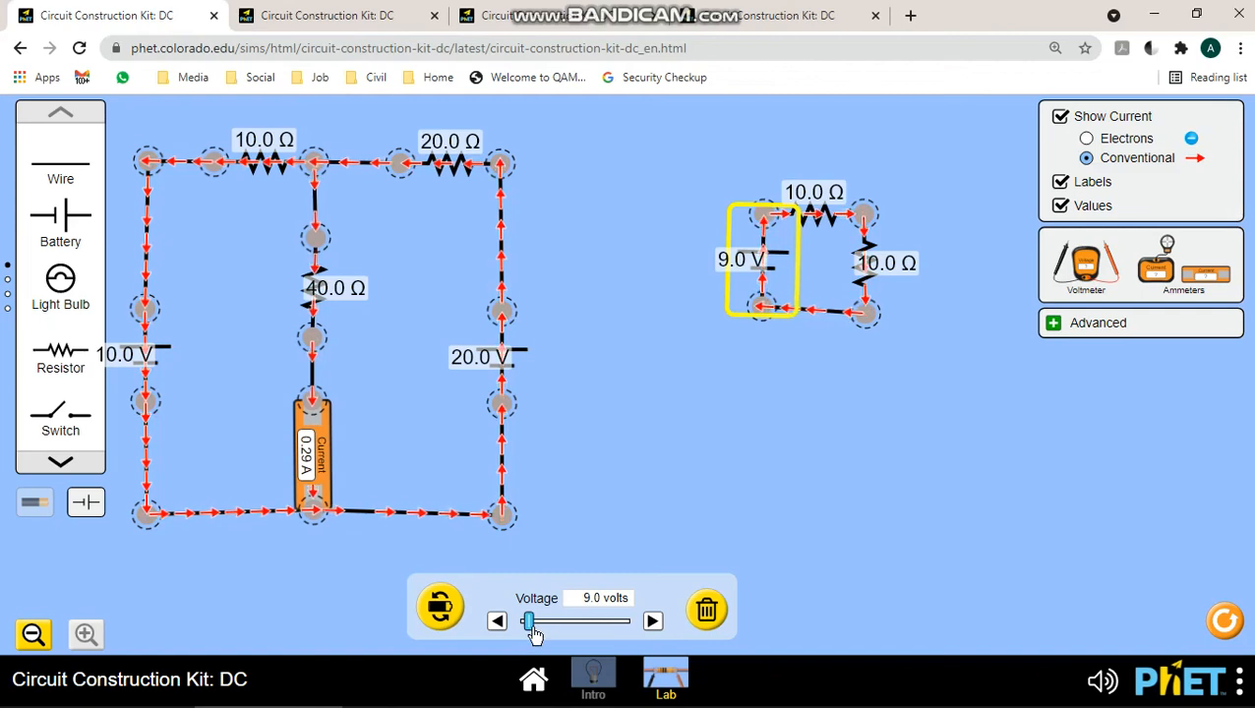
drag(532, 630, 537, 631)
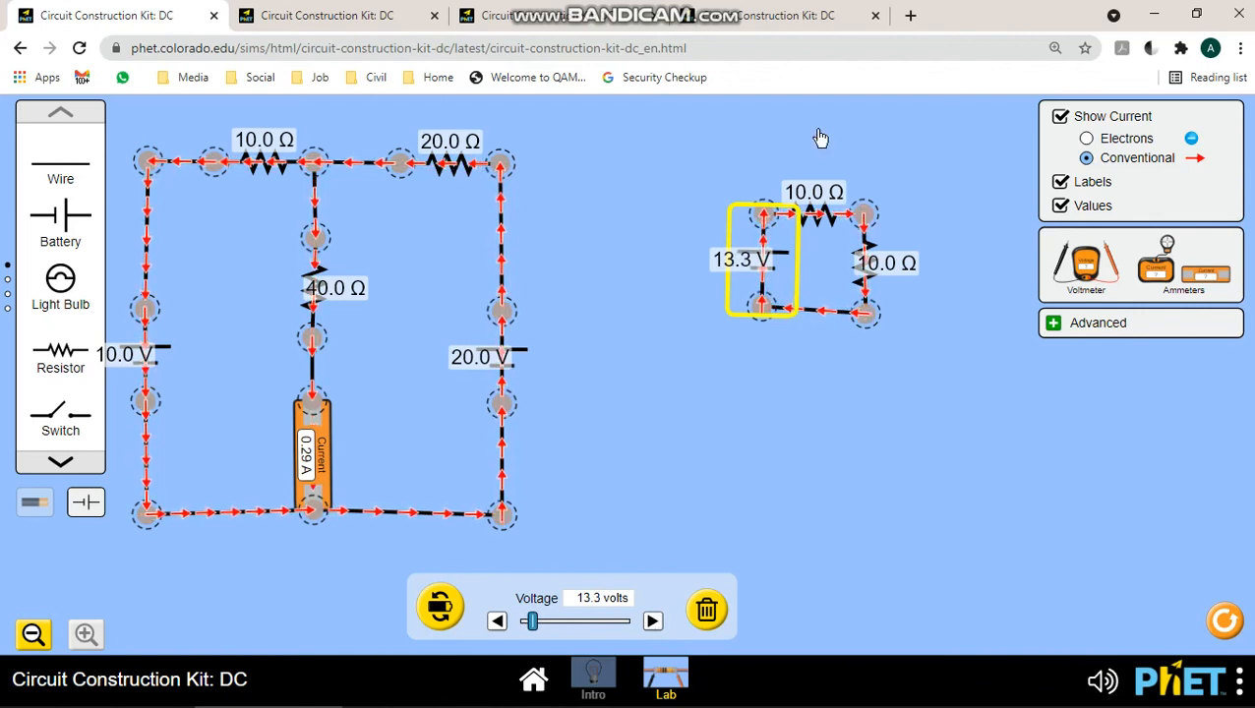
Set the small loop's horizontal top resistor to 6.6 ohms
click(824, 214)
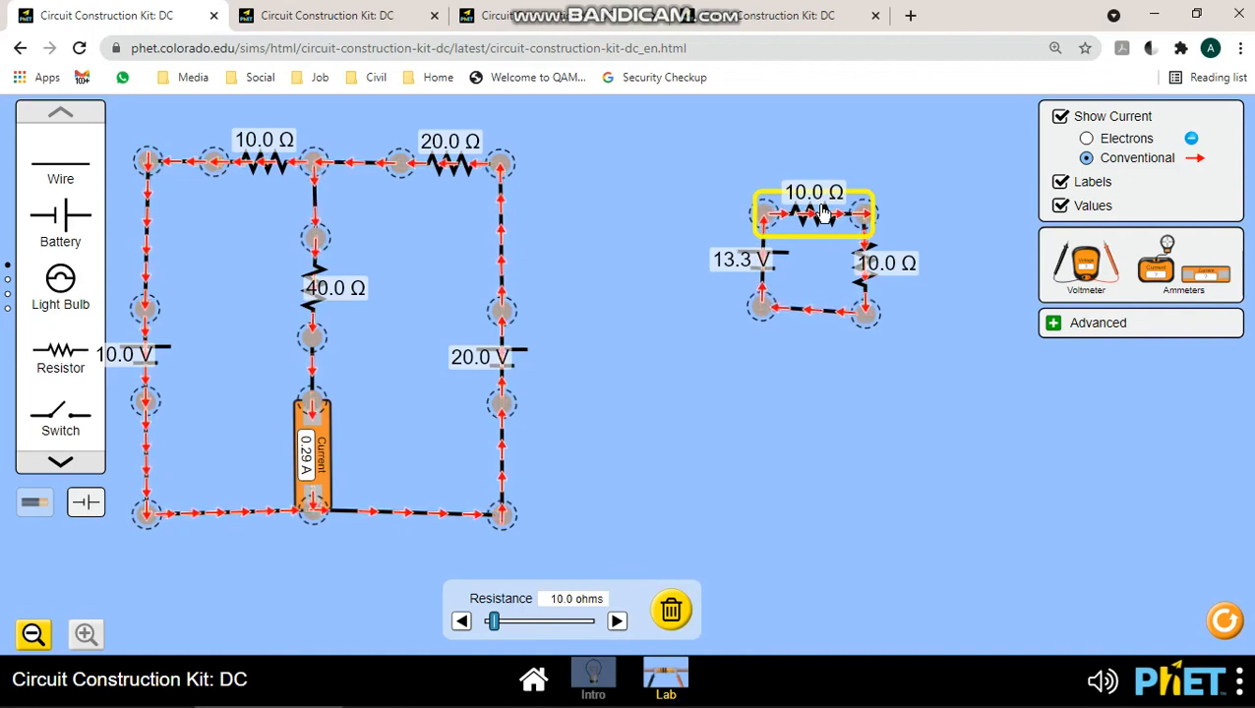
click(461, 622)
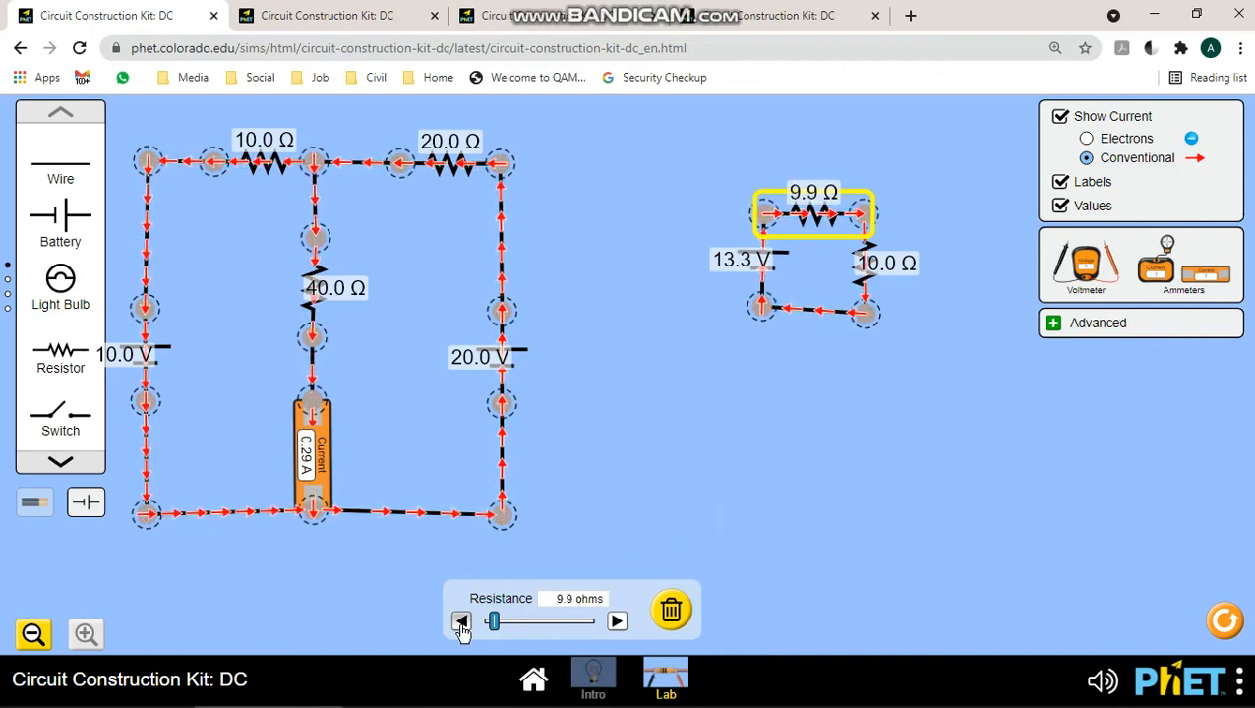
click(462, 622)
click(461, 622)
click(461, 622)
click(462, 622)
click(461, 621)
click(461, 622)
click(461, 621)
click(462, 621)
click(462, 621)
click(461, 622)
click(461, 621)
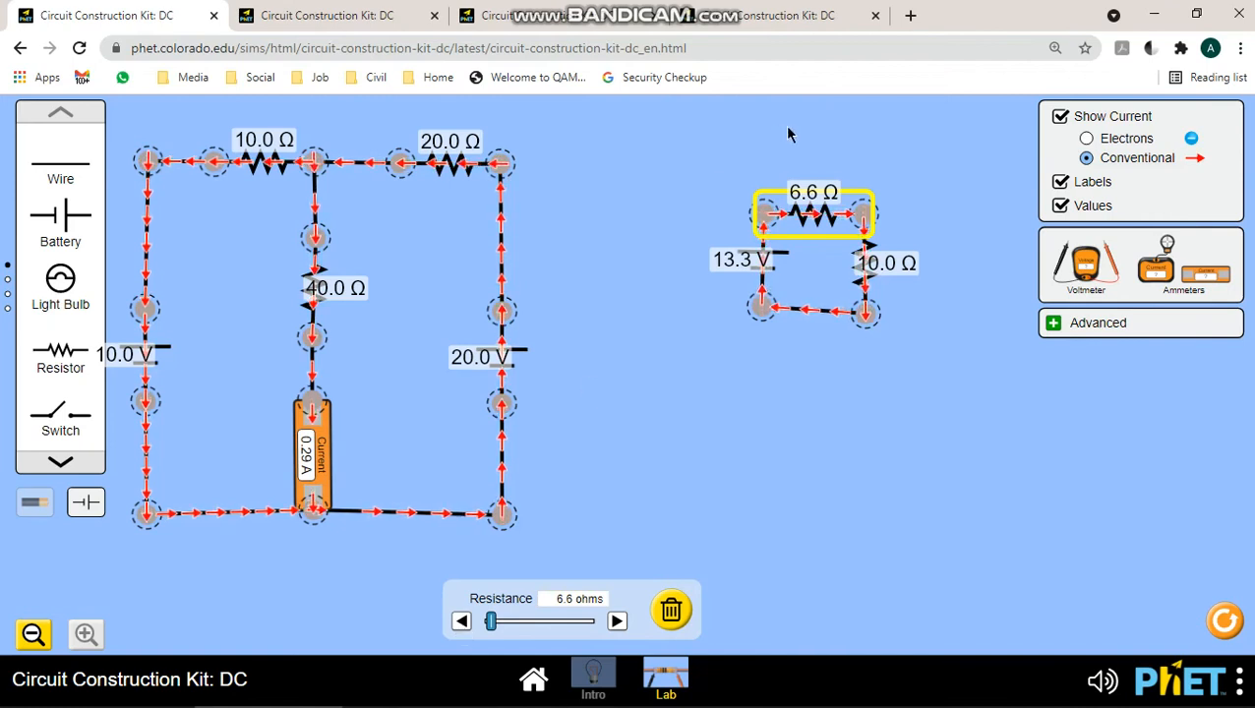
Set the small loop's upright resistor to 40.0 ohms
click(867, 279)
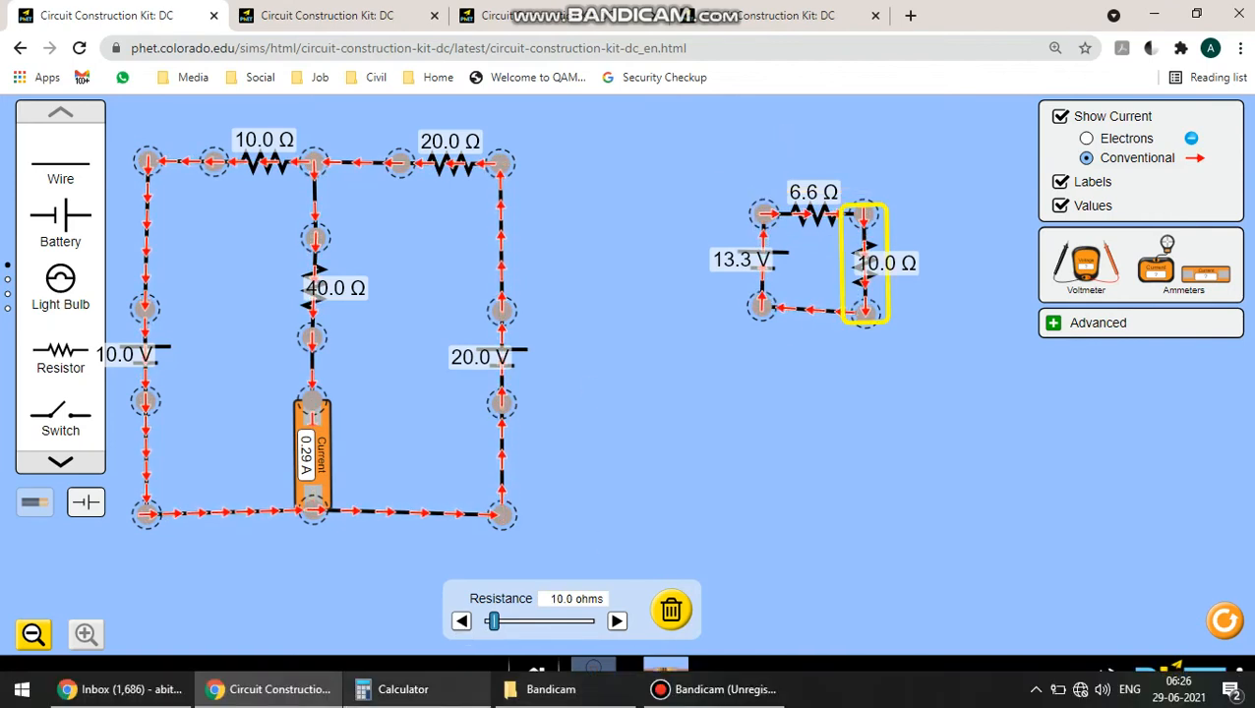
drag(489, 633, 524, 630)
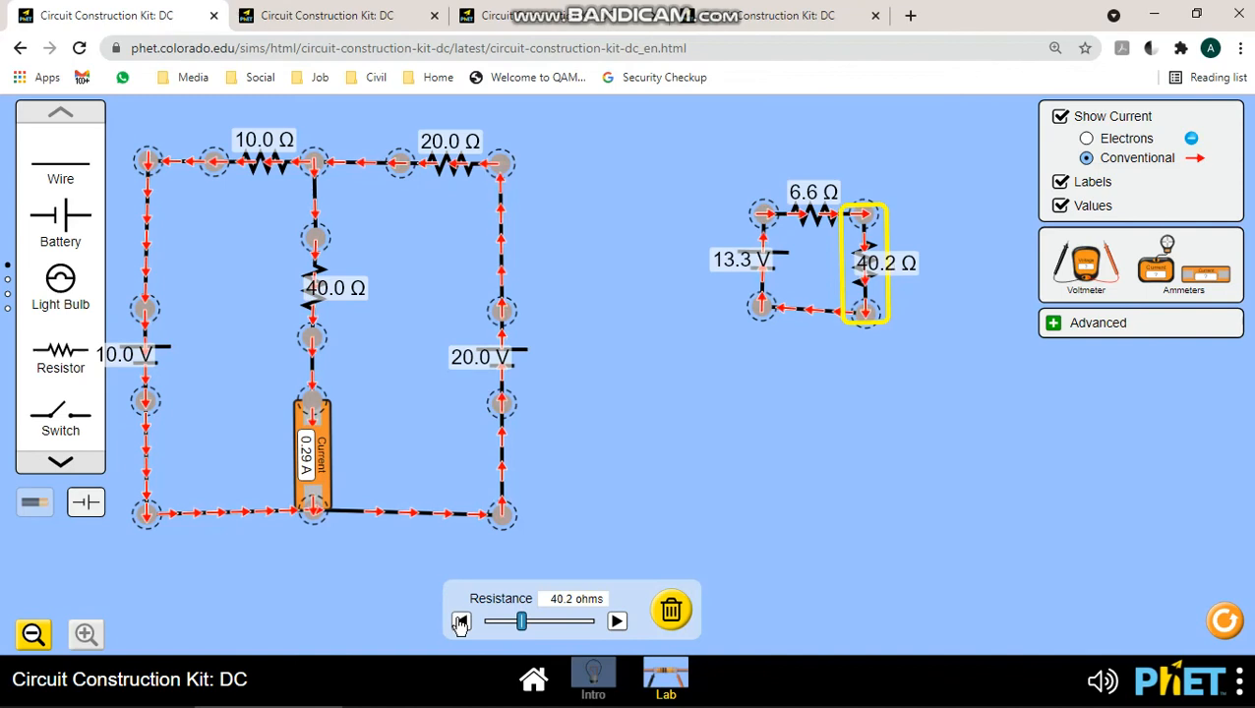
click(772, 406)
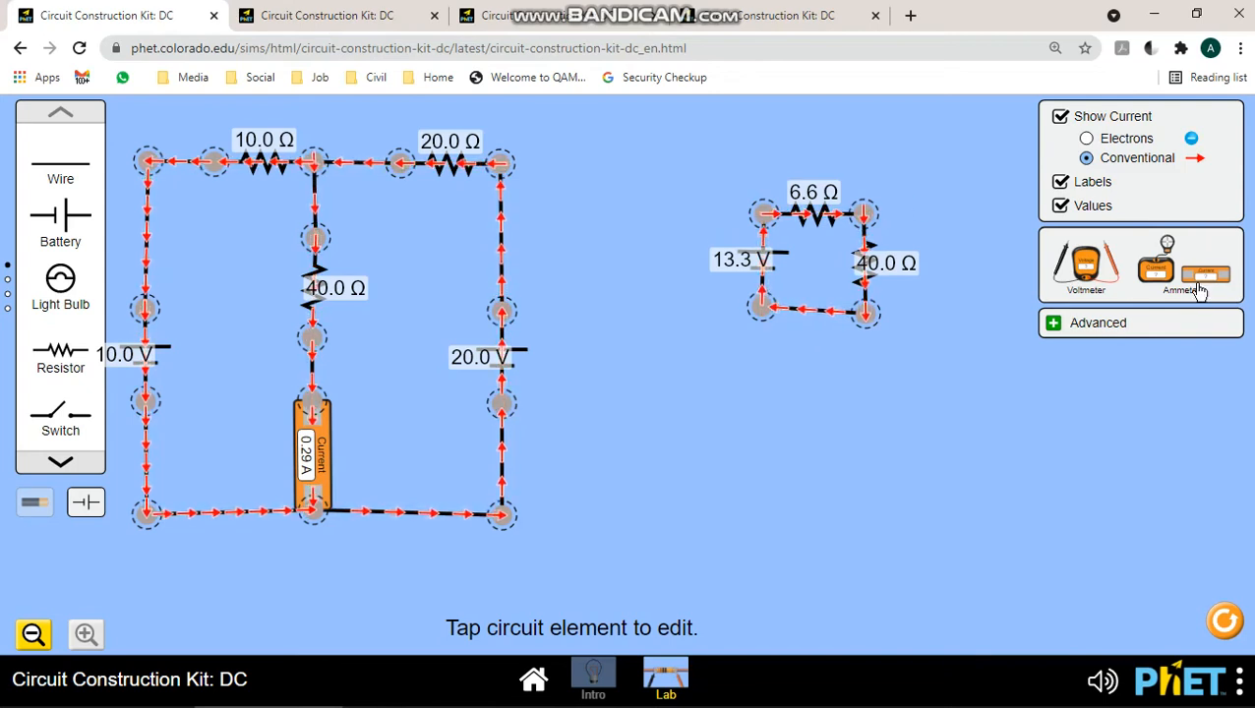
Attach a series ammeter below the small loop's 40 Ω resistor and detach and delete the loop's bottom wire
drag(1199, 288, 886, 434)
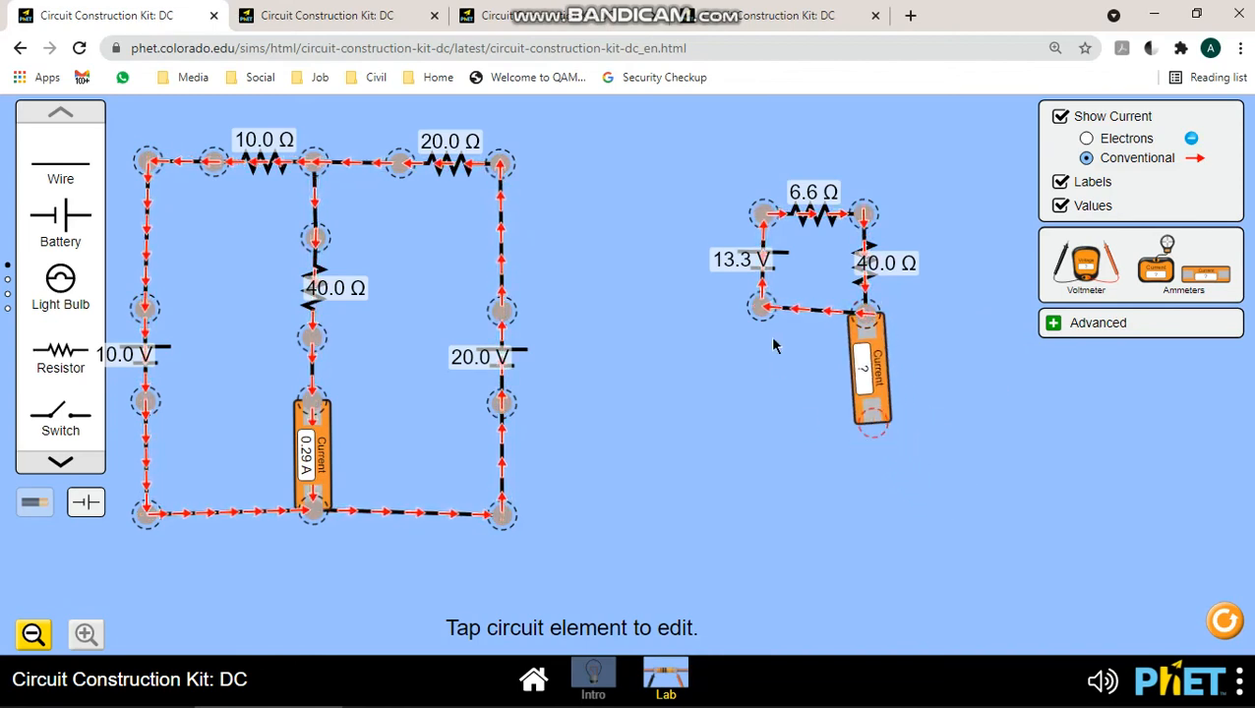
click(806, 321)
mouse_move(807, 322)
mouse_down()
mouse_move(815, 459)
mouse_move(795, 322)
mouse_up()
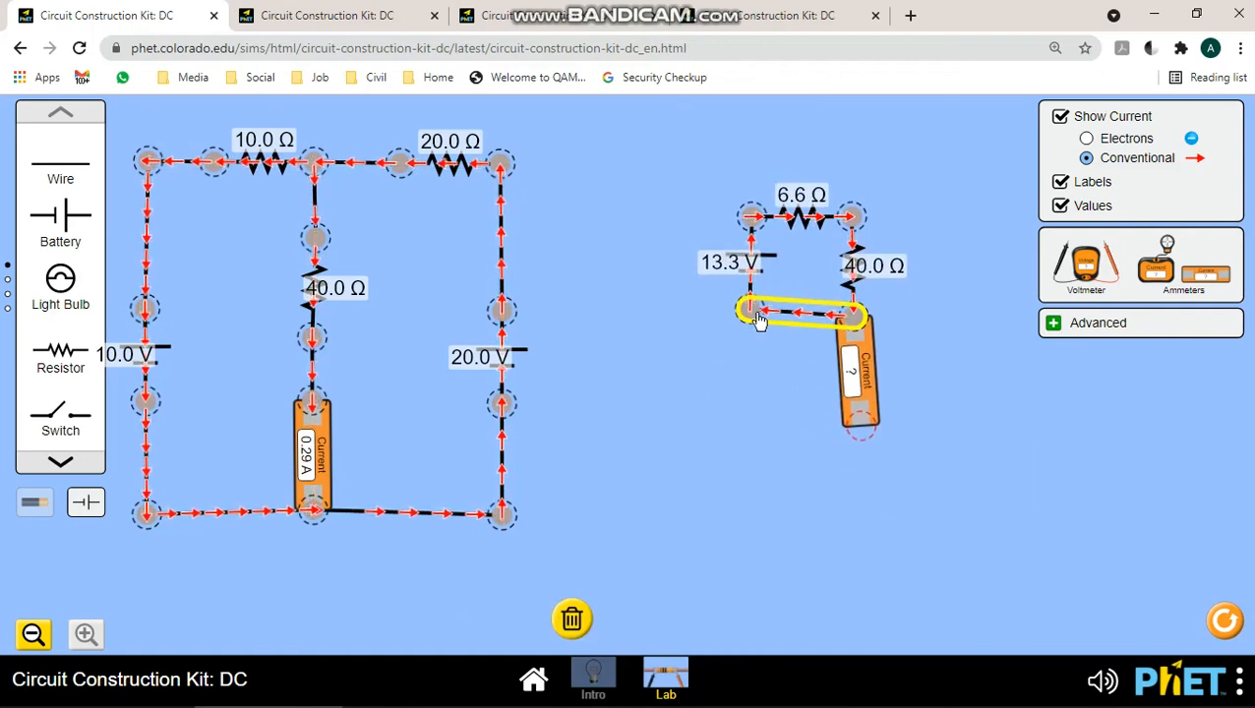
click(751, 312)
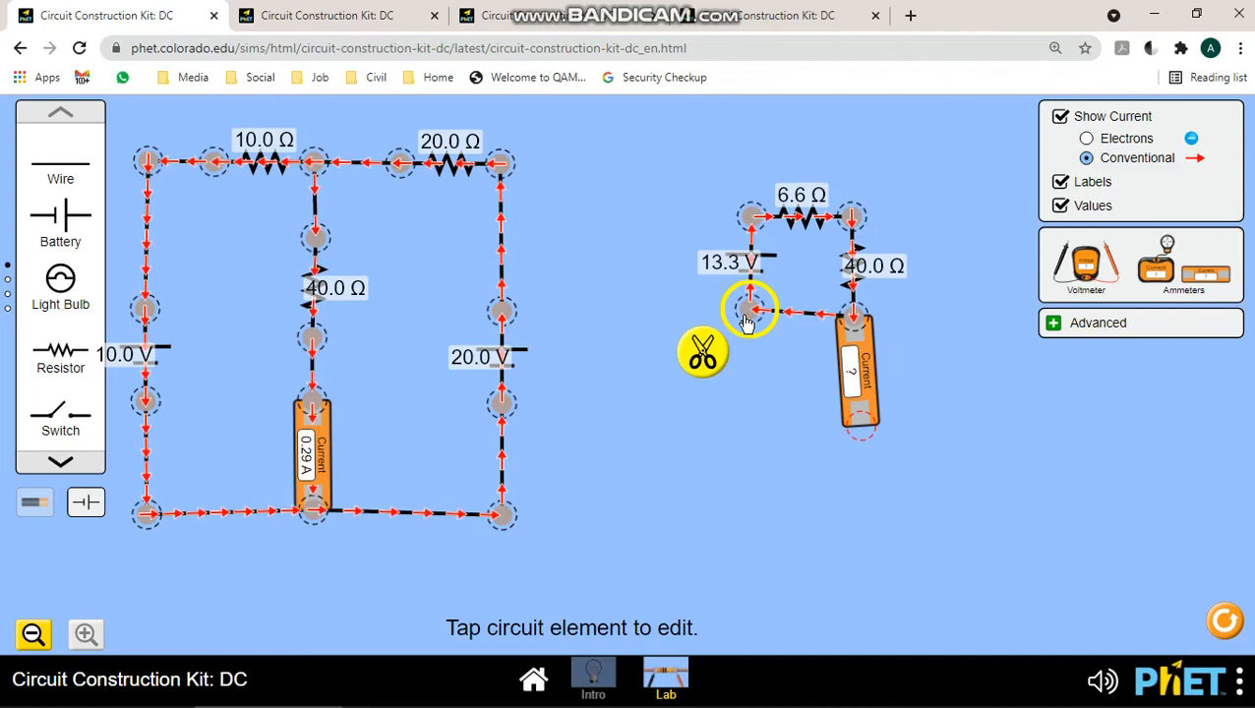
click(702, 364)
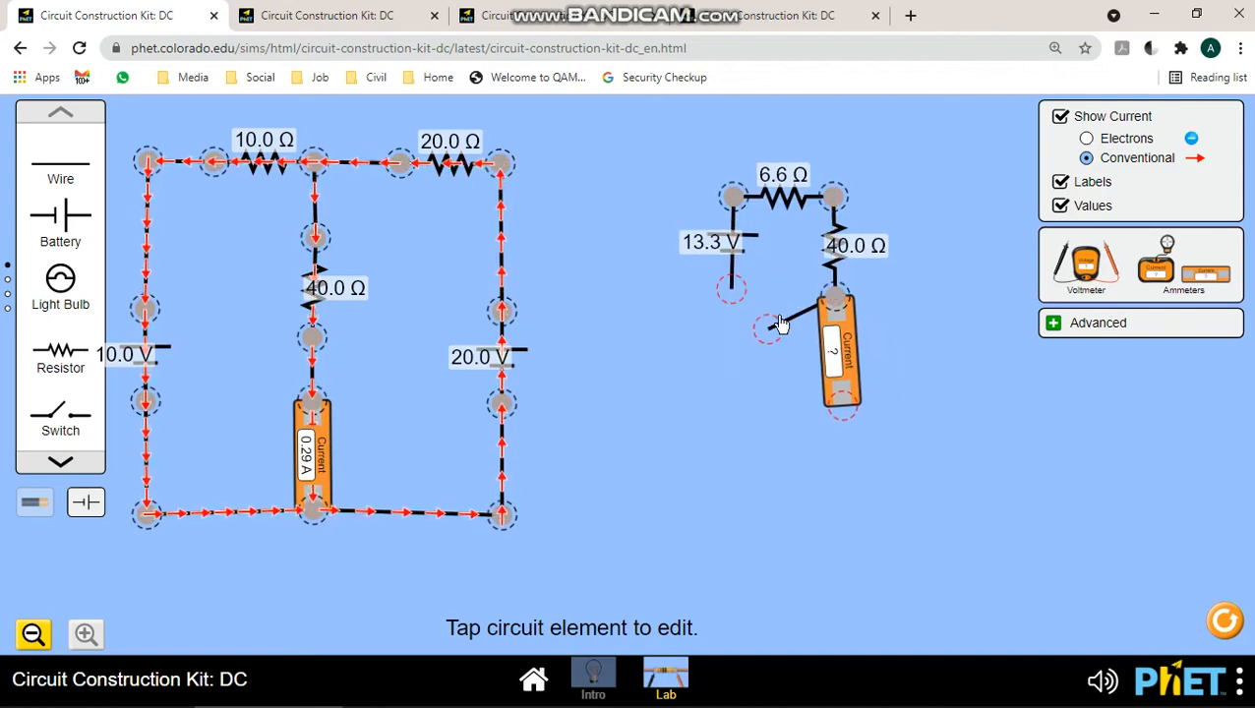
click(773, 330)
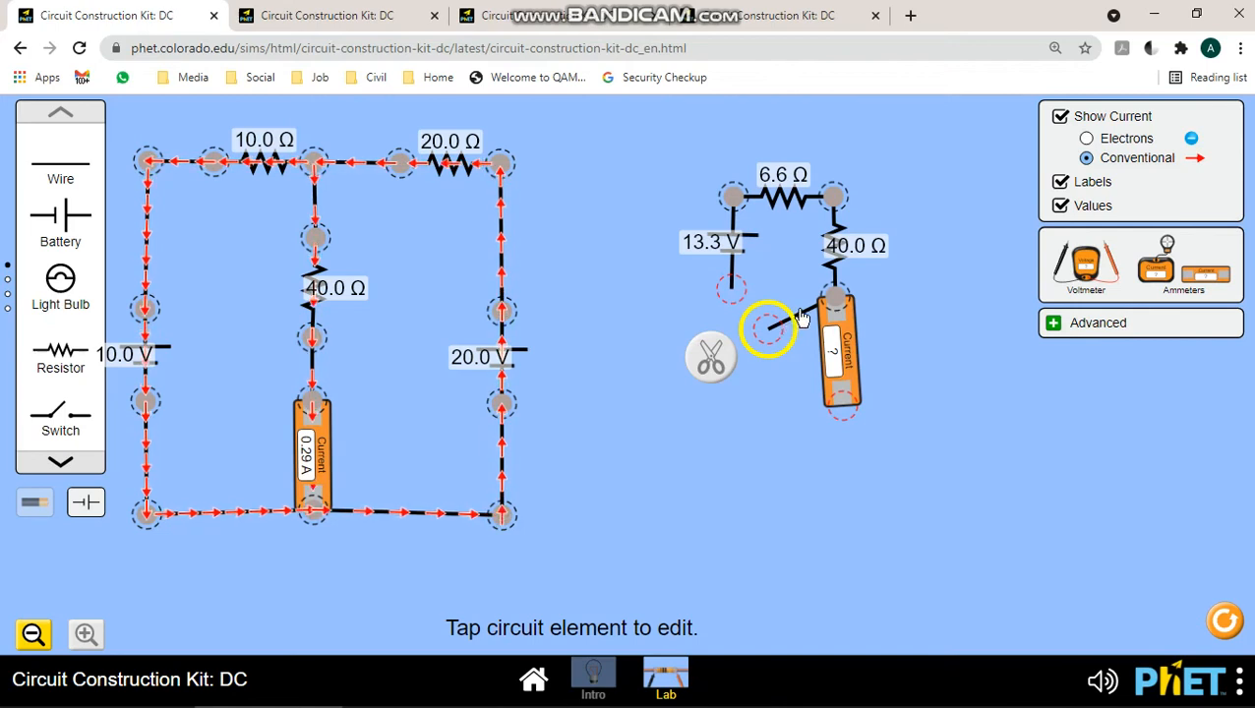
click(803, 316)
key(Delete)
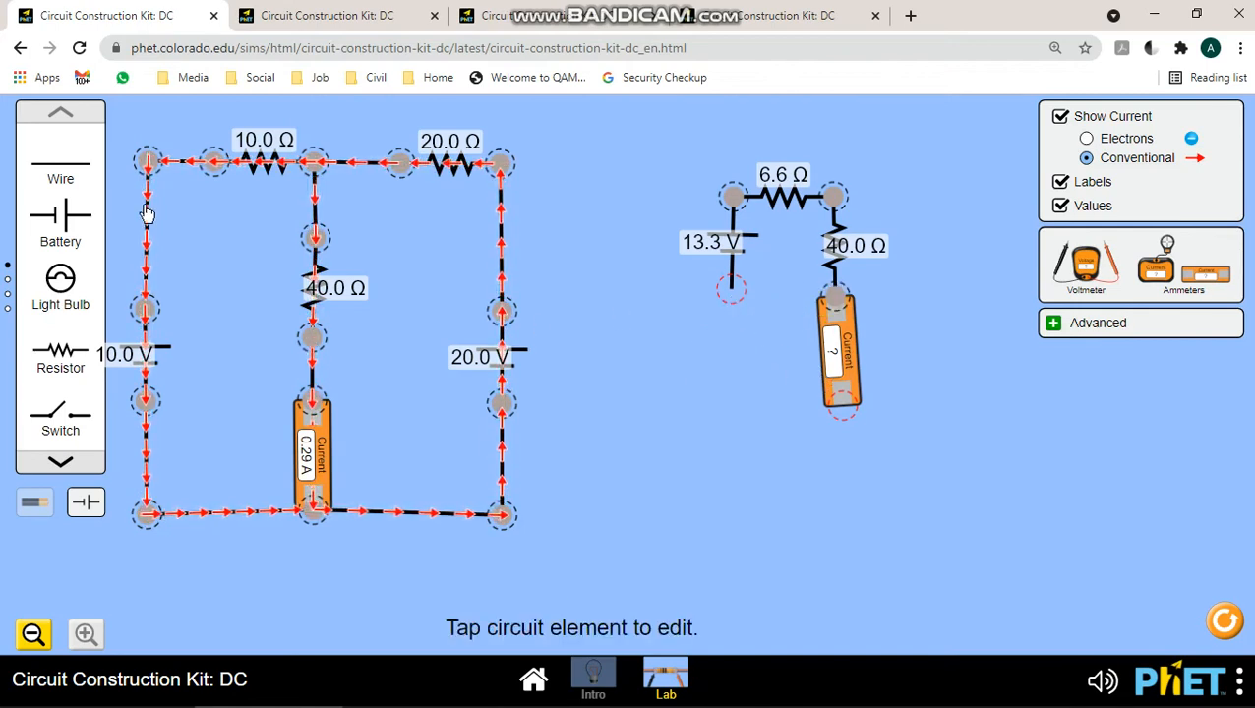
Separate the ammeter from the 40 Ω resistor and wire the 13.3 V battery's lower terminal around to the ammeter's lower end
drag(69, 174, 809, 307)
click(809, 313)
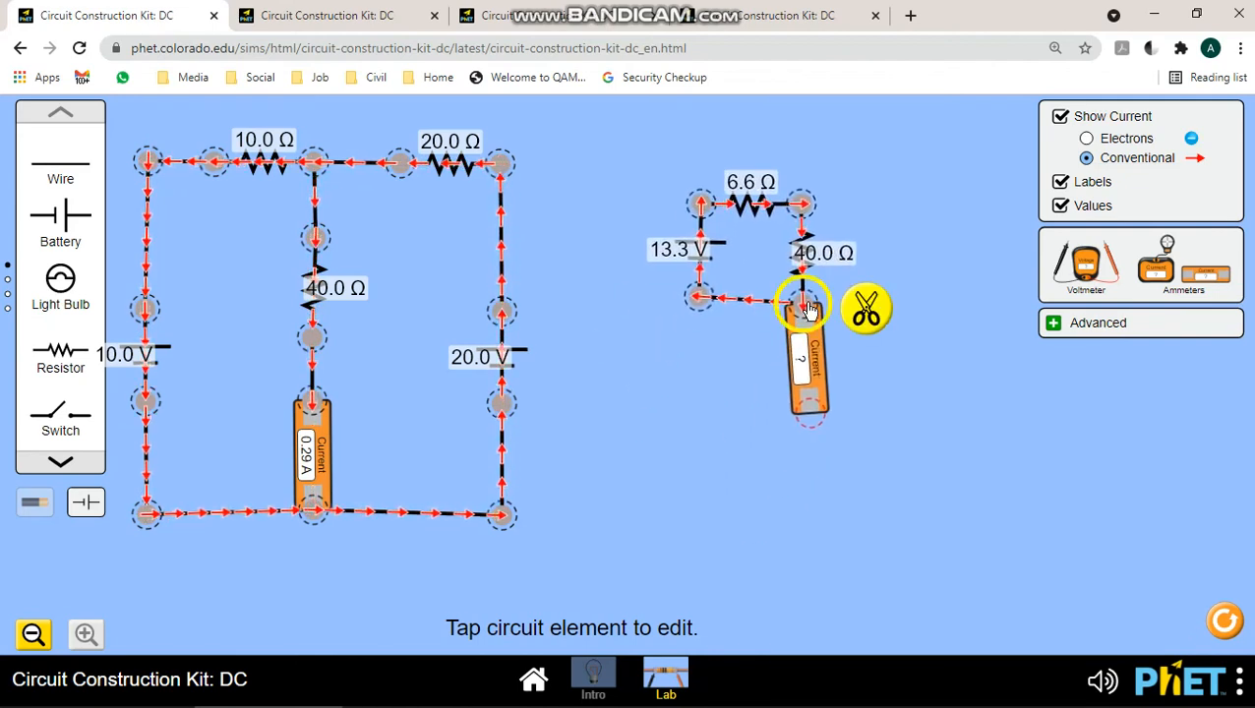
click(866, 309)
drag(778, 319, 714, 470)
drag(55, 173, 778, 465)
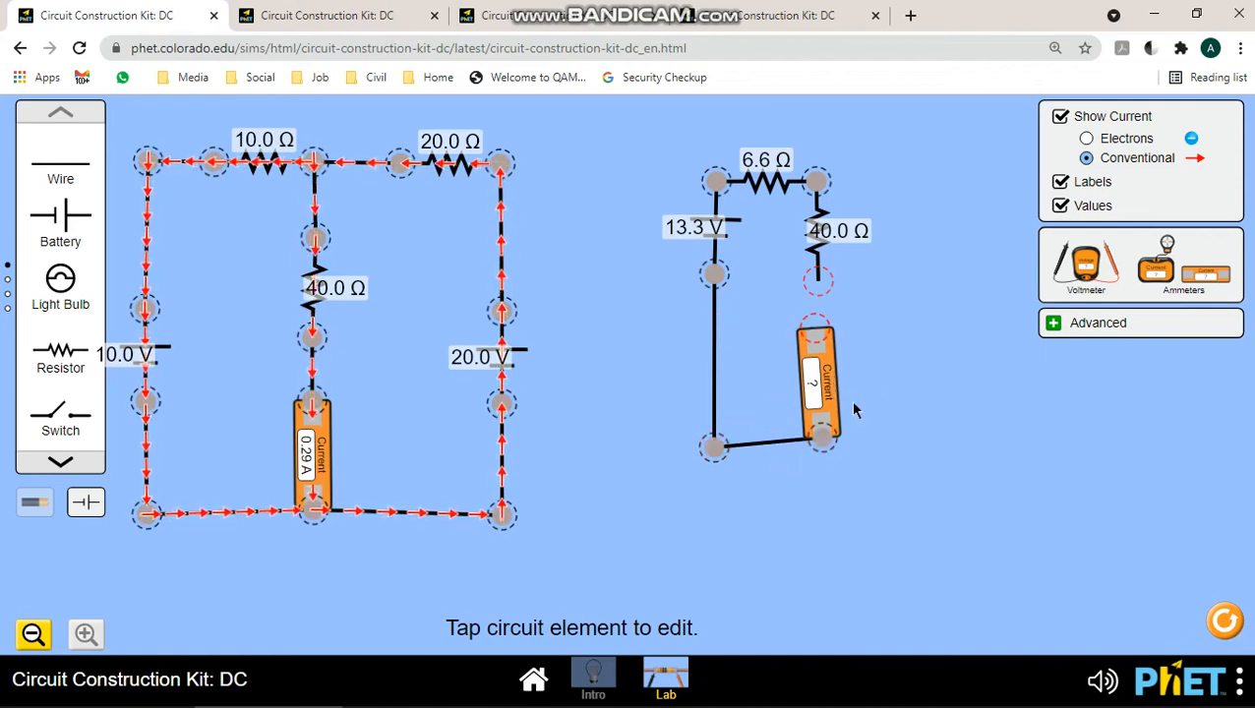
Move the small loop's ammeter up closer to the open lower end of the 40 Ω resistor
drag(801, 335, 832, 290)
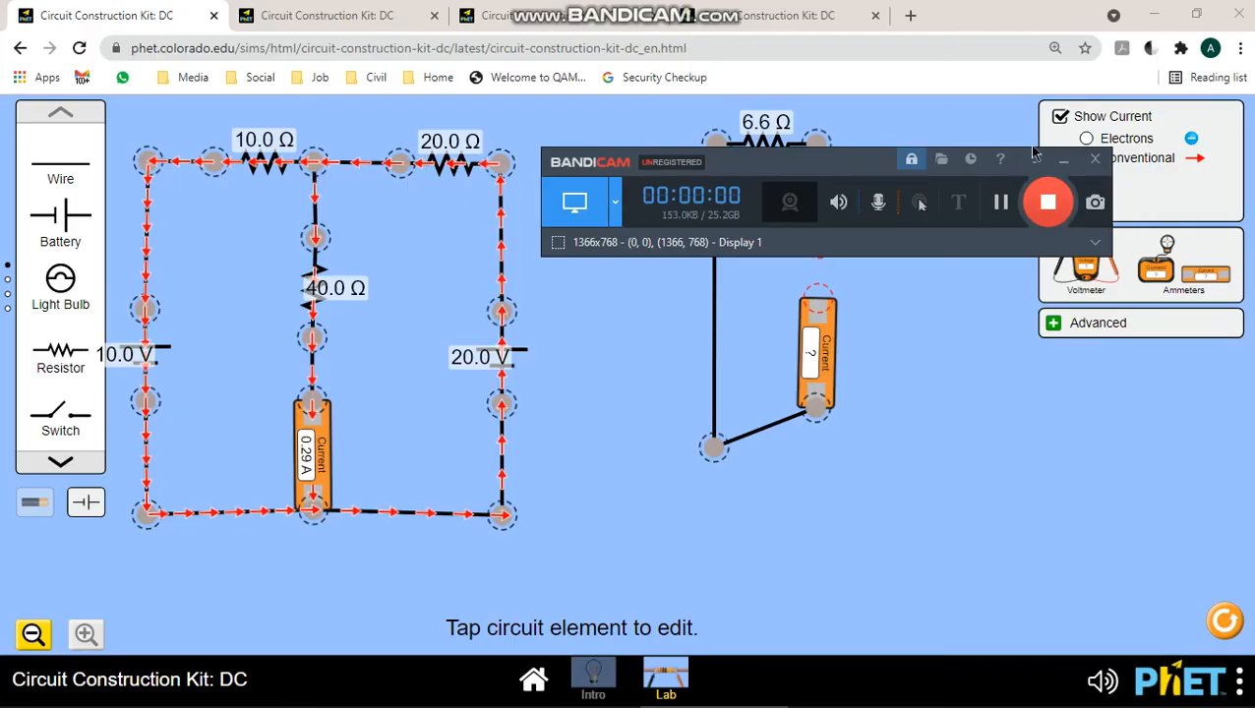
click(1062, 163)
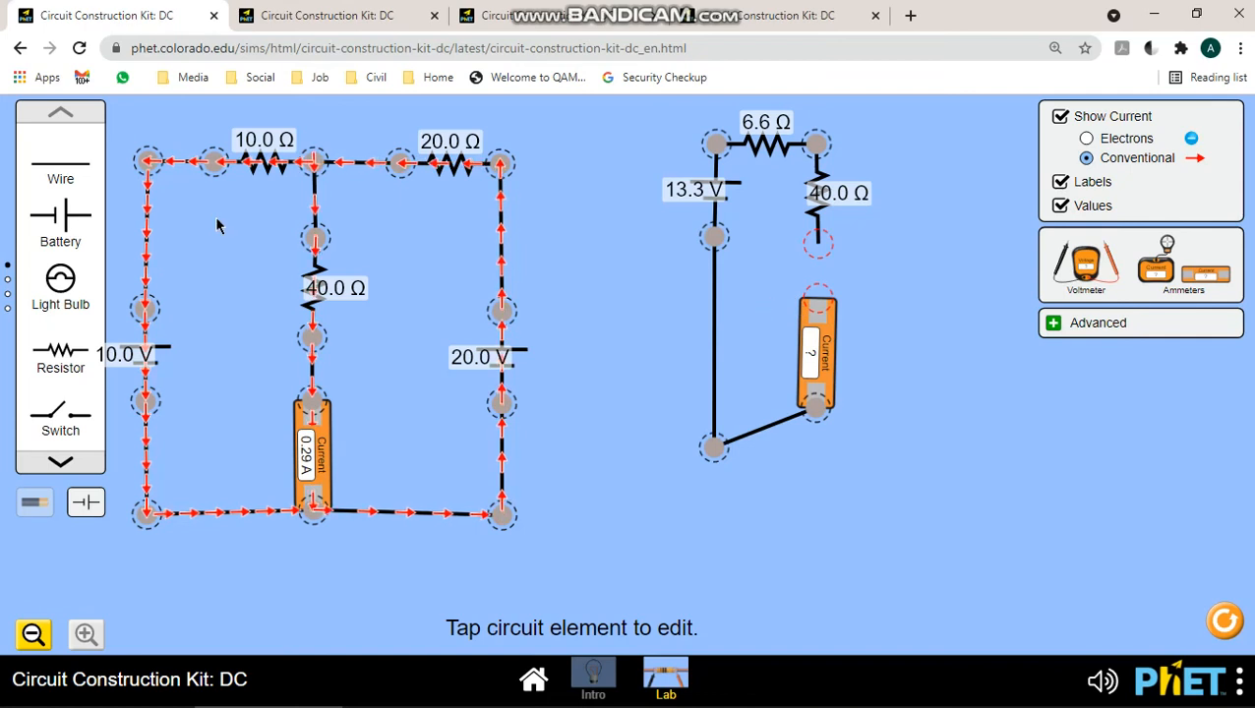
drag(61, 177, 990, 280)
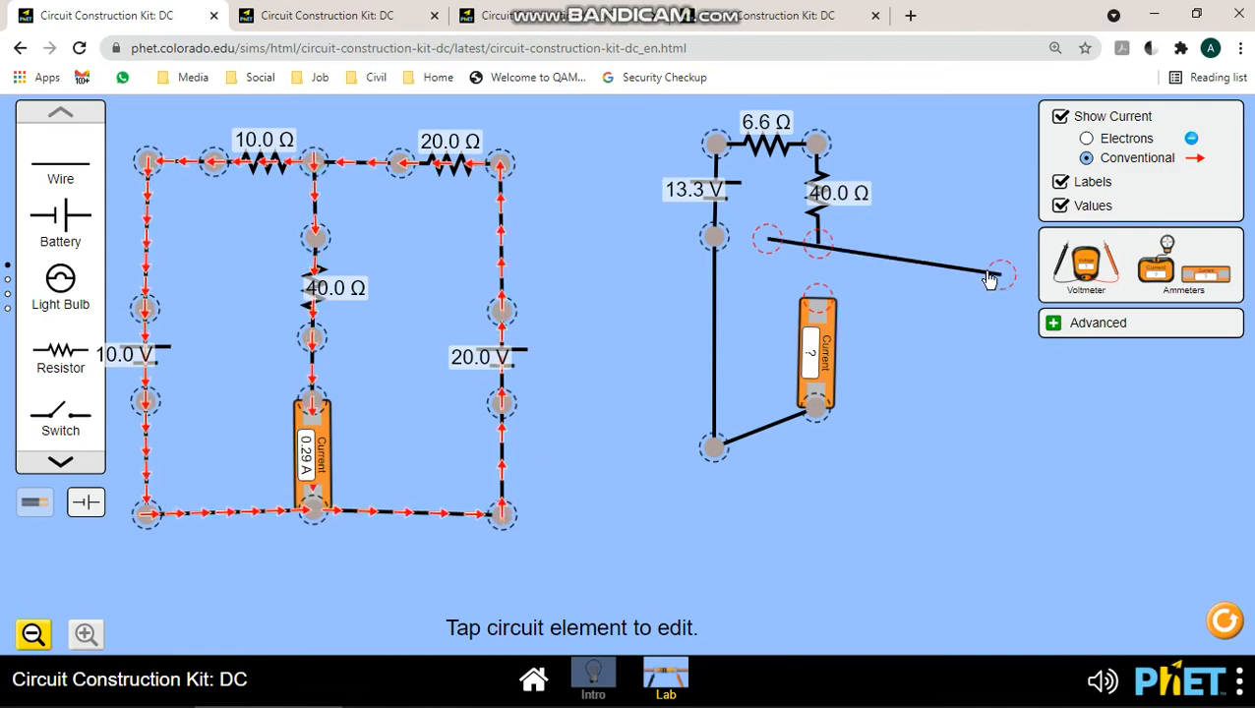
click(990, 280)
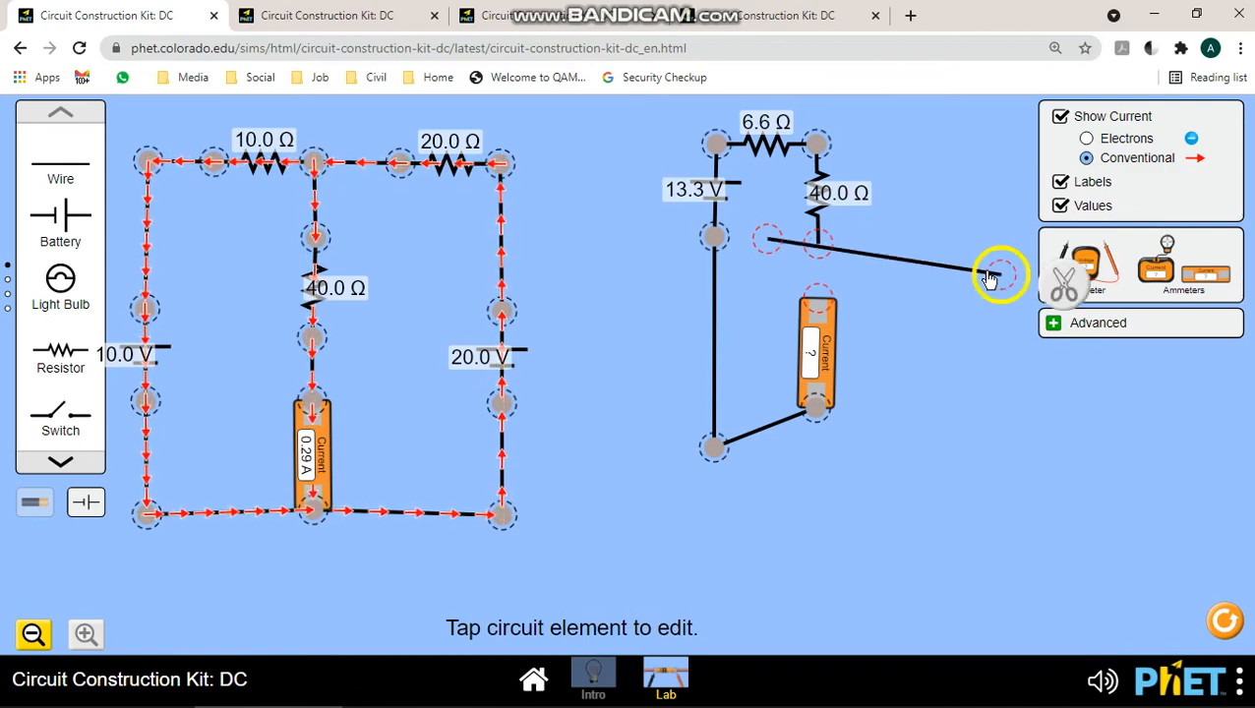
click(940, 272)
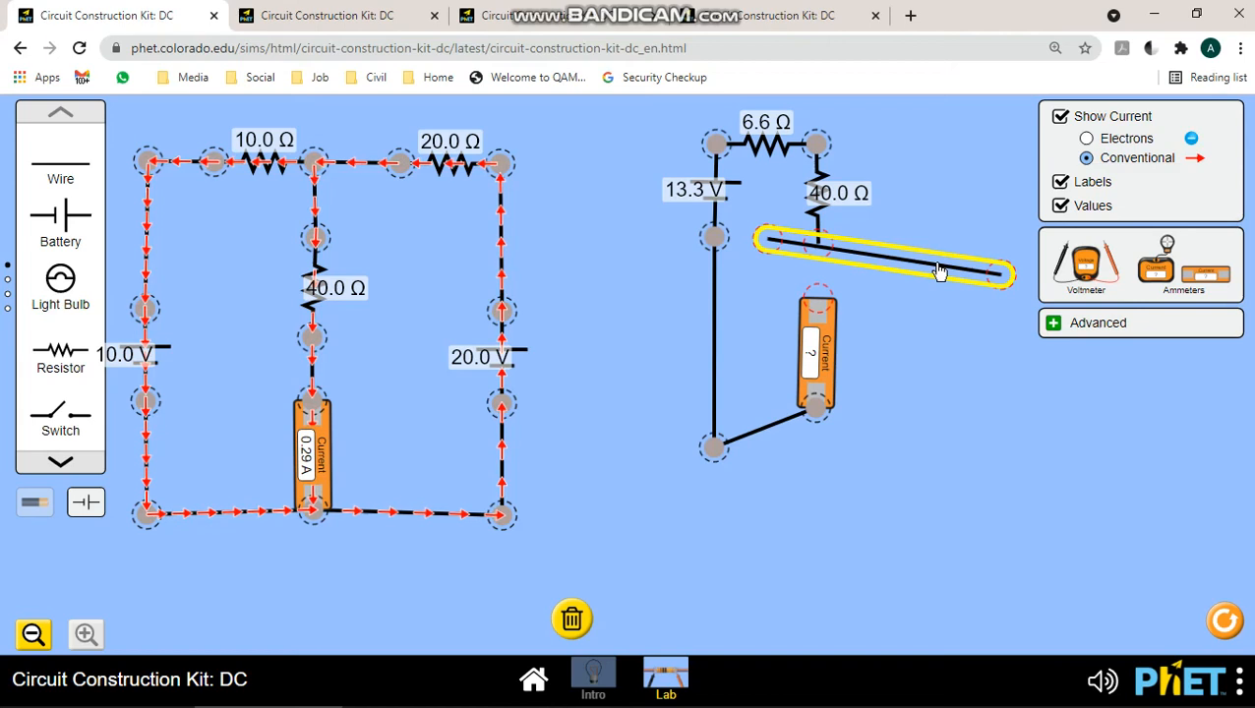
key(Delete)
Connect the ammeter's upper end to the 40 Ω resistor and raise the loop's lower wire corner to form a compact rectangle
drag(834, 295, 819, 244)
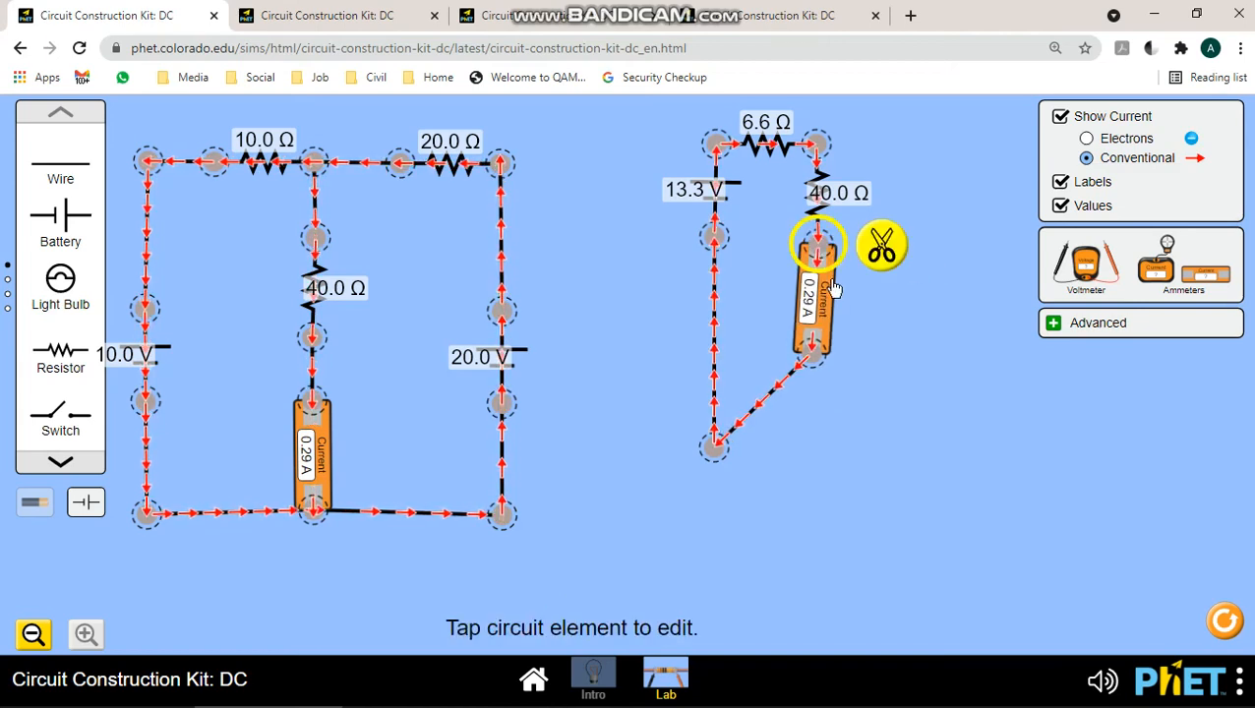
click(884, 364)
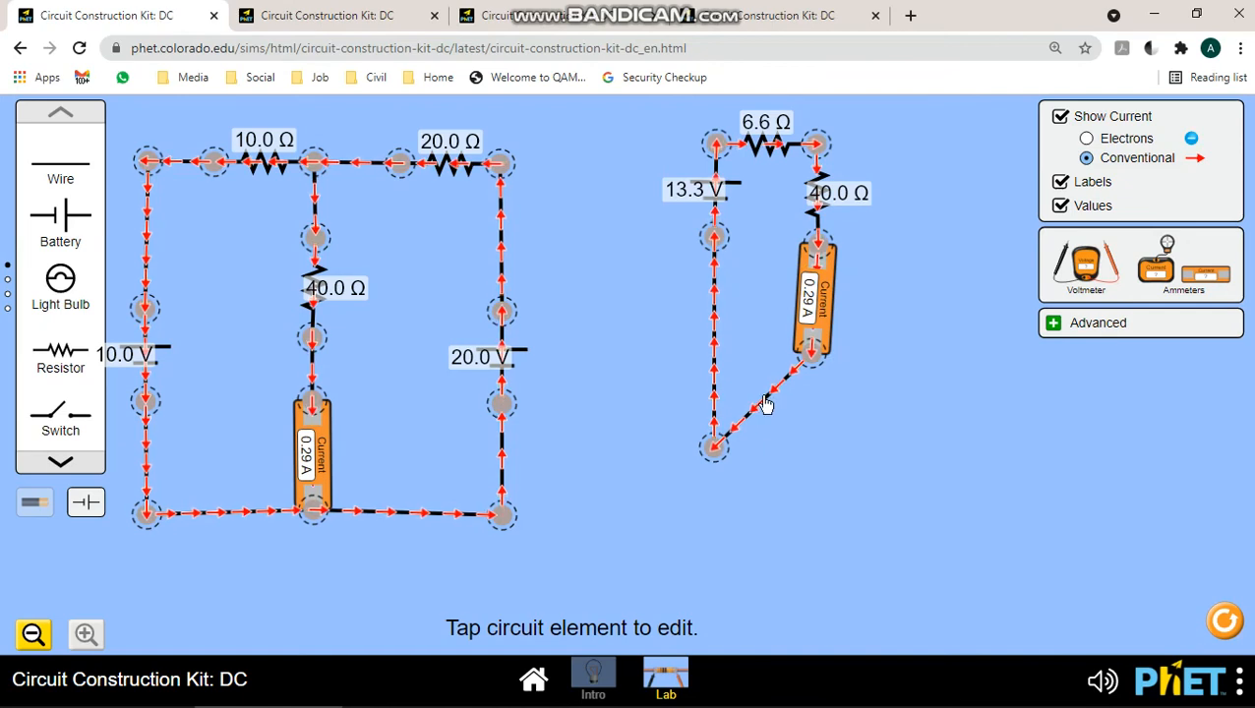
drag(809, 311, 901, 301)
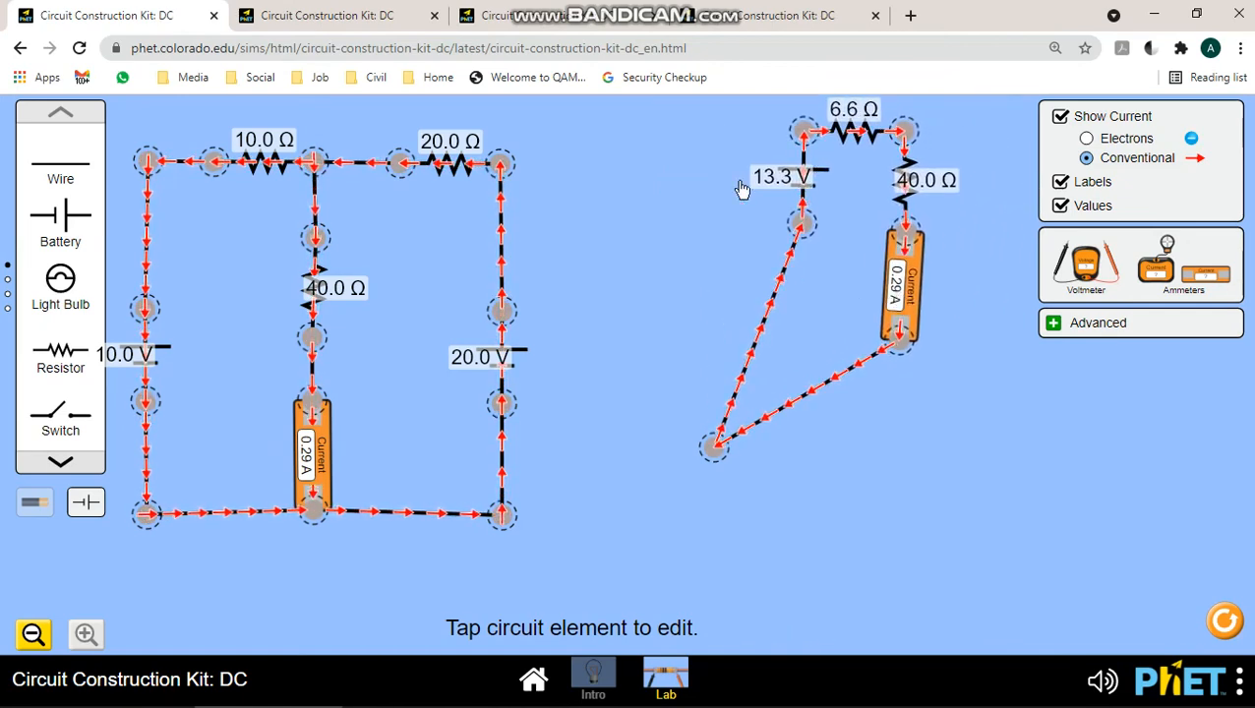
drag(806, 185, 716, 192)
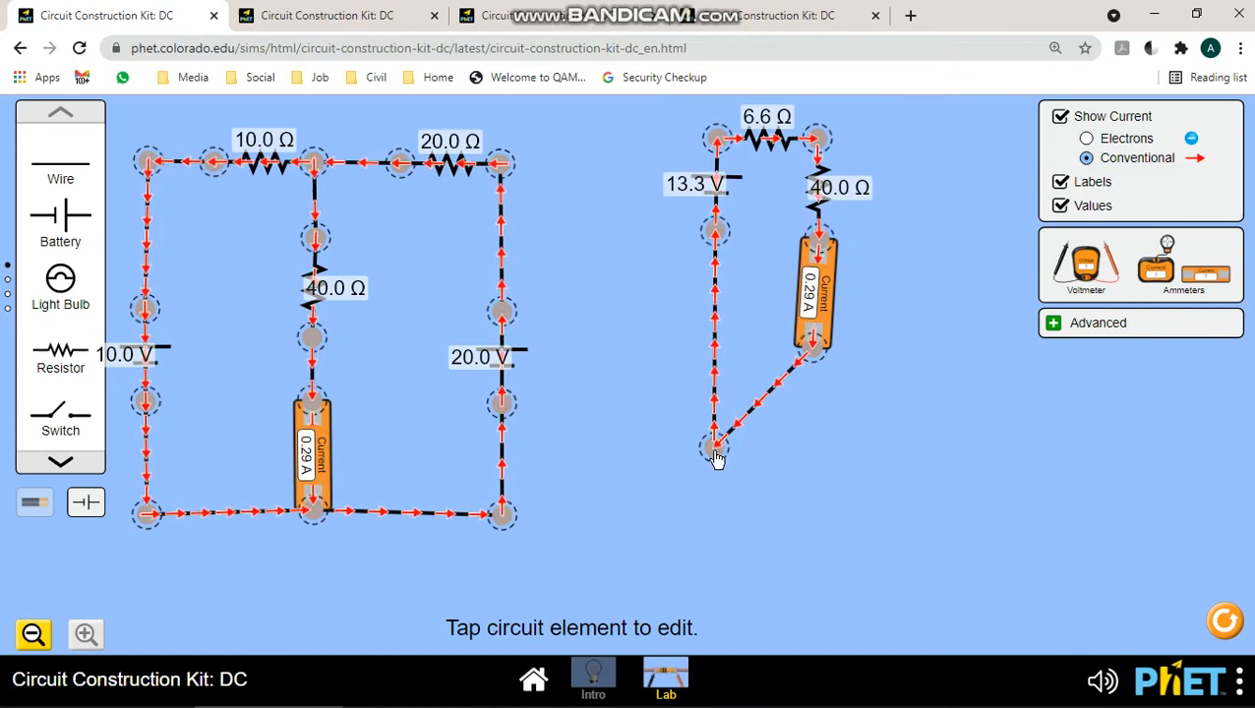
drag(717, 457, 720, 351)
mouse_move(806, 298)
mouse_down()
mouse_move(841, 290)
mouse_move(813, 307)
mouse_up()
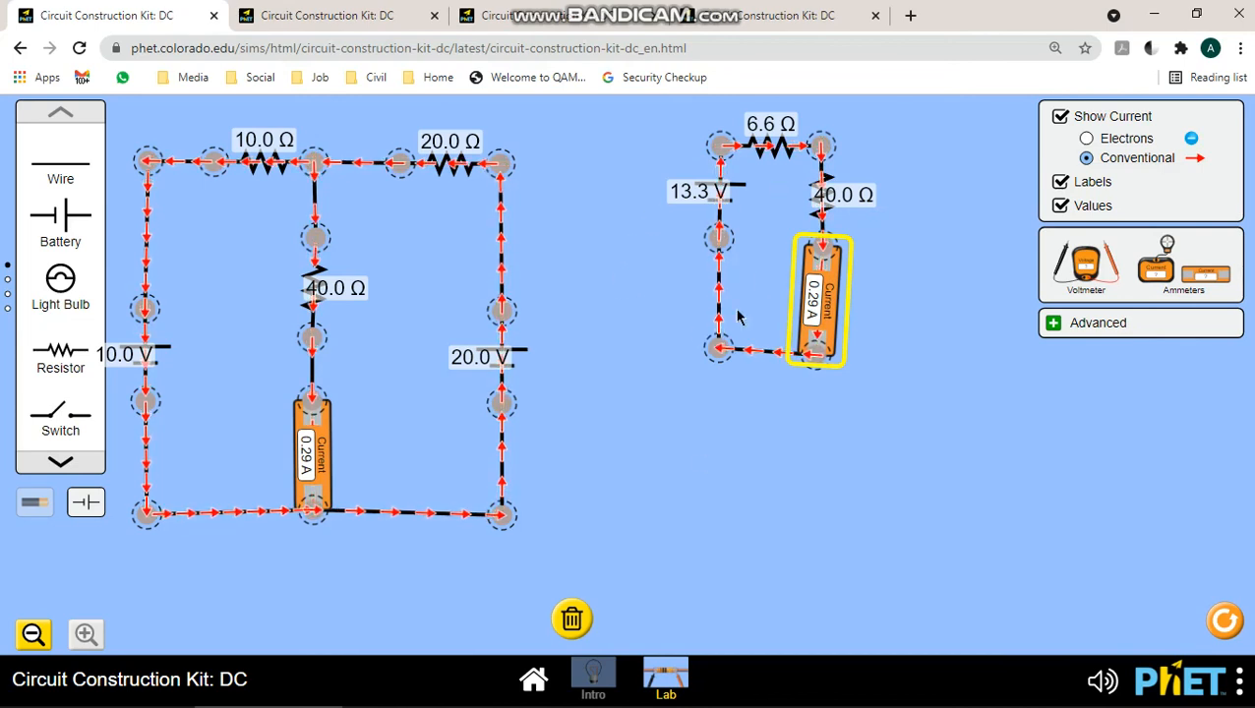
mouse_move(669, 704)
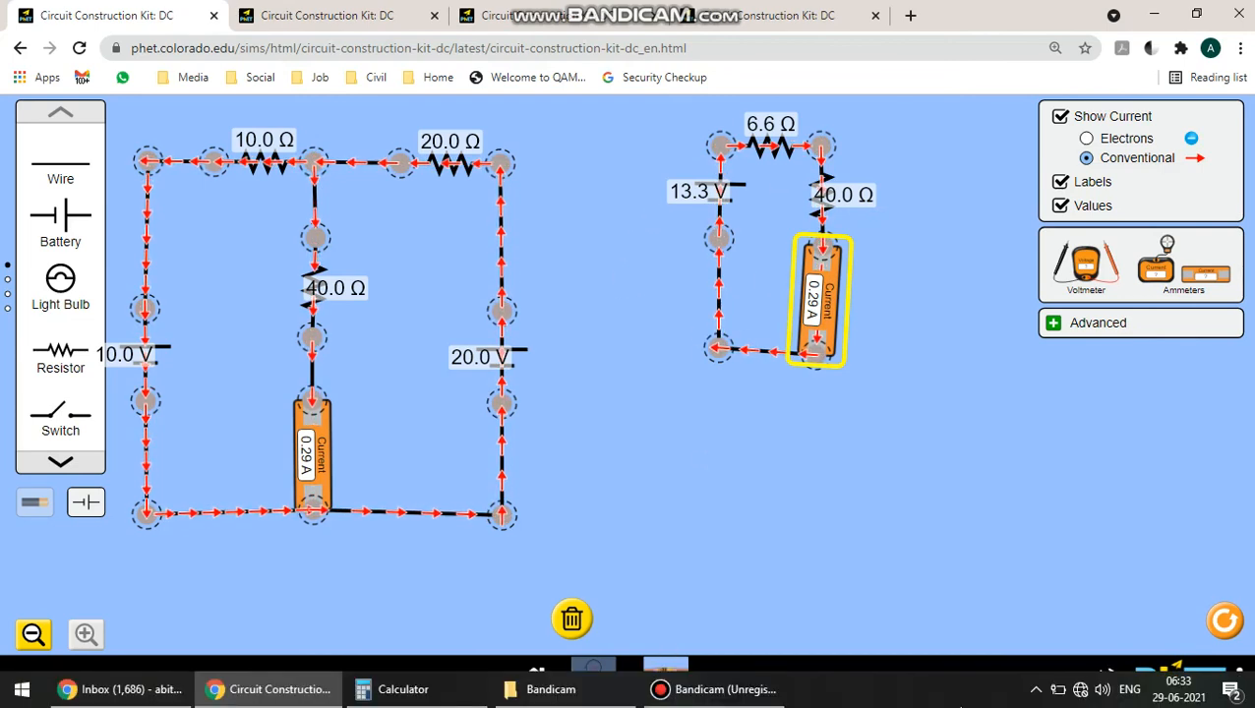
click(728, 690)
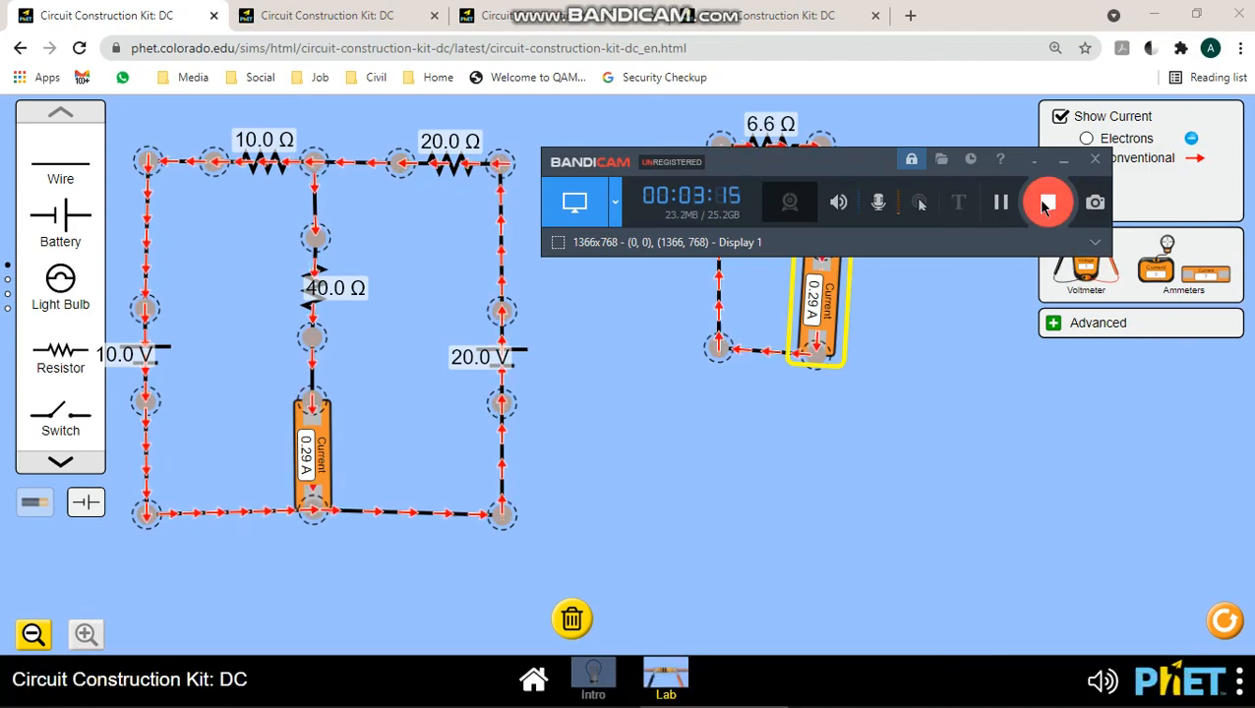
click(1046, 204)
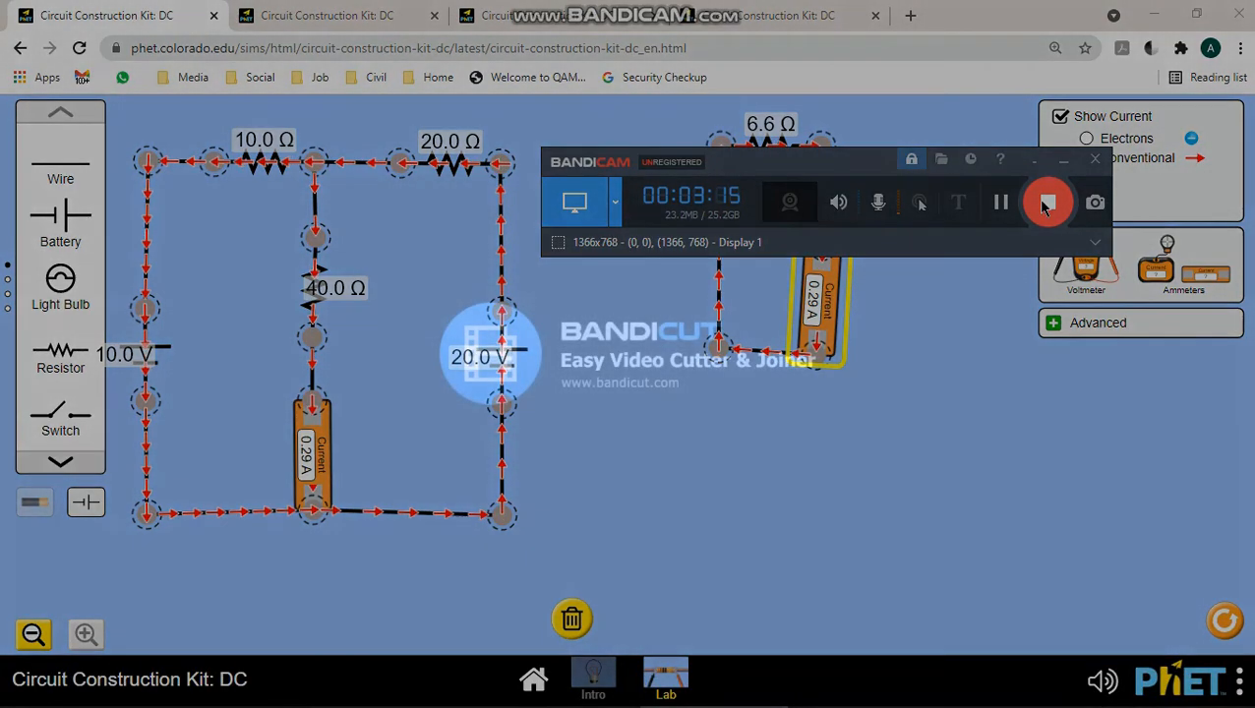